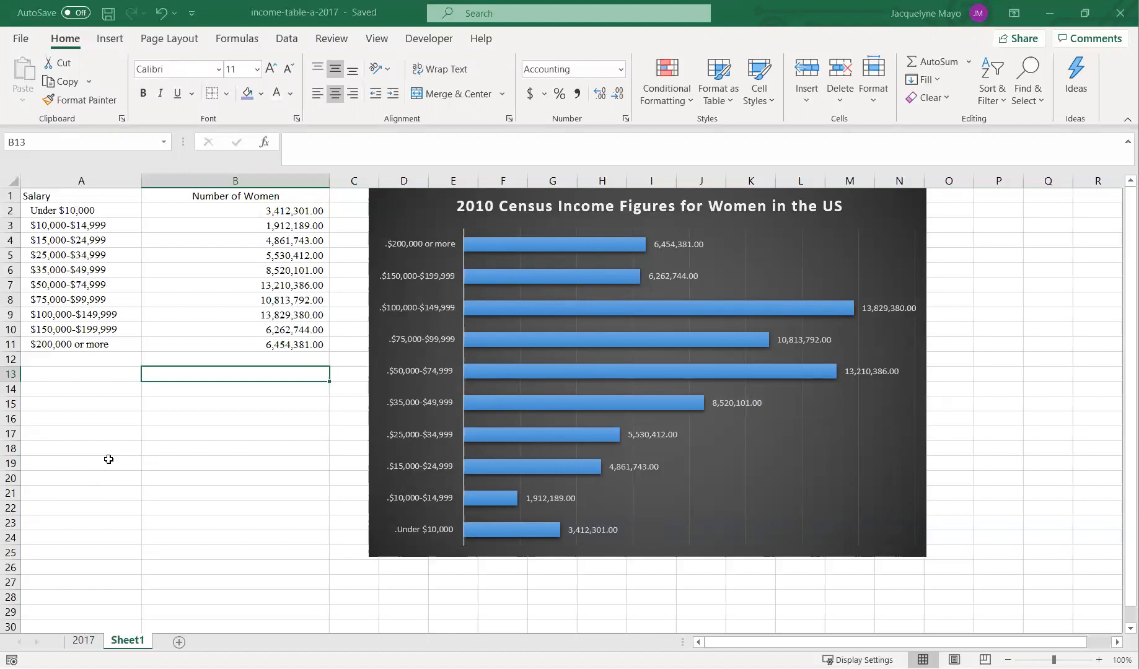
- Delete Sheet1, the worksheet holding the old income bar chart
left_click(84, 641)
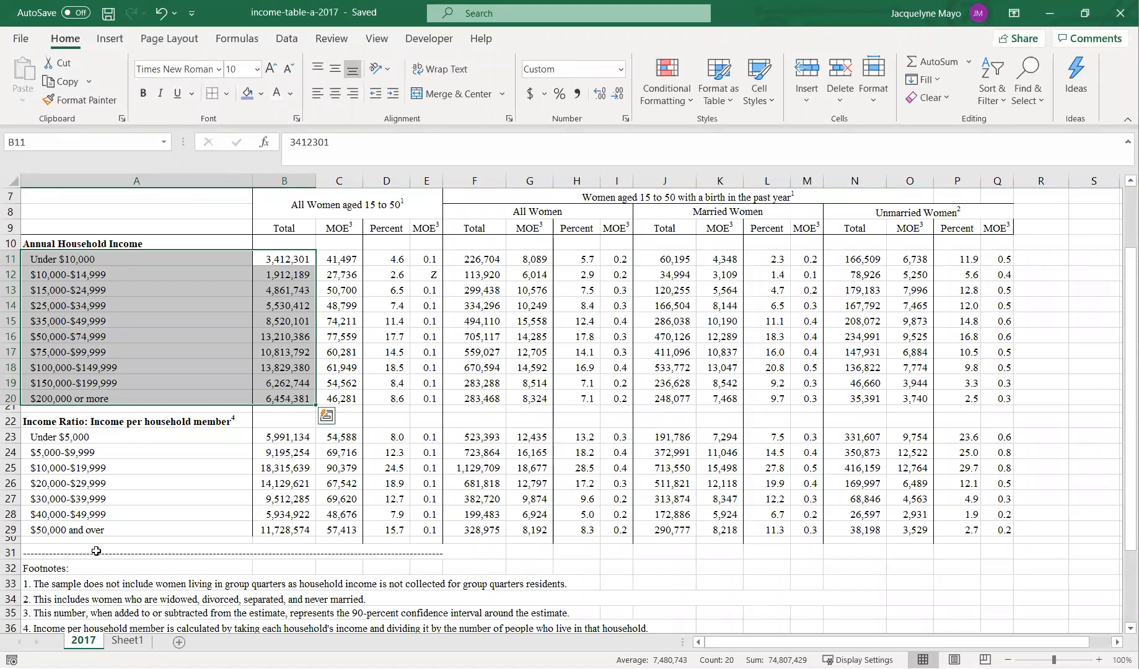
left_click(127, 641)
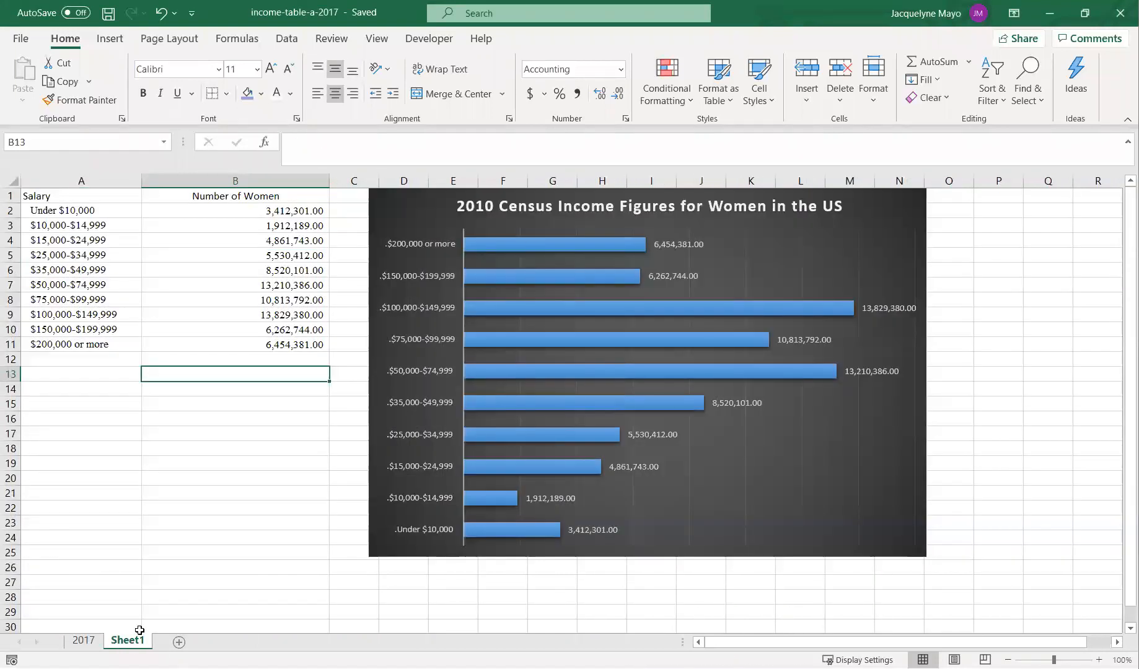
right_click(127, 642)
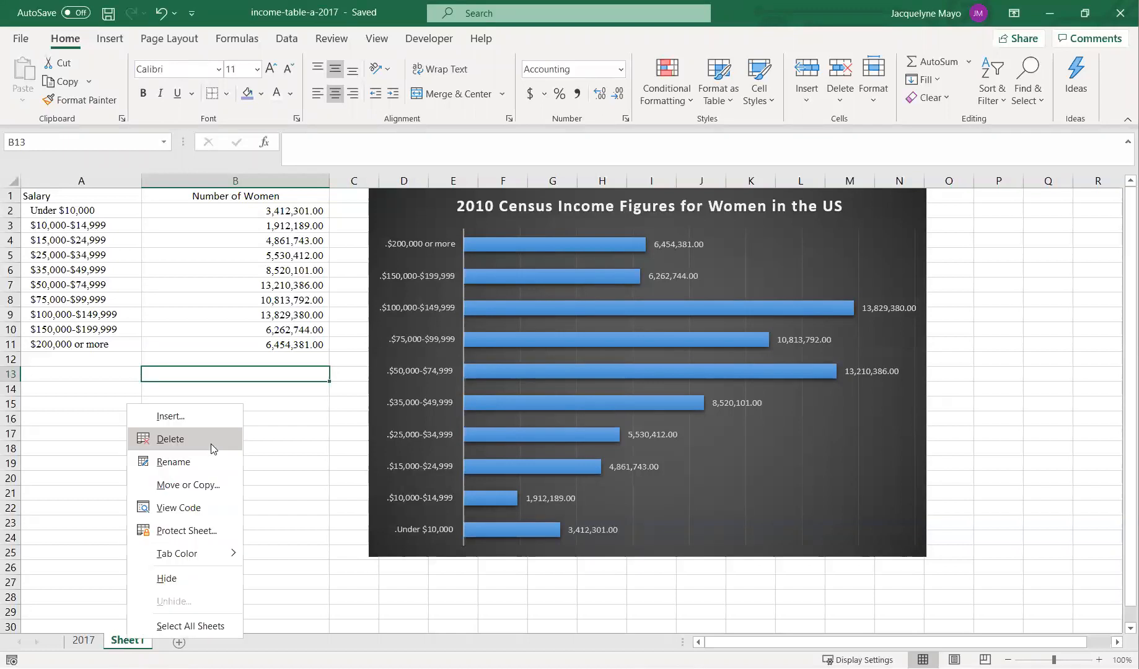
left_click(211, 442)
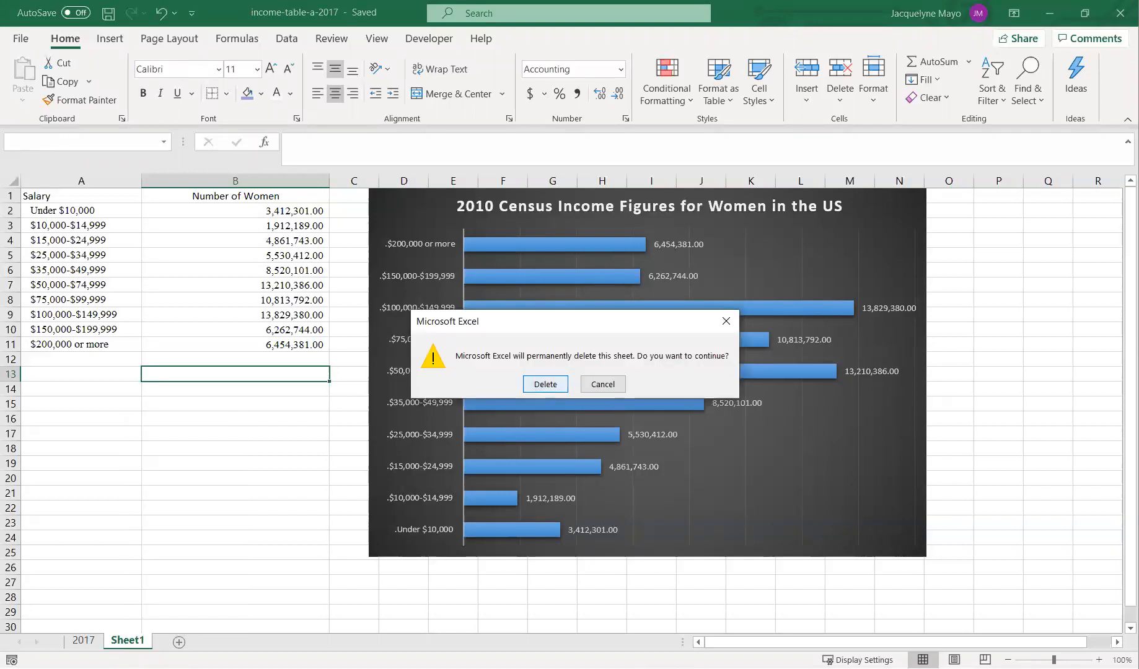
left_click(546, 384)
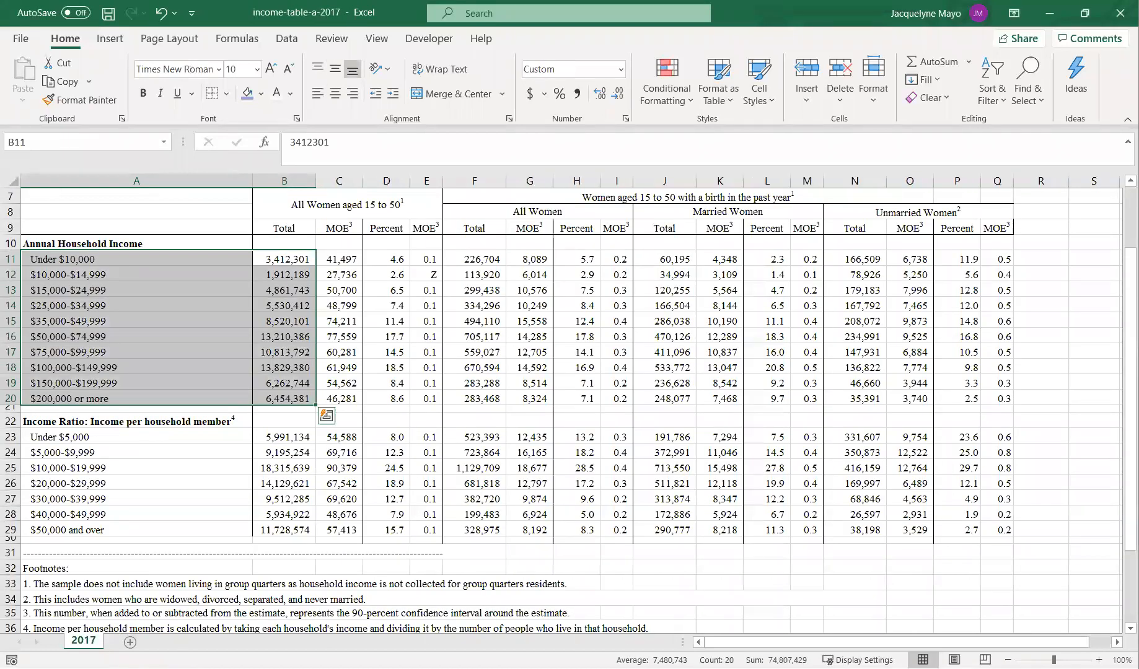
- Copy the Annual Household Income labels and their totals, cells A10 to B20, on the 2017 sheet
left_click(618, 348)
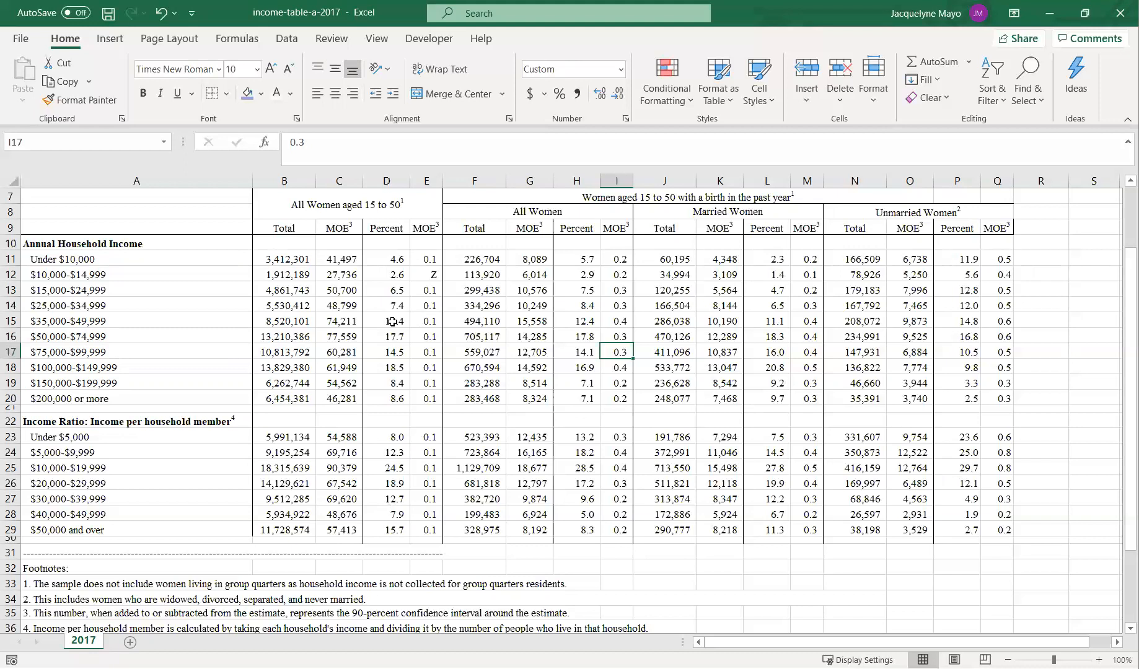
left_click_drag(161, 245, 274, 400)
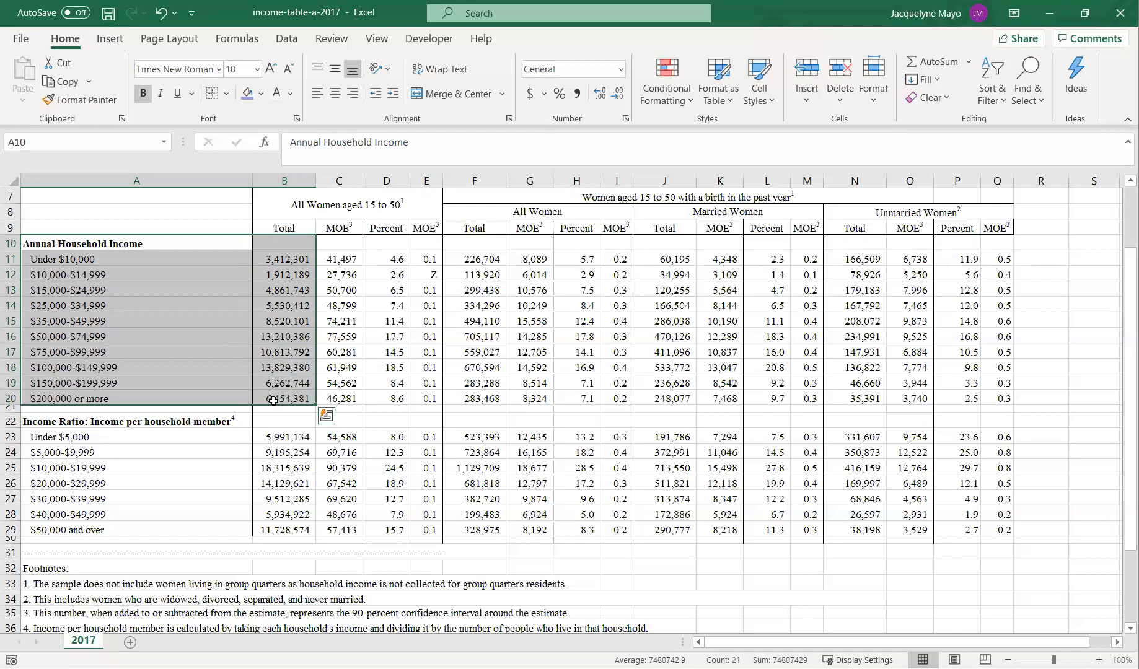
right_click(207, 275)
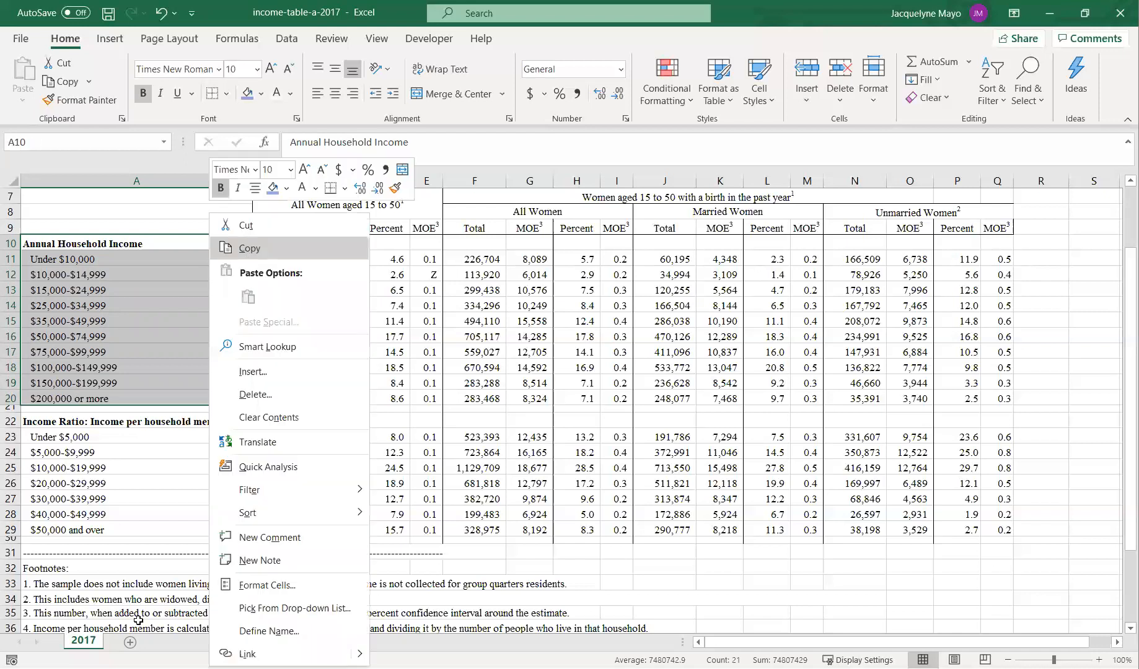
left_click(243, 252)
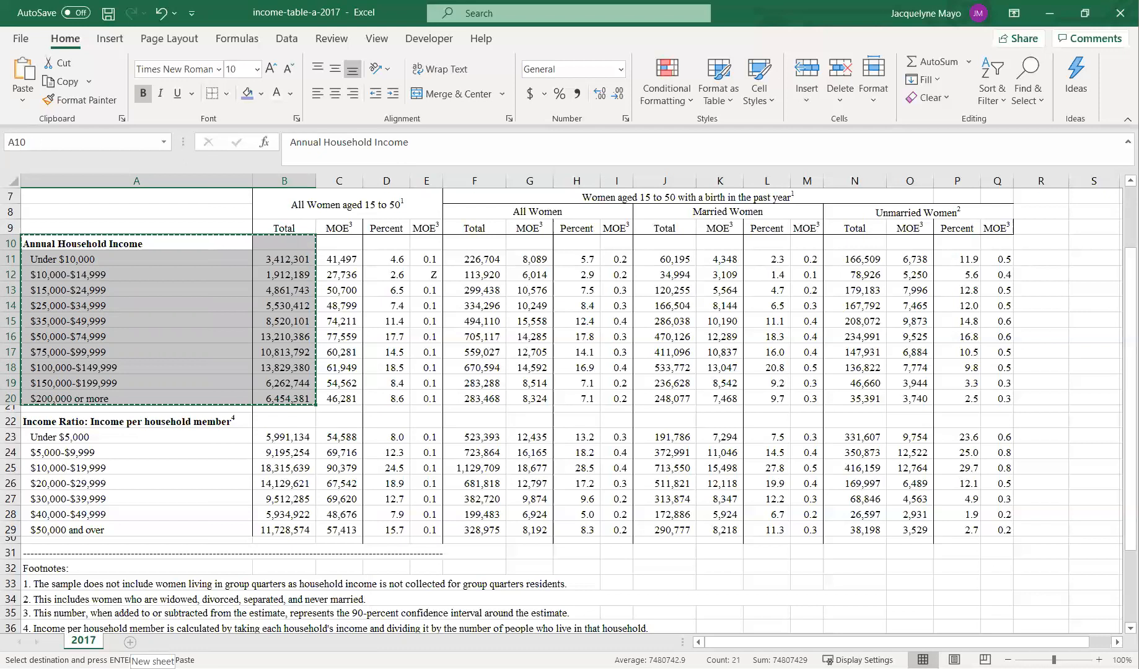
- Paste the copied income data into a new sheet and autofit columns A and B
left_click(130, 642)
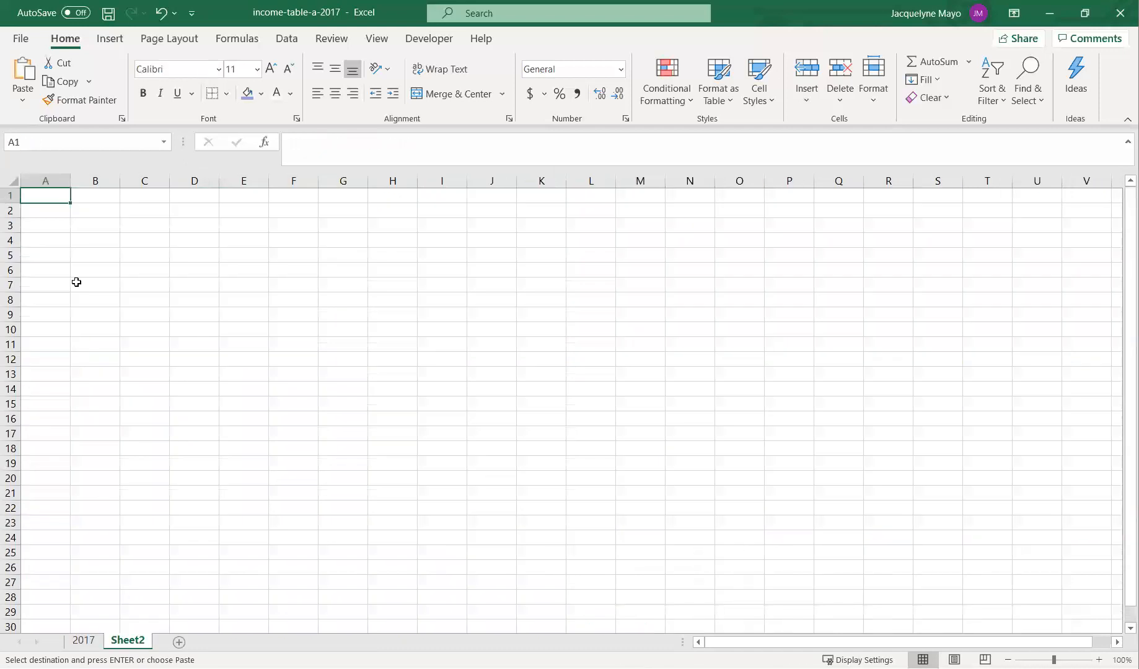
left_click(23, 71)
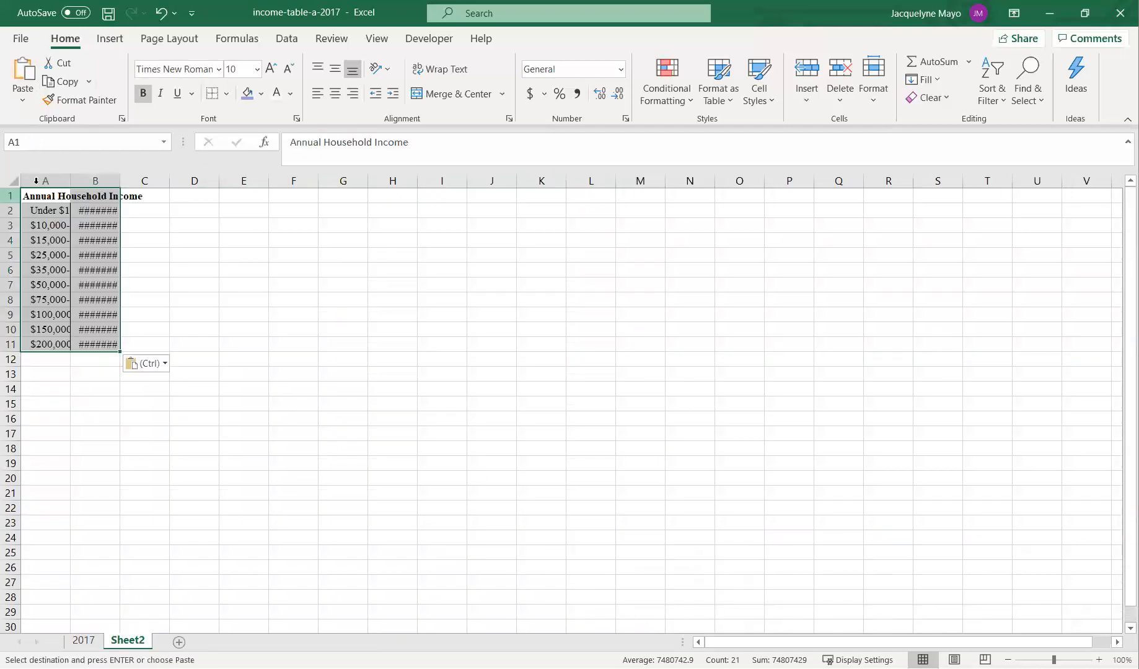
double_click(70, 182)
double_click(200, 181)
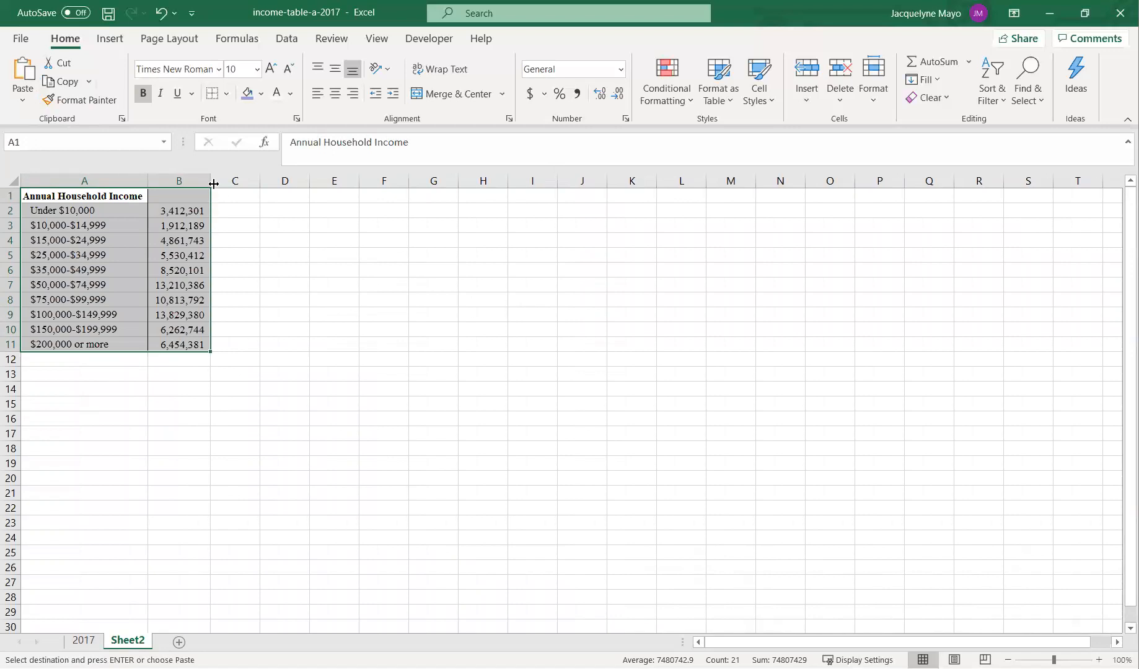
- Enter the header Population of Women in B1 and widen column B to fit it
left_click(191, 195)
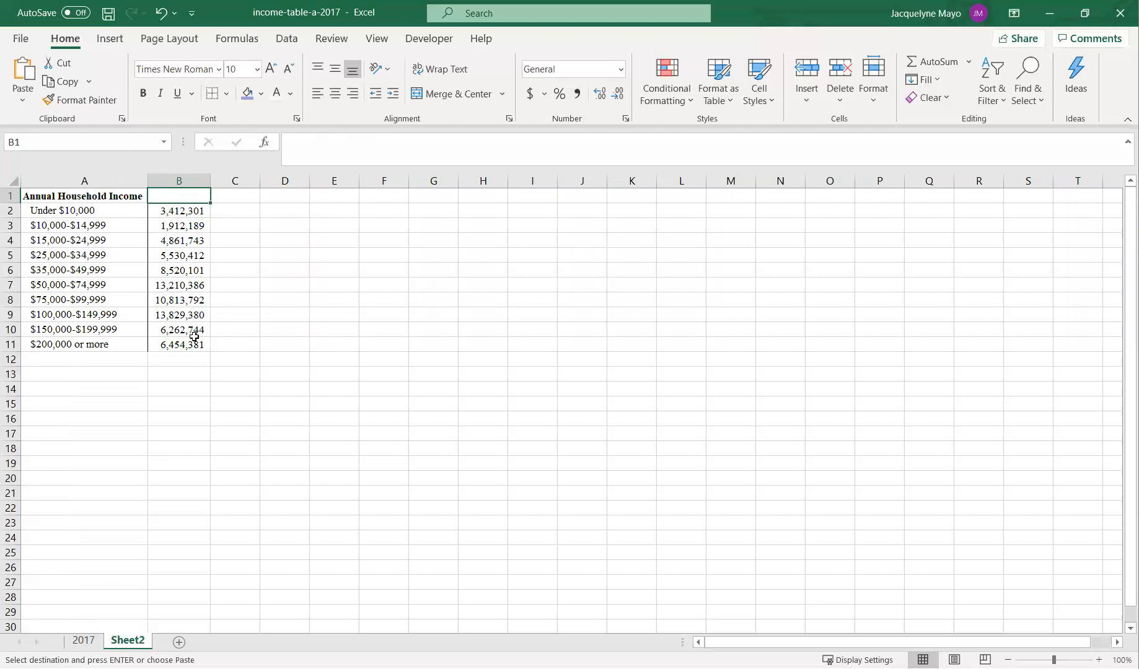
type("Po")
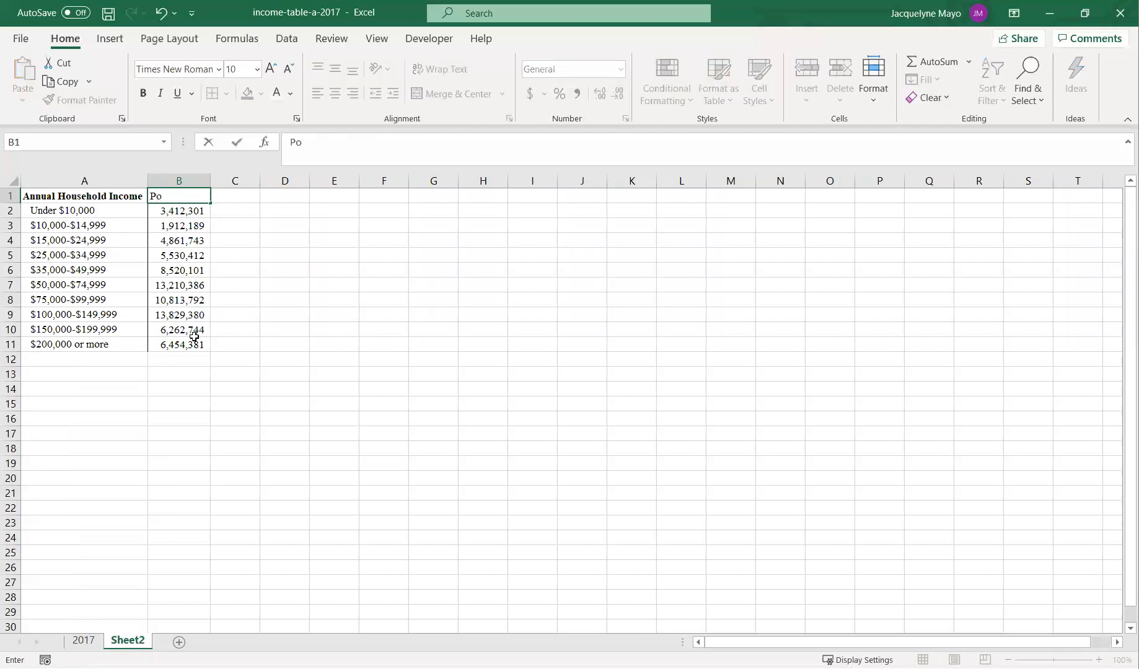
type("pulation of Women")
key("Return")
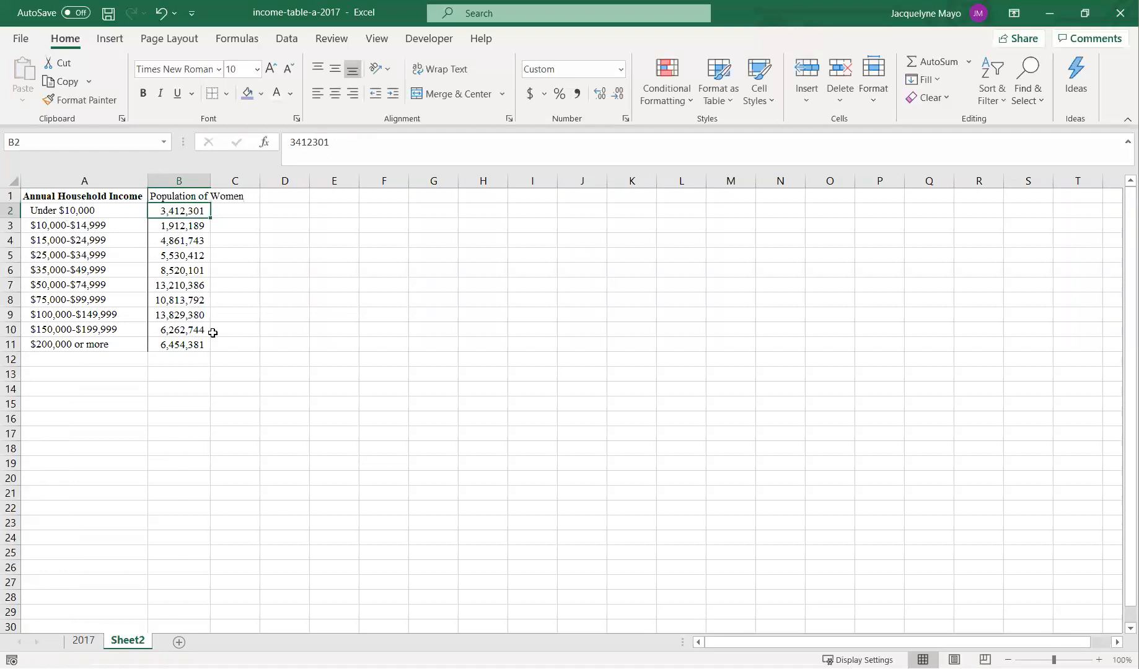
left_click_drag(213, 180, 247, 181)
left_click(261, 460)
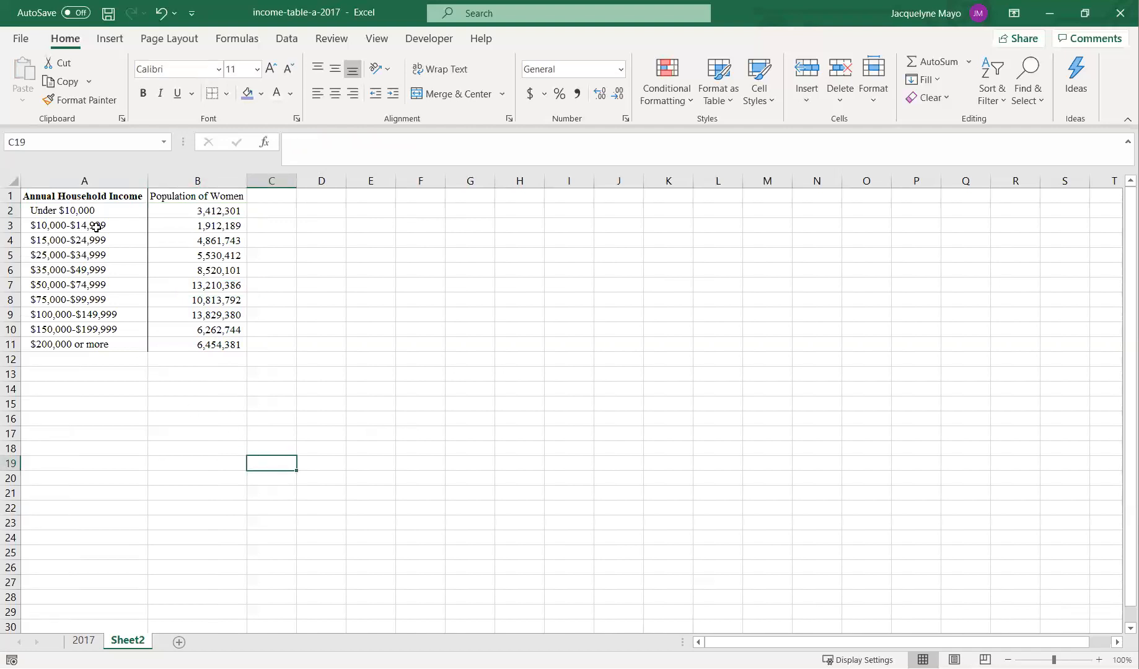
- Copy the bold header formatting from A1 to B1 with the Format Painter and widen column B slightly
left_click(93, 197)
double_click(81, 100)
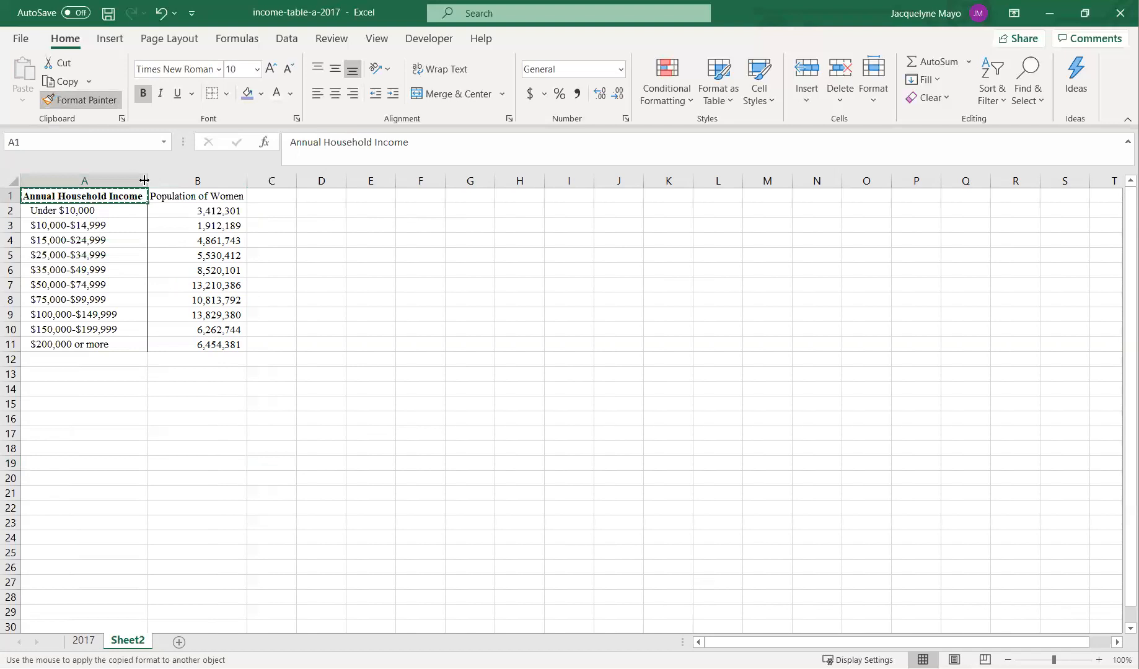
left_click(163, 196)
left_click(216, 485)
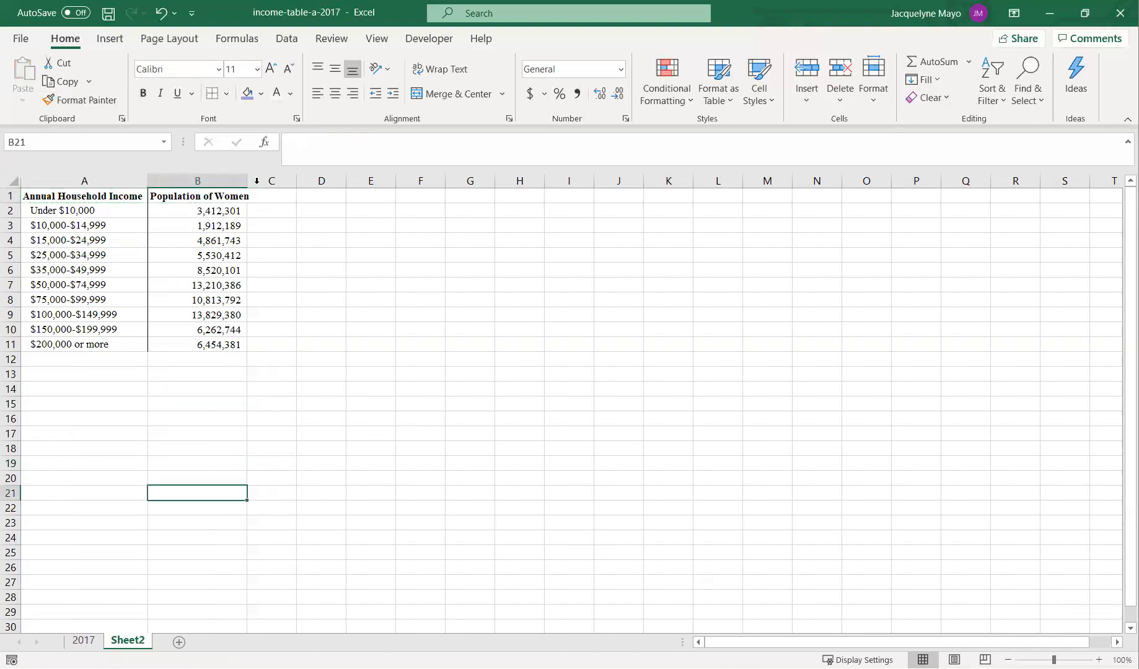
left_click_drag(252, 184, 261, 188)
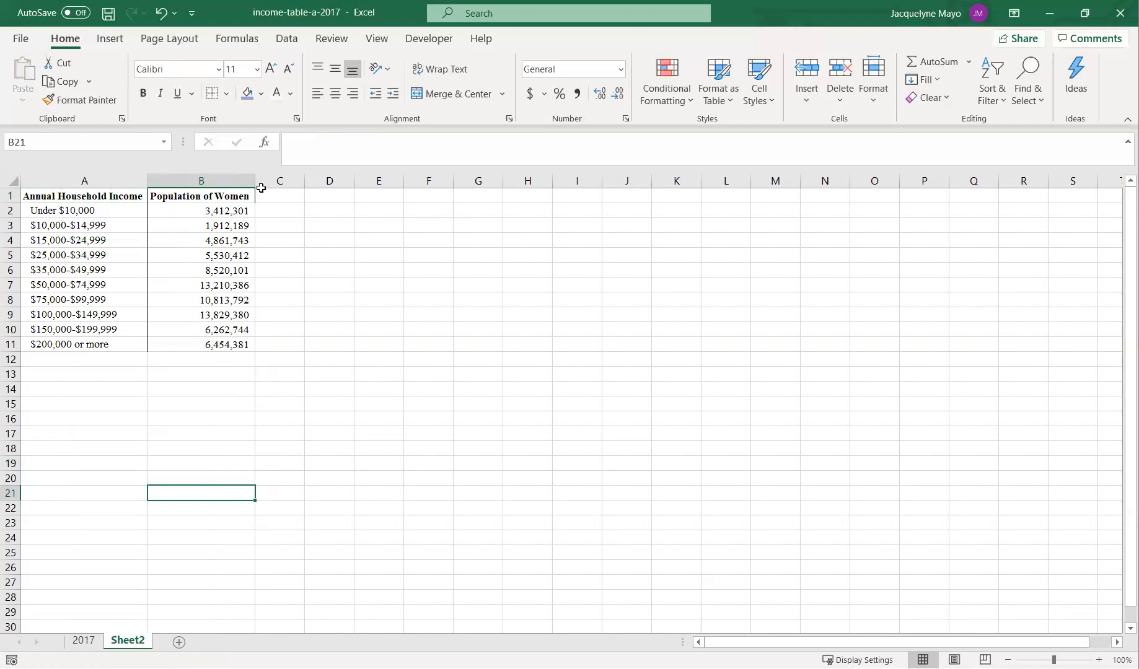
- Select the data A1 to B11 and insert a recommended Pareto chart
left_click(114, 184)
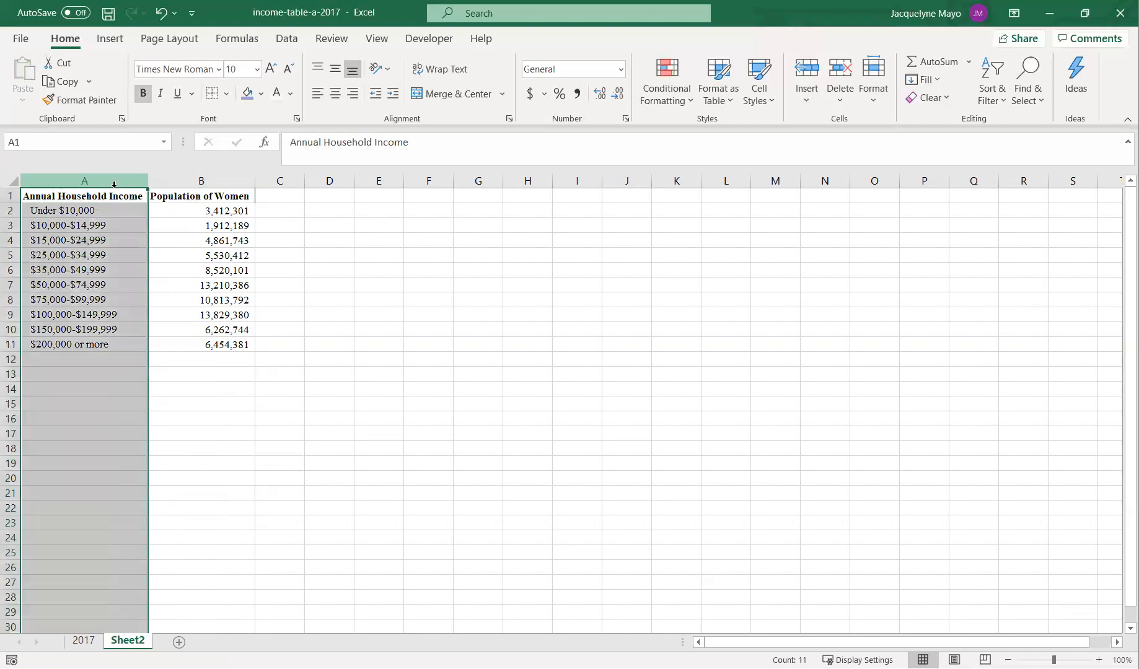
left_click_drag(110, 197, 227, 345)
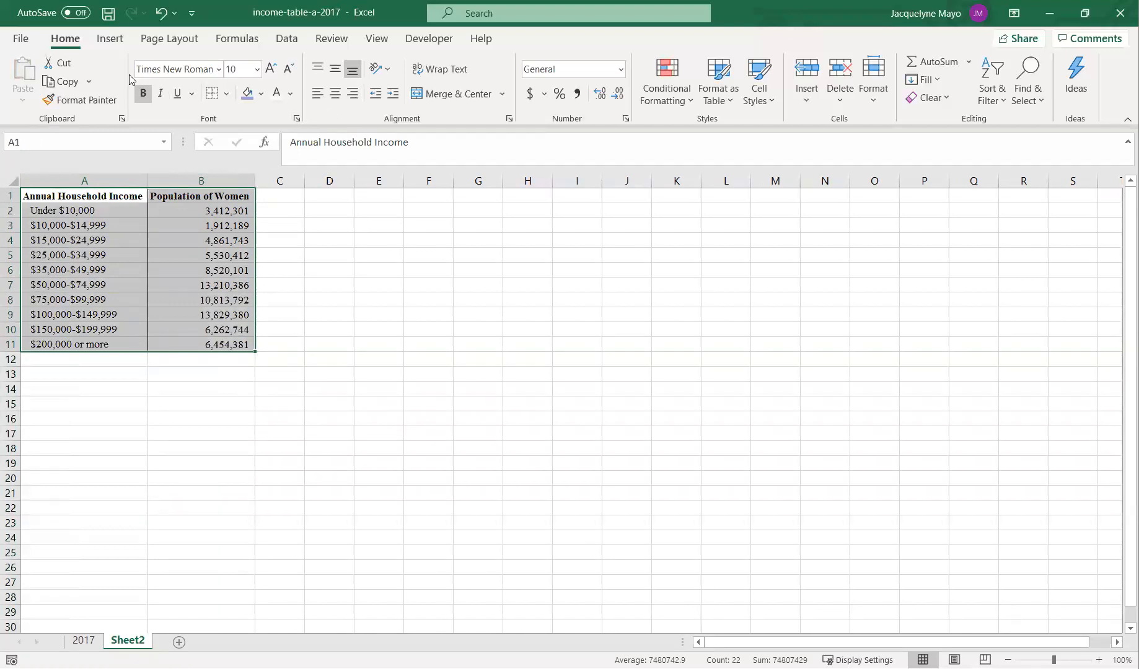
left_click(110, 39)
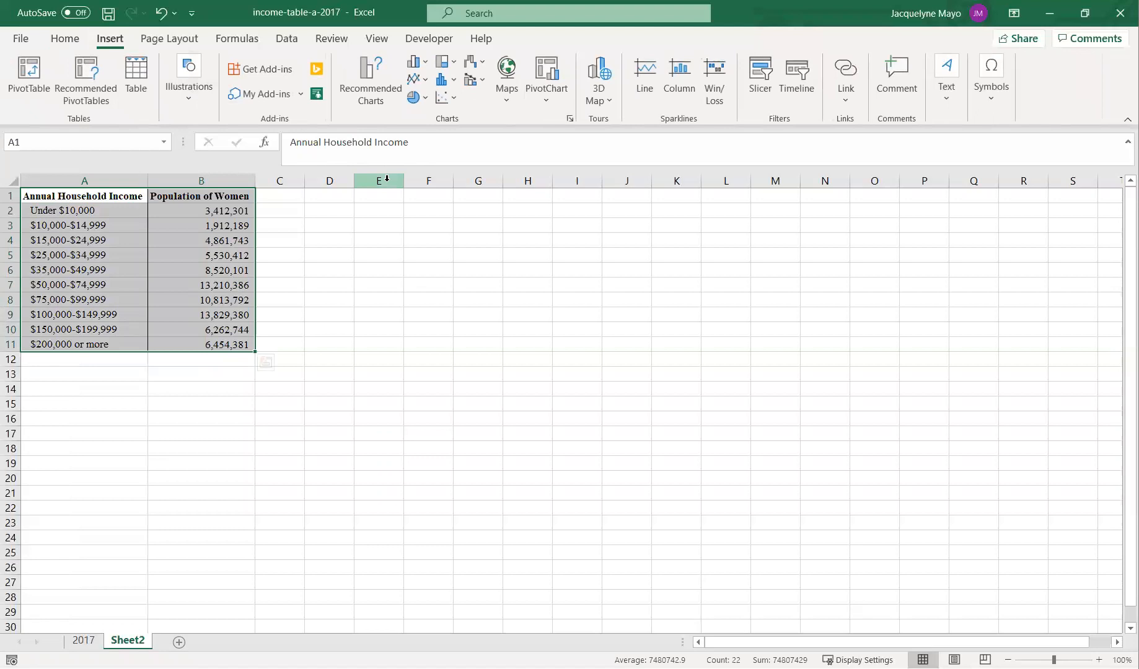
left_click(368, 106)
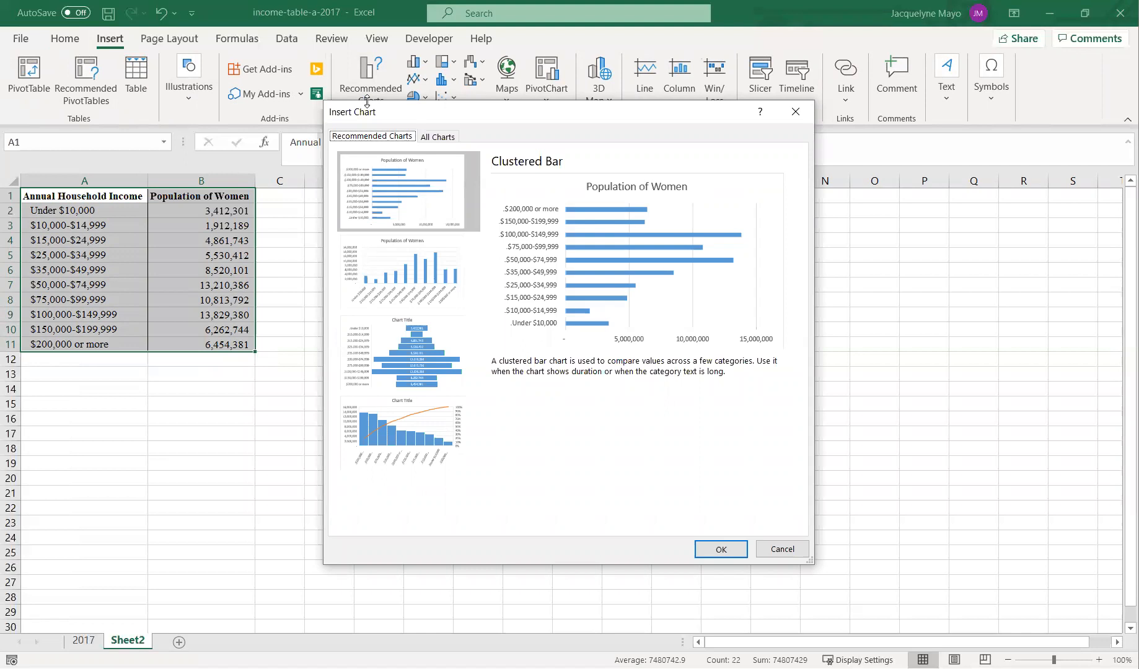
left_click_drag(437, 118, 426, 170)
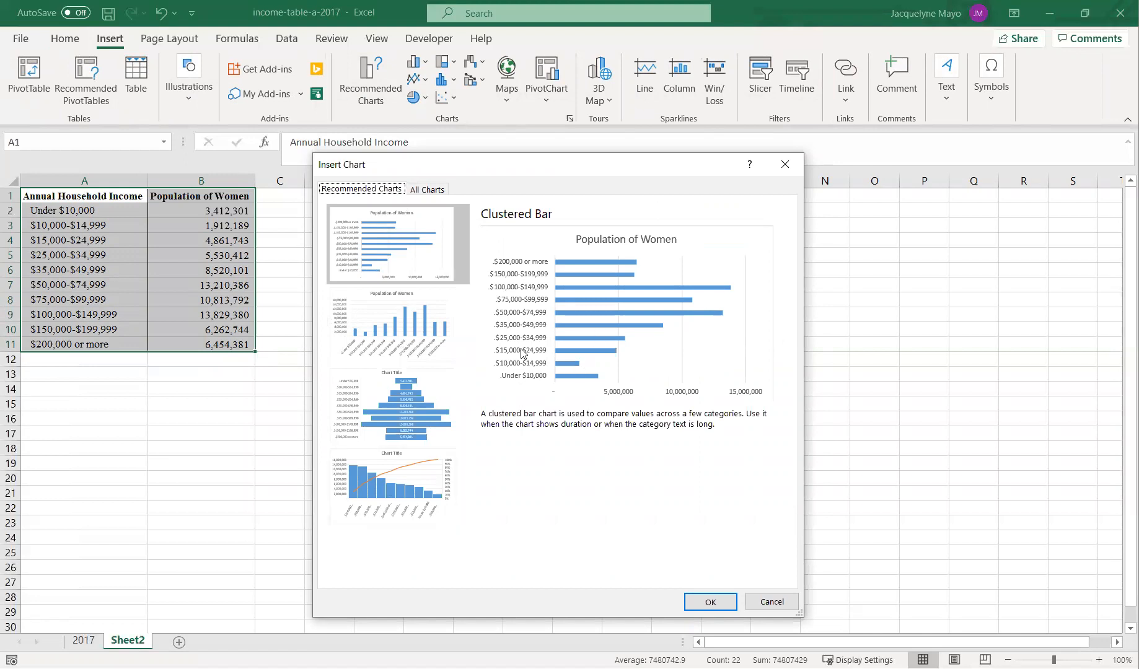
left_click(422, 494)
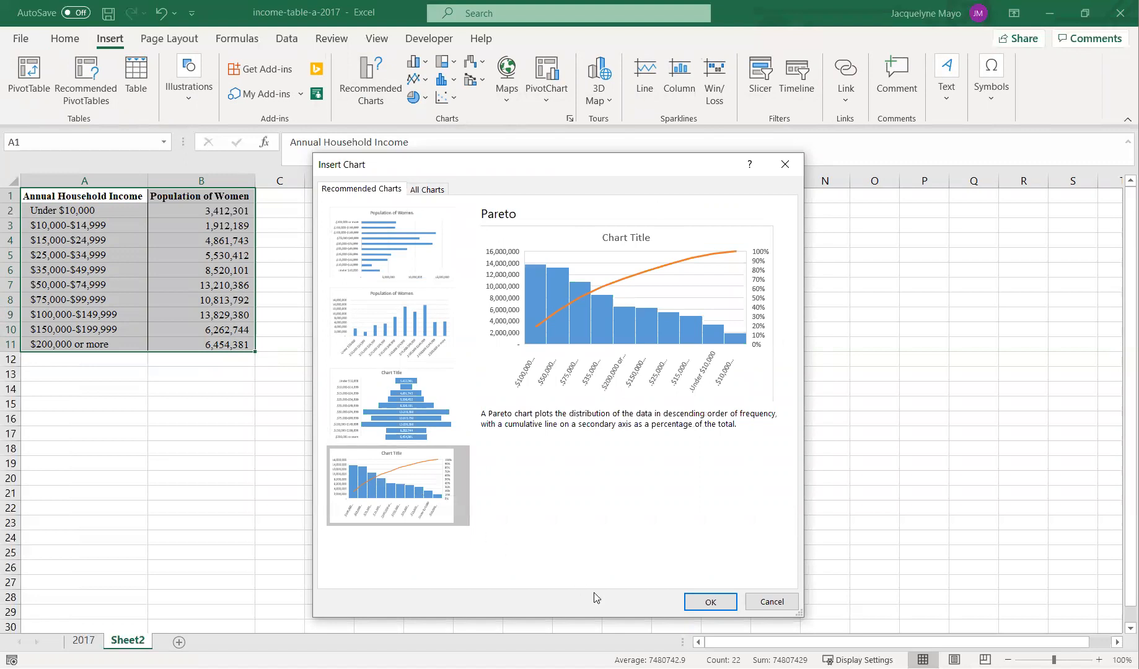
left_click(695, 611)
- Move the chart beside the data and enlarge it by stretching its right and bottom edges
mouse_move(487, 316)
left_mouse_down()
mouse_move(418, 259)
mouse_move(388, 198)
mouse_move(392, 231)
mouse_move(405, 227)
left_mouse_up()
left_click_drag(677, 325, 753, 325)
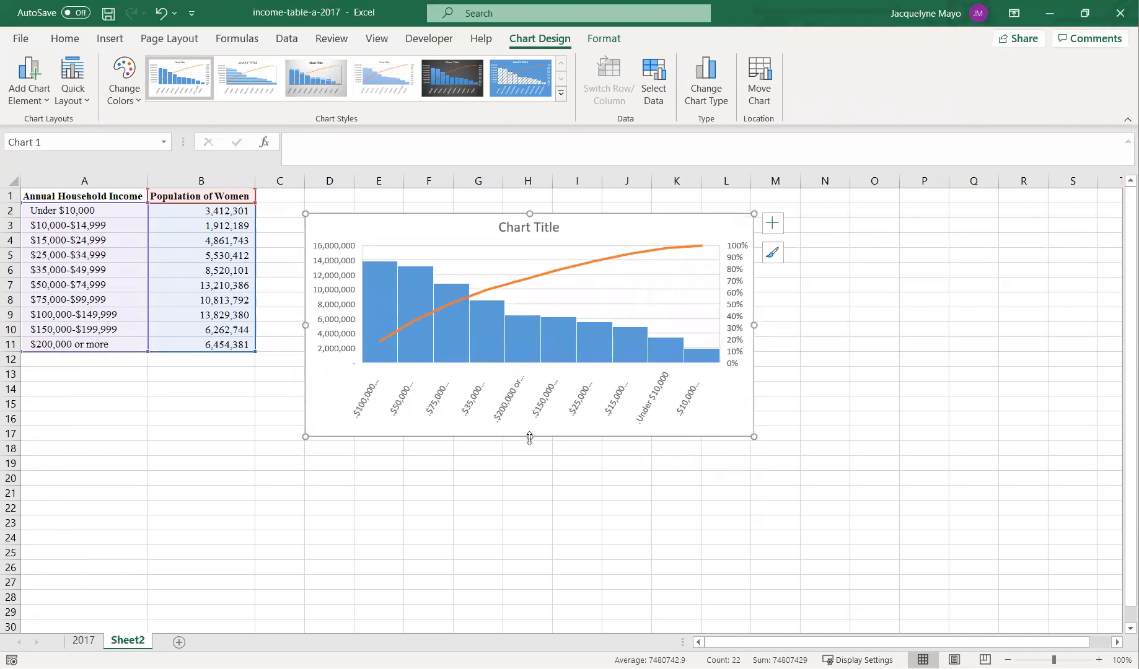
left_click_drag(526, 436, 529, 448)
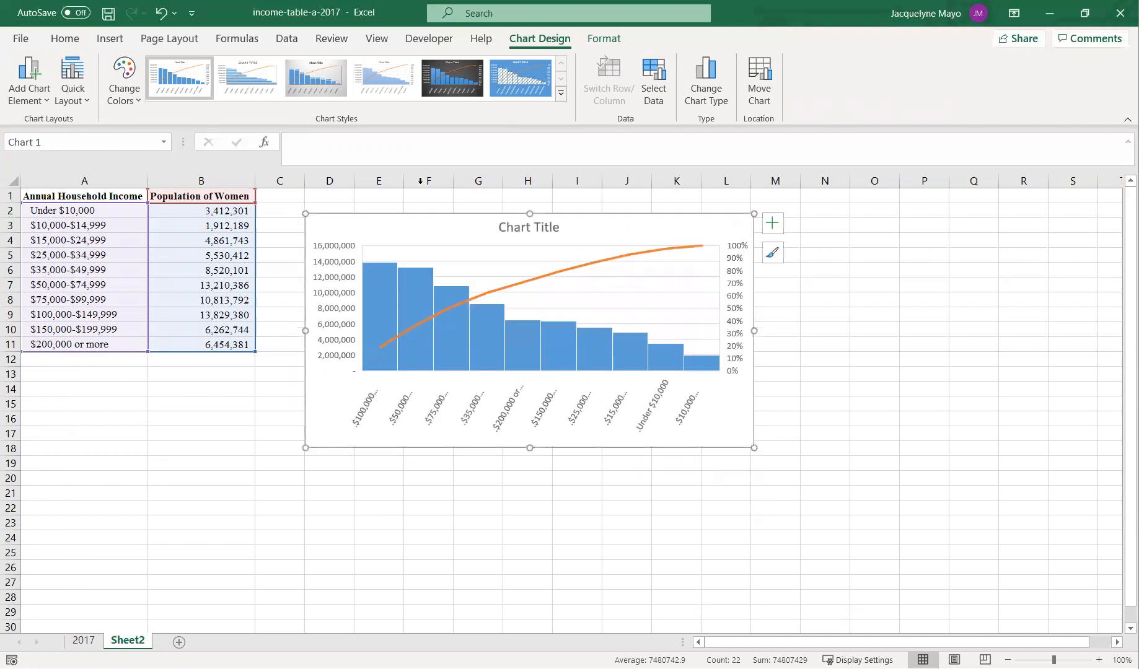
- Apply the dark chart style and stretch the chart wider and taller from its right and top edges
left_click(453, 85)
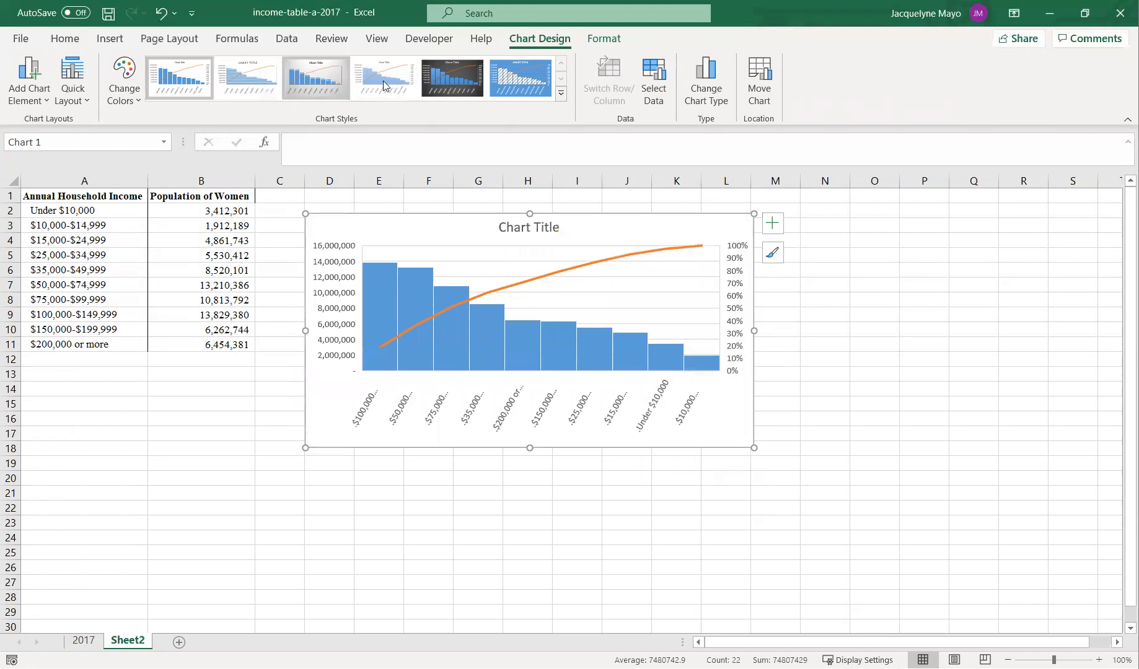
left_click(442, 79)
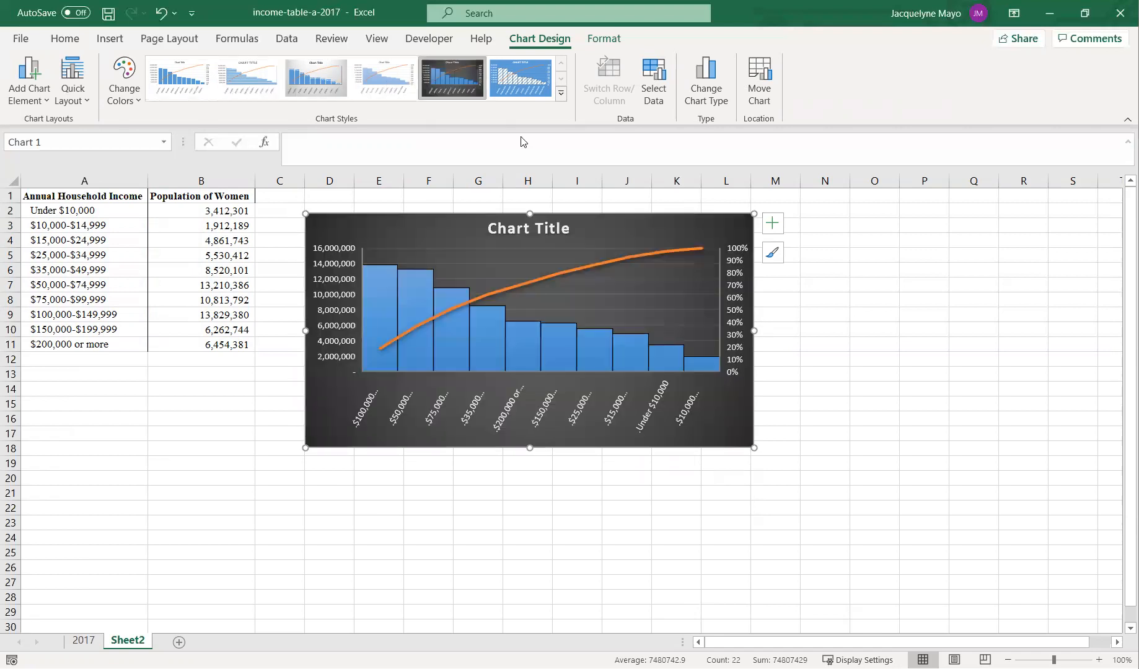
left_click_drag(755, 333, 831, 330)
left_click_drag(568, 214, 565, 196)
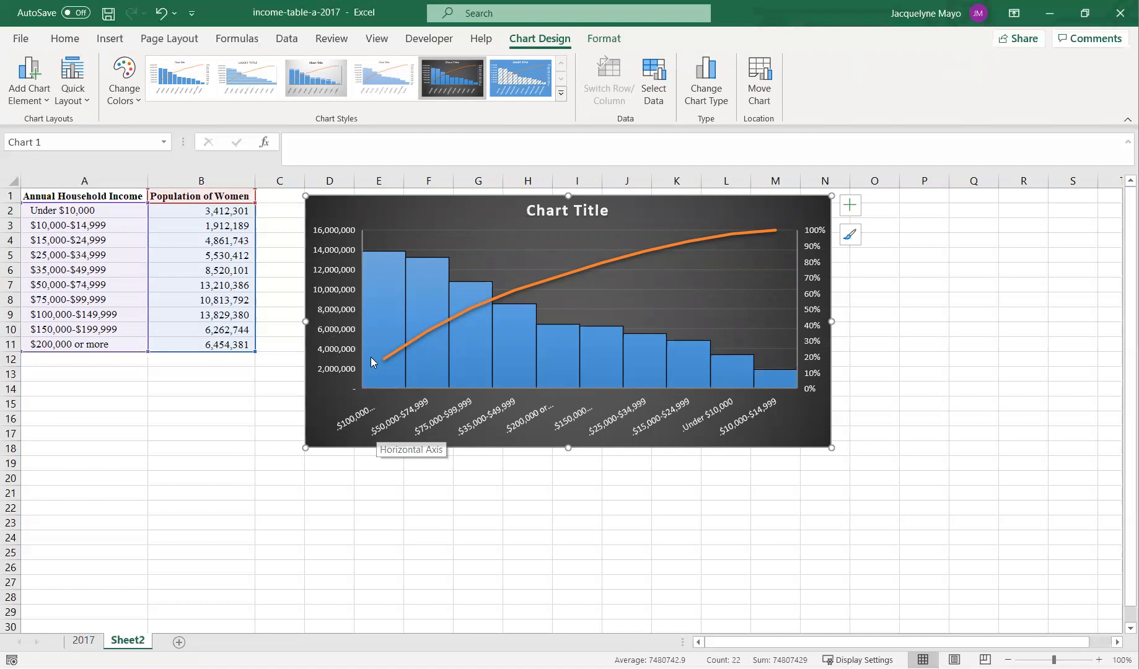
- Compare the chart's bars with the population values in column B
mouse_move(371, 357)
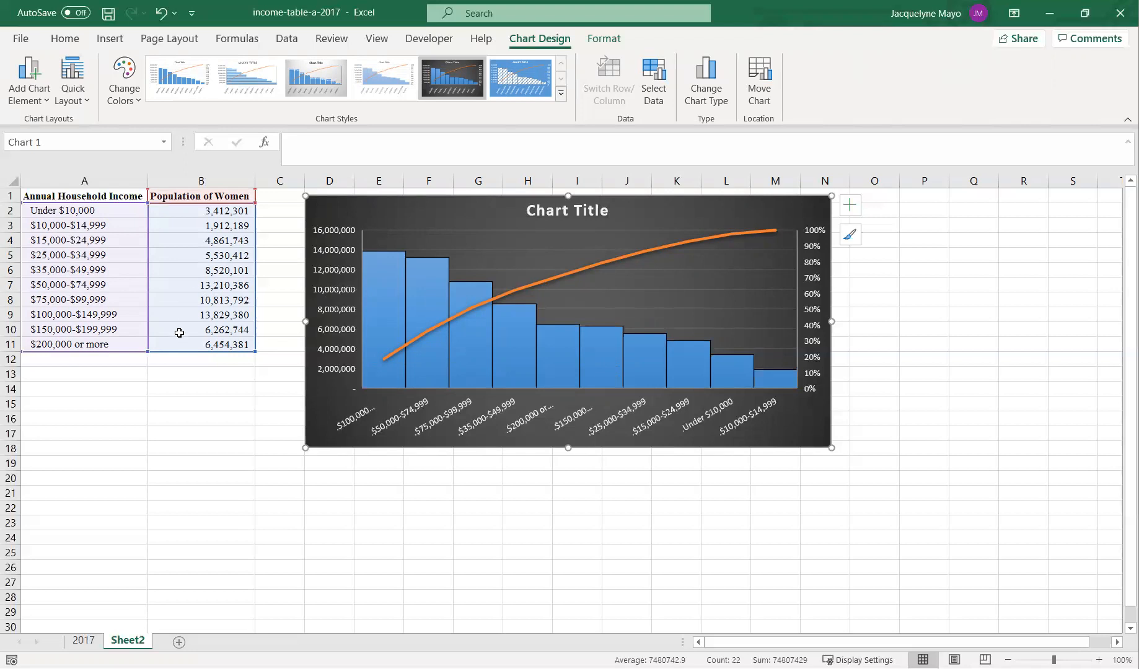
left_click_drag(178, 318, 182, 345)
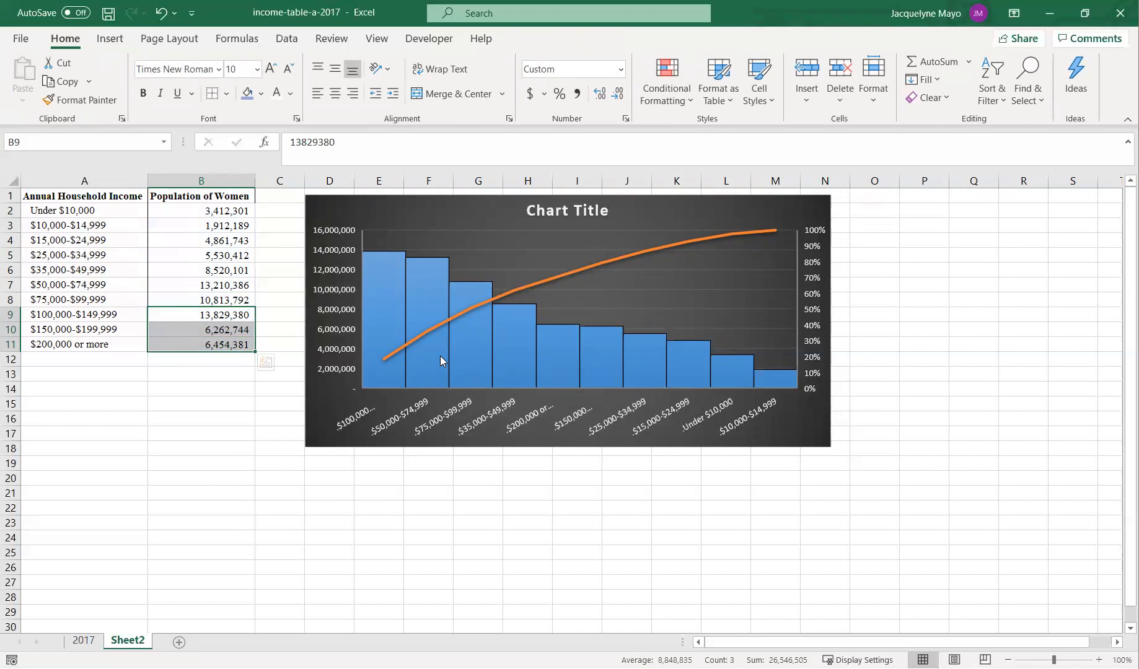
mouse_move(463, 355)
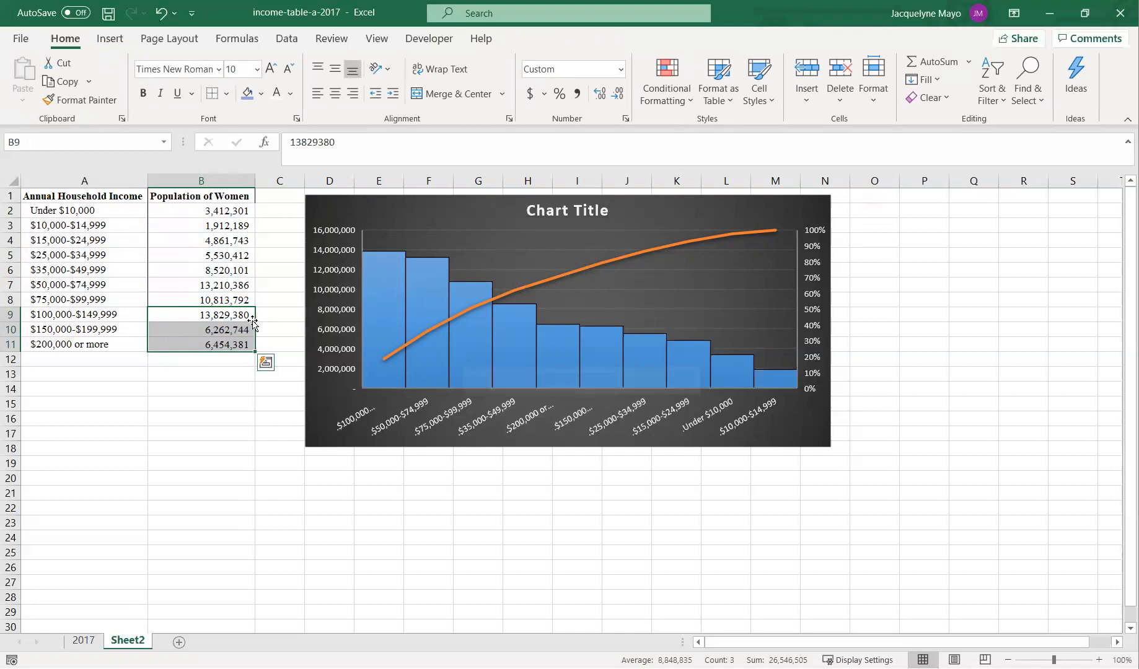
left_click(211, 302)
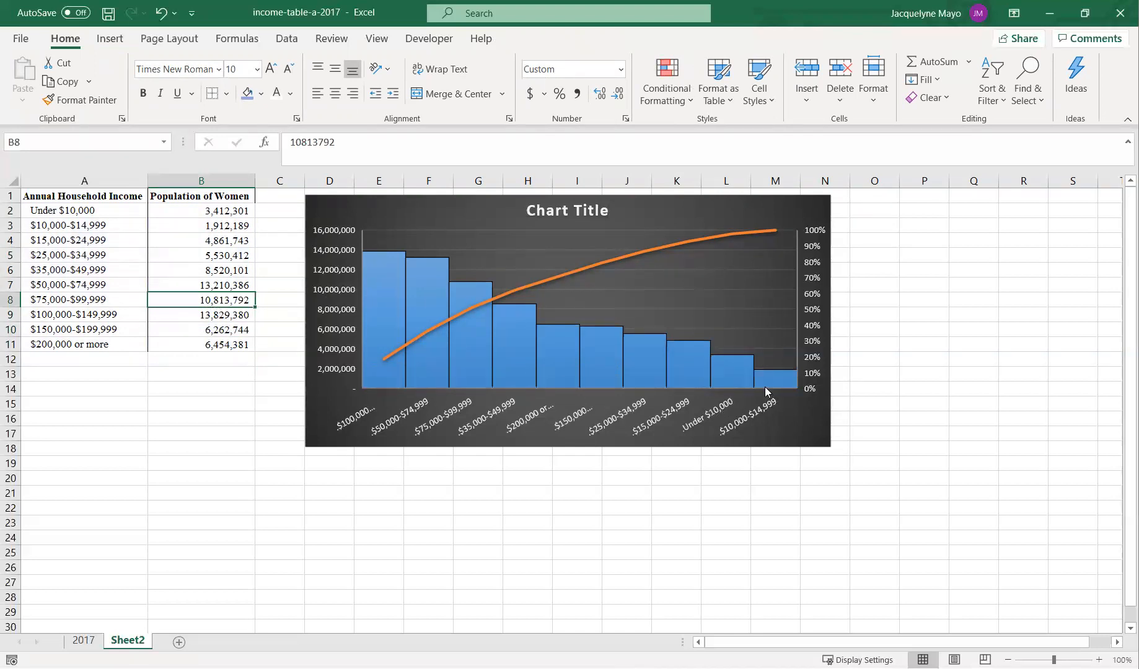
mouse_move(766, 390)
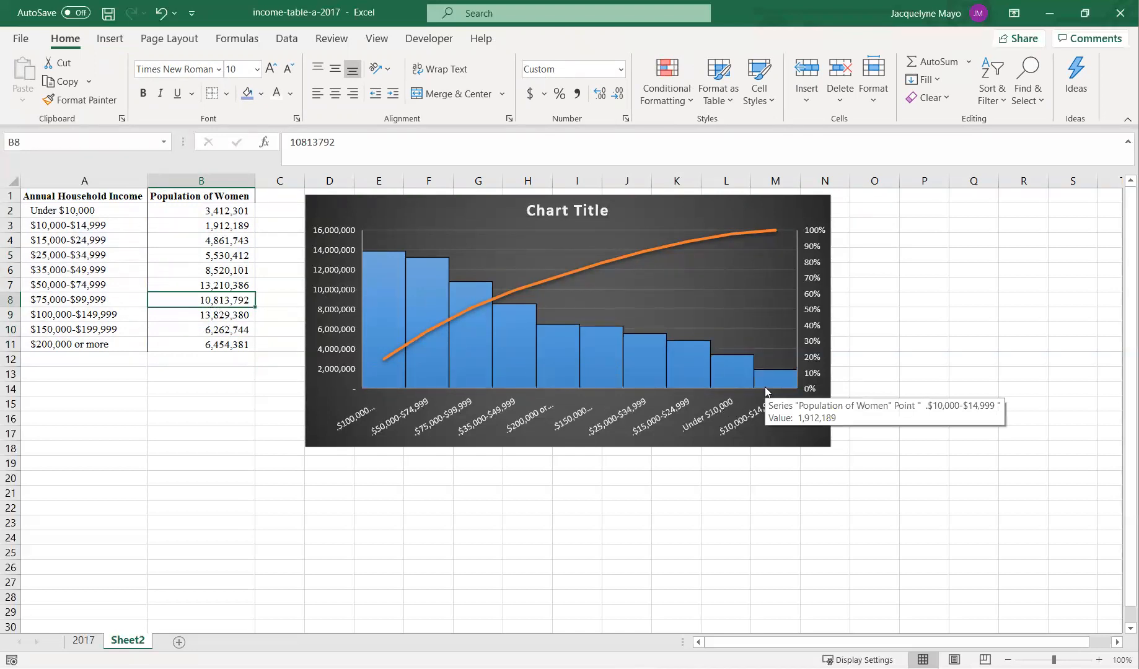
- Rename the chart title to "2017 Women"
left_click(549, 206)
left_click_drag(530, 209, 610, 209)
type("2017 Women")
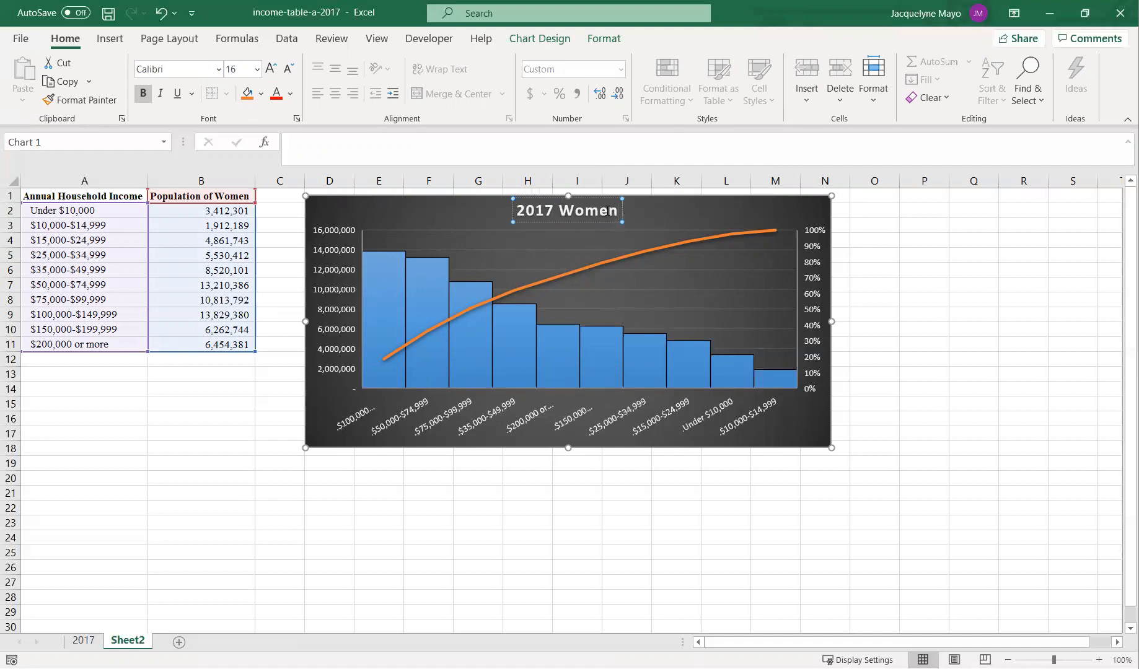
left_click(261, 420)
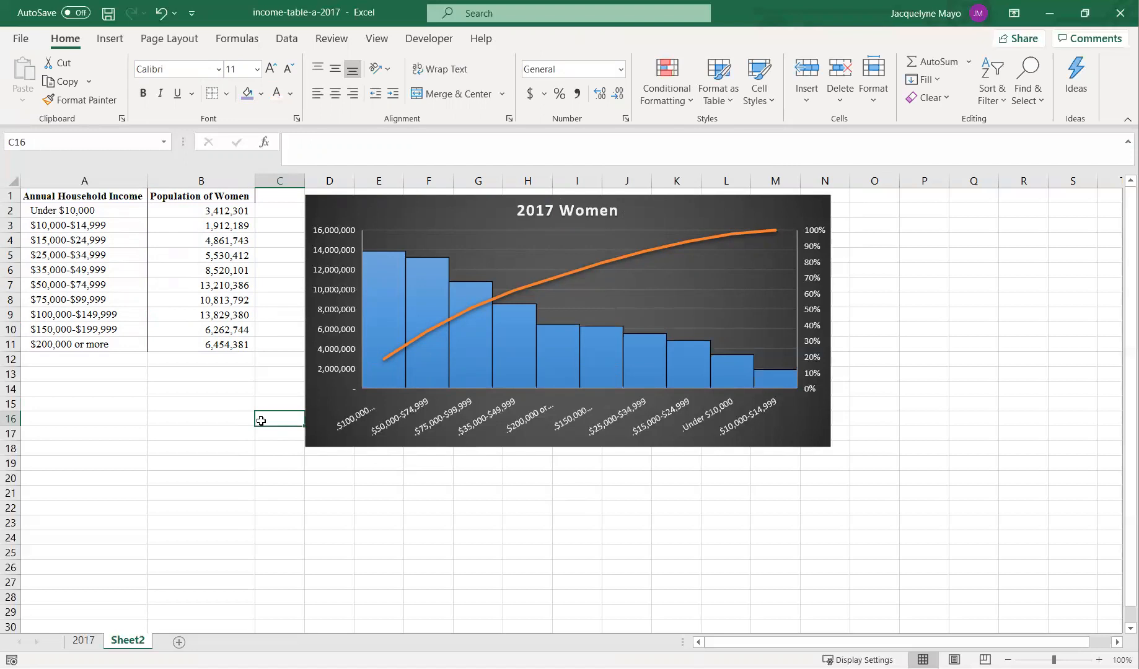
- Change the chart type to a Clustered Bar chart
left_click(391, 226)
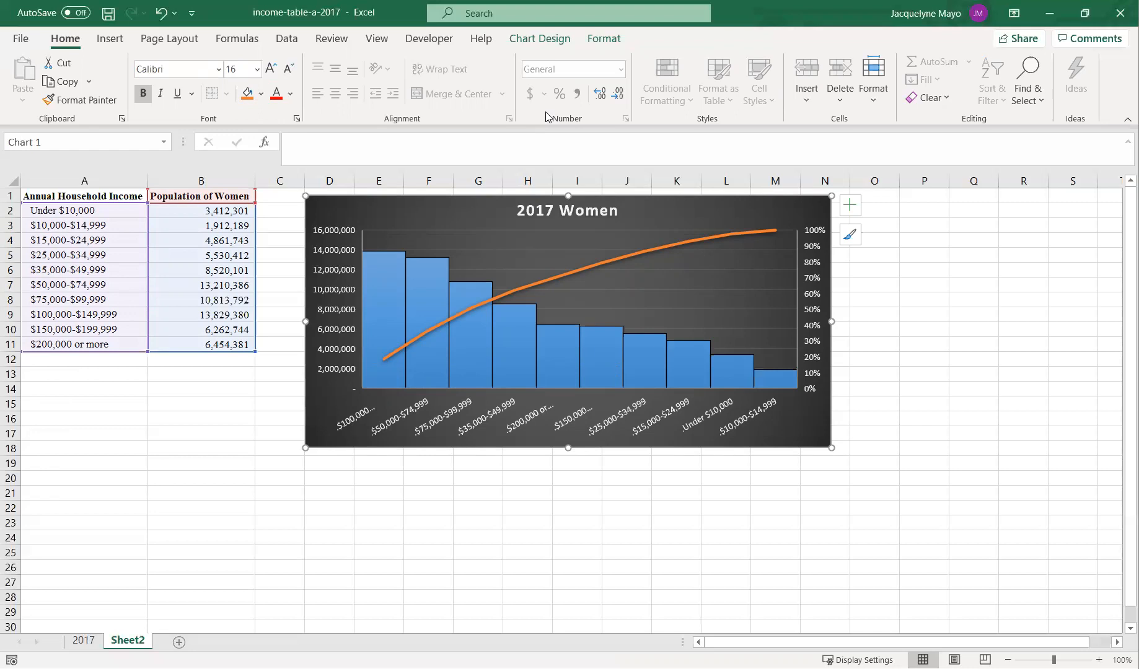
left_click(527, 43)
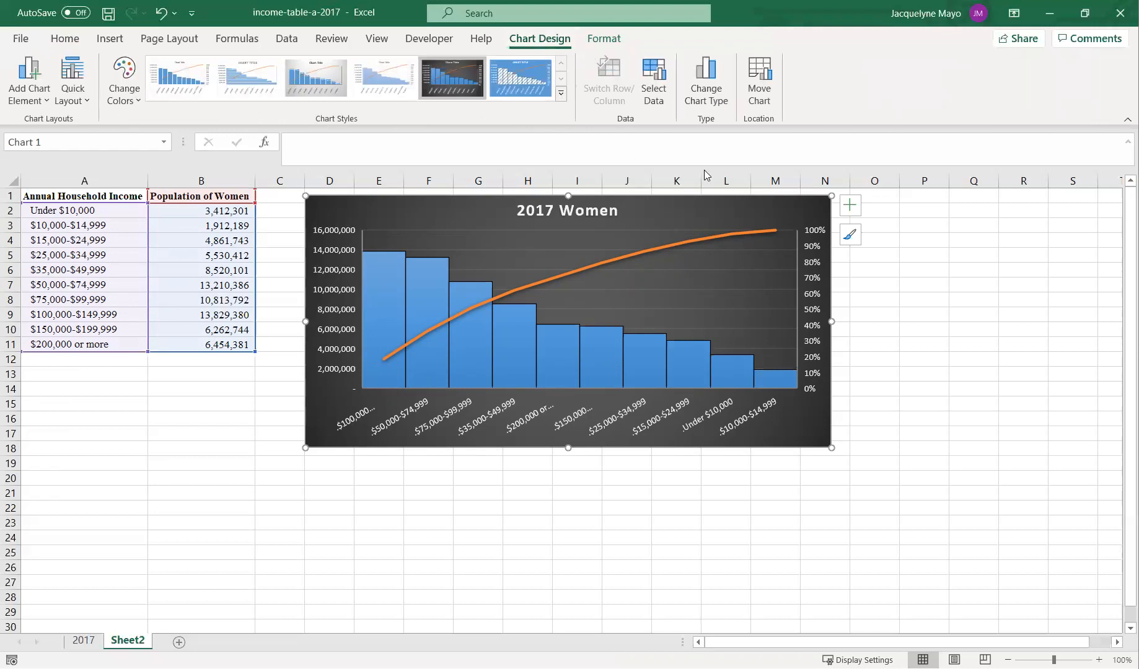
left_click(708, 103)
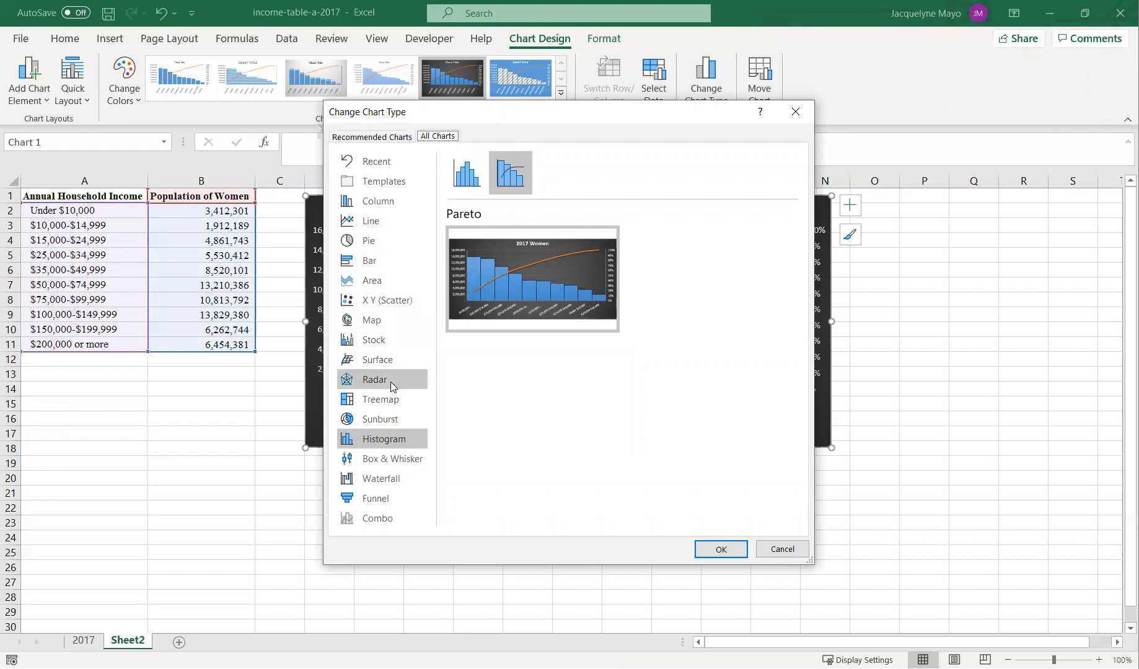
left_click(399, 205)
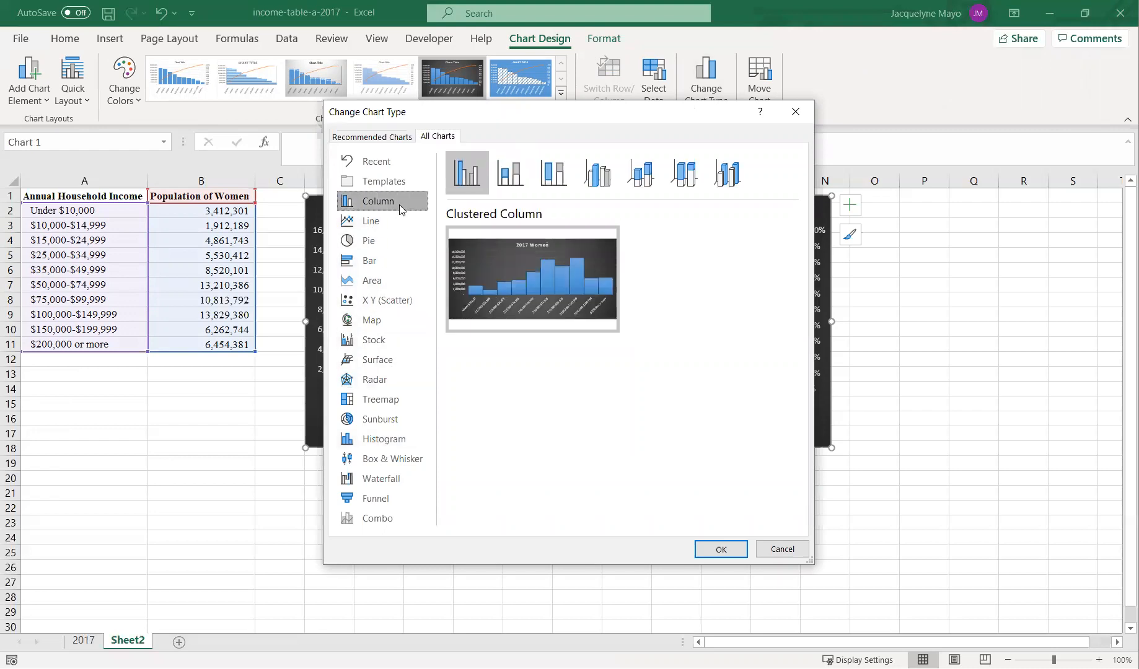
left_click(393, 259)
mouse_move(508, 293)
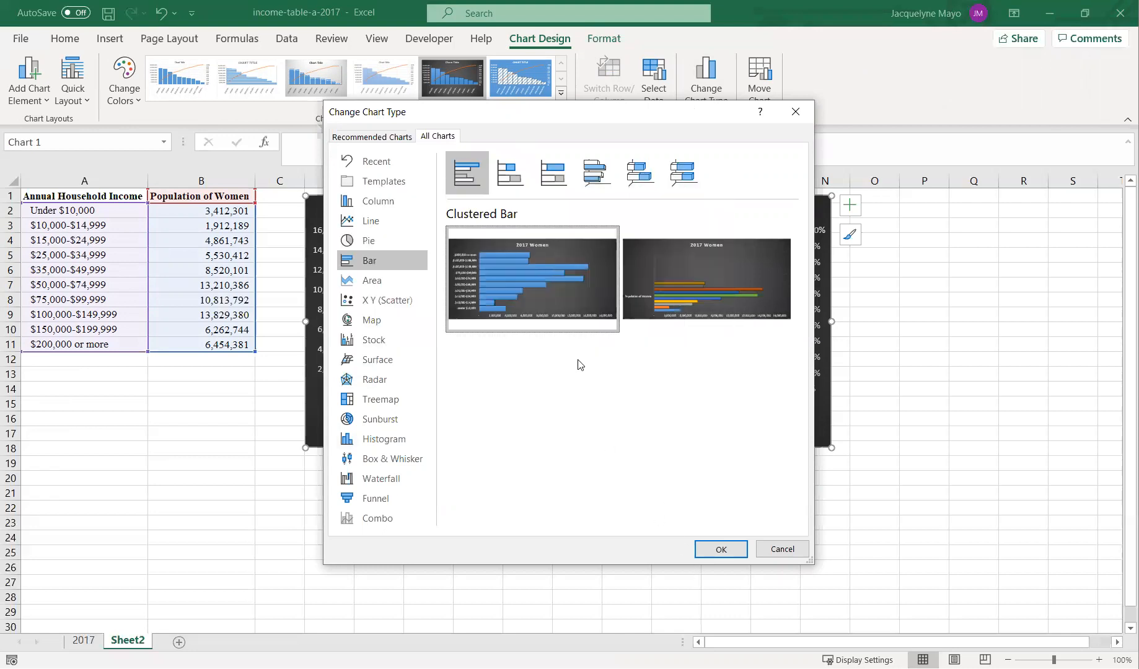
left_click(719, 552)
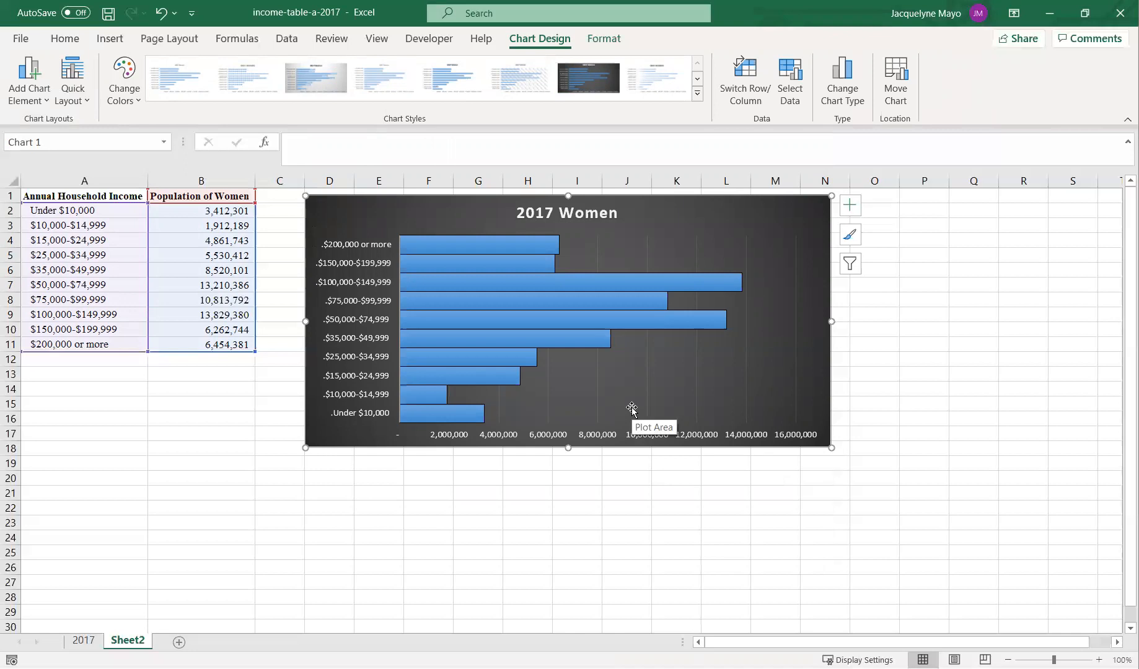
- Add data labels to the bars of the population series
left_click(445, 244)
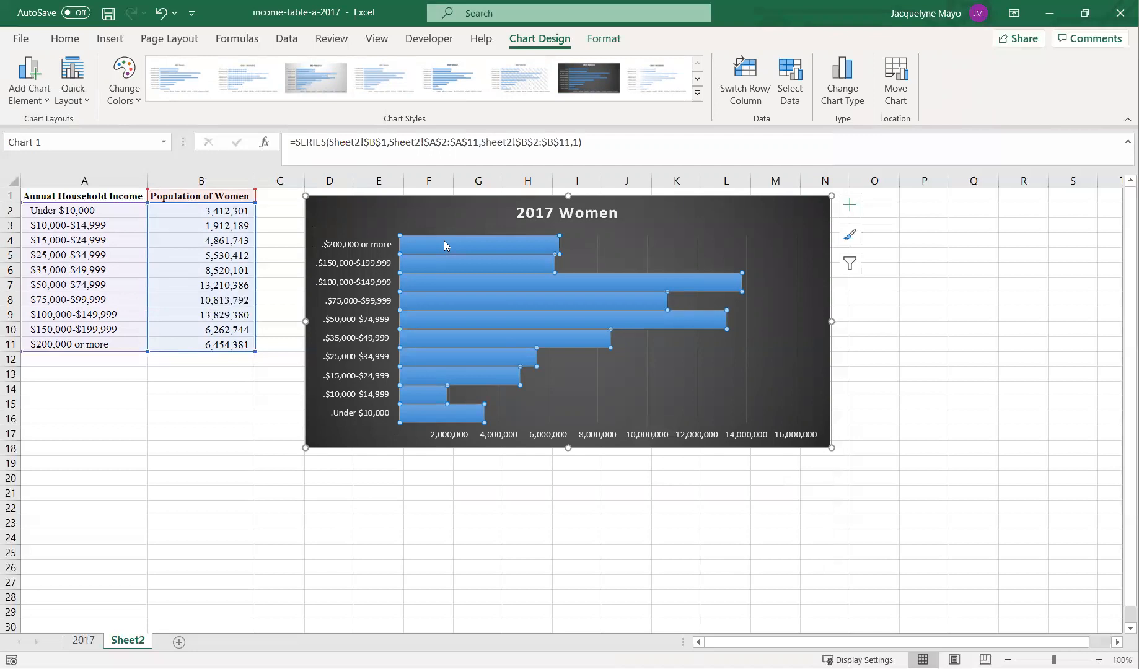
right_click(445, 243)
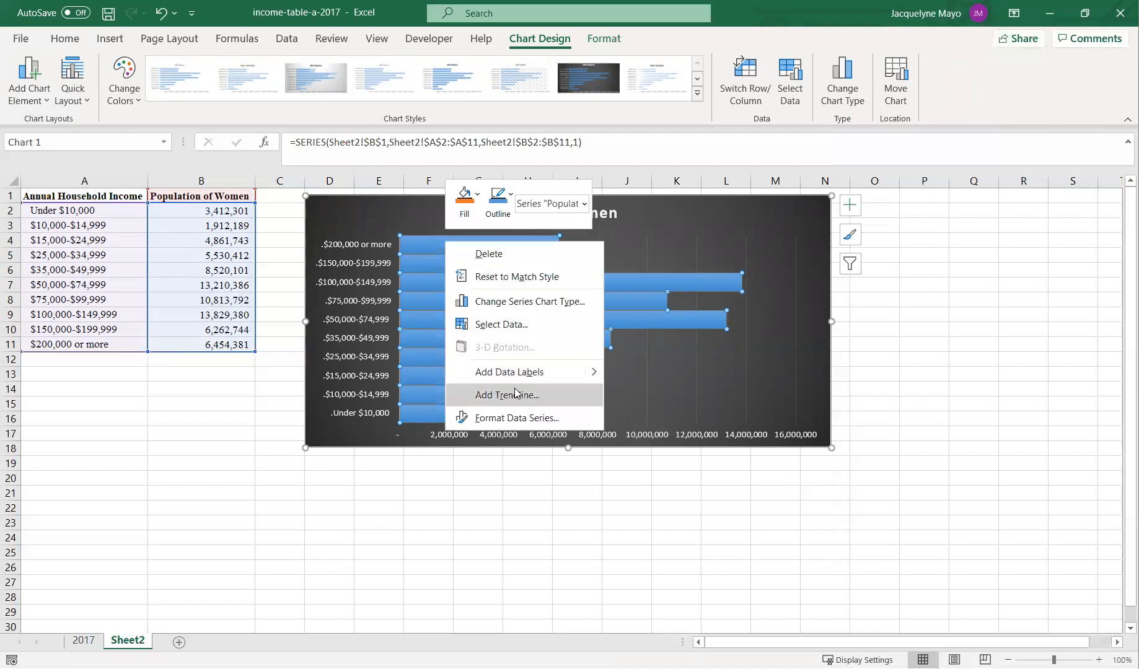
right_click(404, 246)
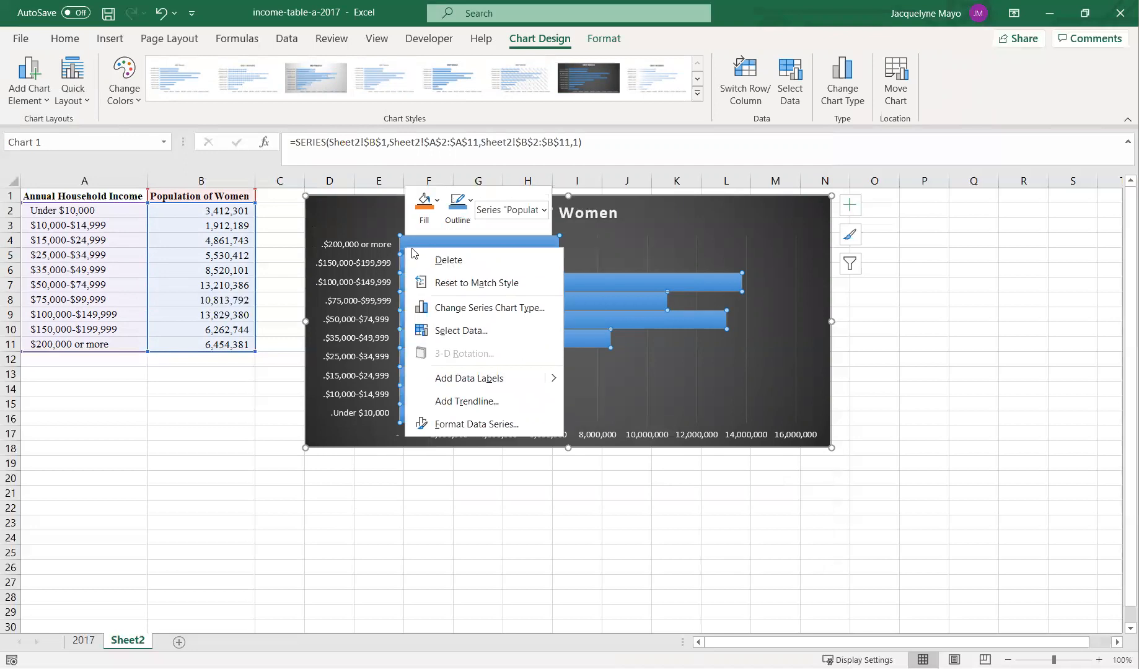
left_click(469, 379)
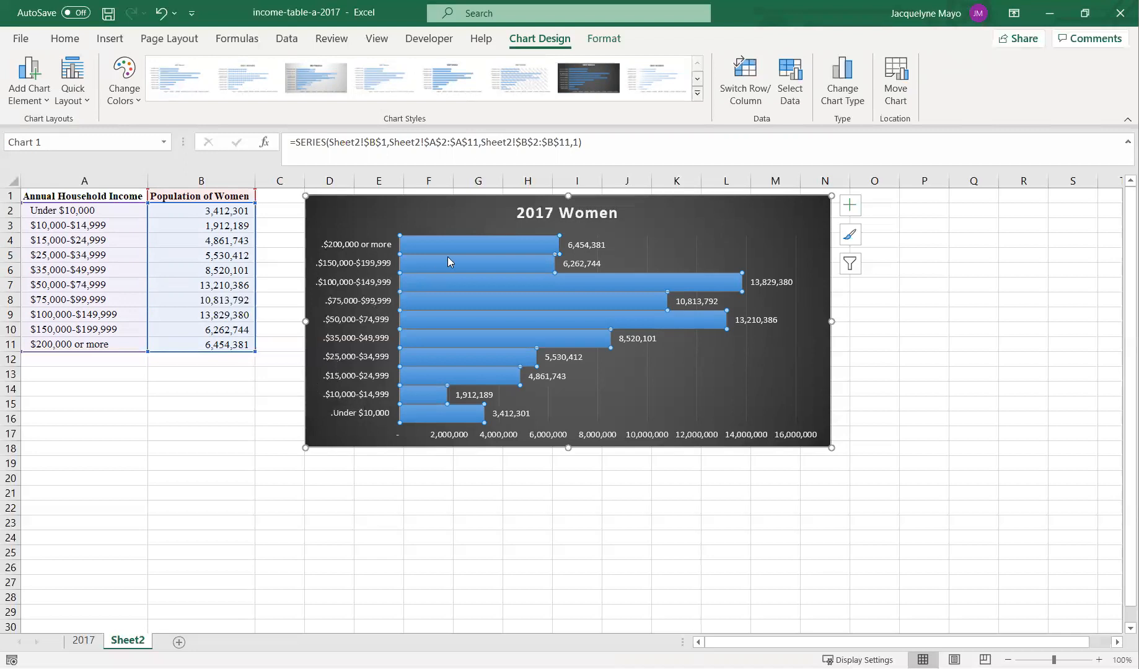
- Set the bar series' gap width to 70% in its format settings
mouse_move(451, 241)
mouse_move(445, 318)
right_click(441, 319)
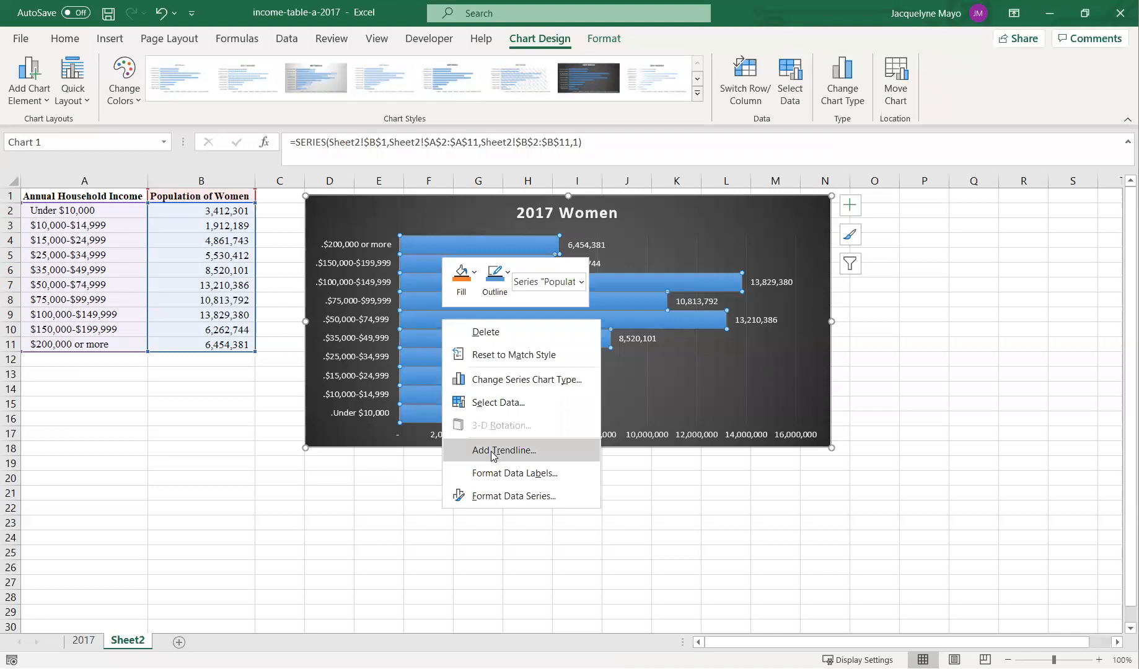
left_click(493, 495)
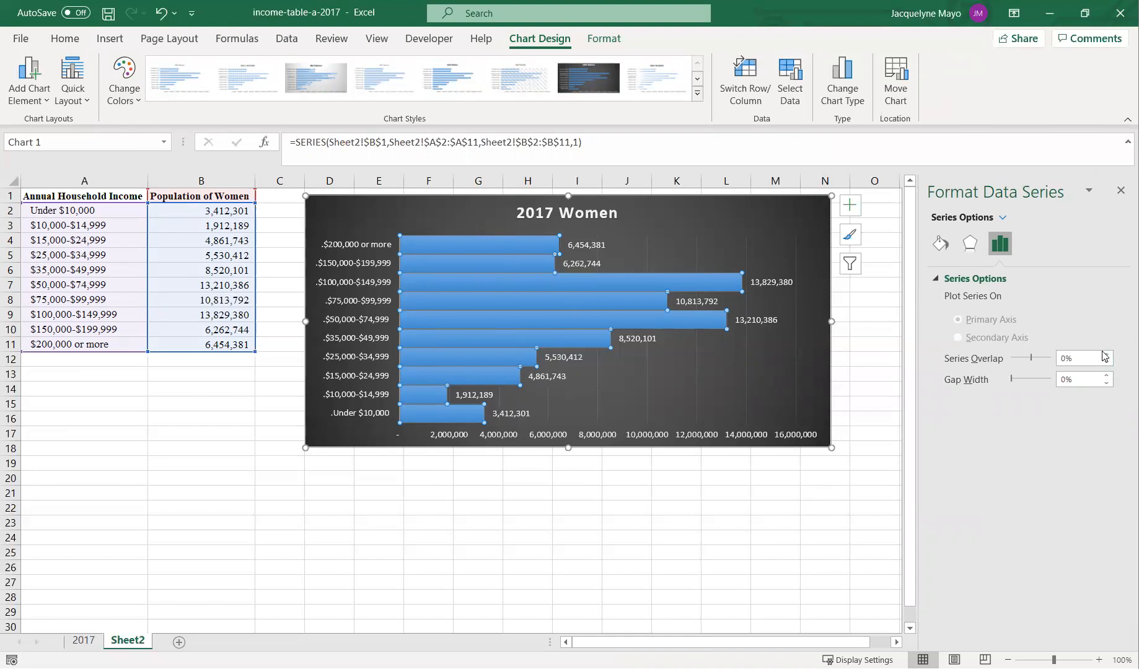
left_click(1107, 375)
left_click(1106, 375)
left_click(1107, 376)
left_click(1106, 376)
left_click(1107, 375)
left_click(1107, 375)
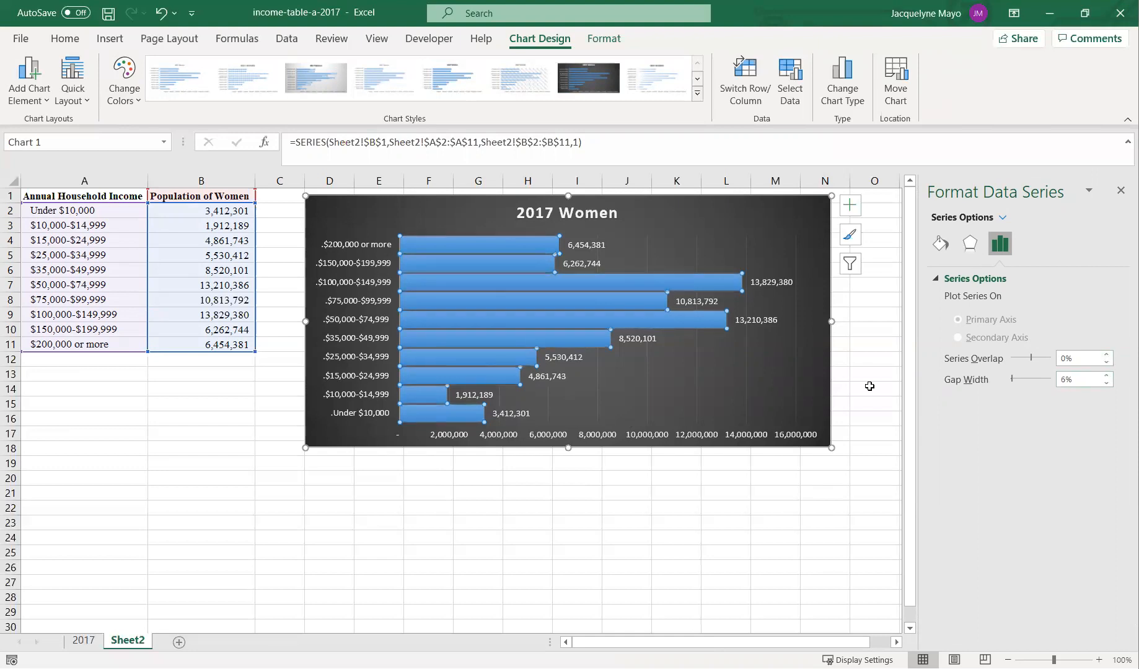
left_click(1109, 376)
left_click(1108, 376)
left_click(1108, 376)
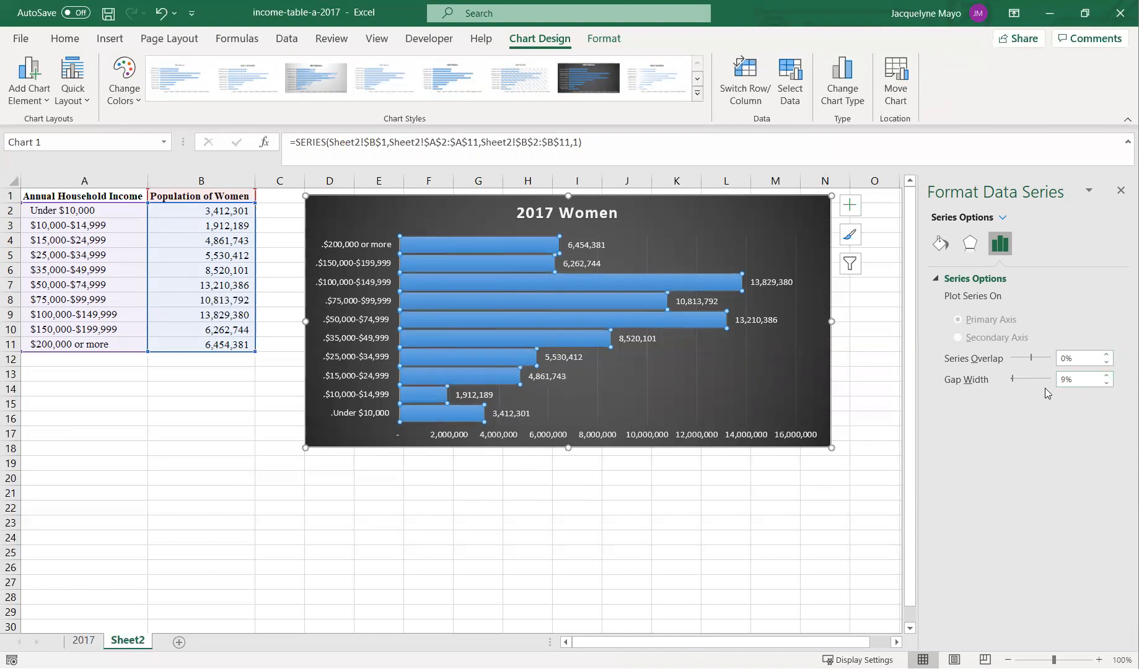
mouse_move(1012, 381)
left_mouse_down()
mouse_move(1030, 381)
mouse_move(1015, 382)
left_mouse_up()
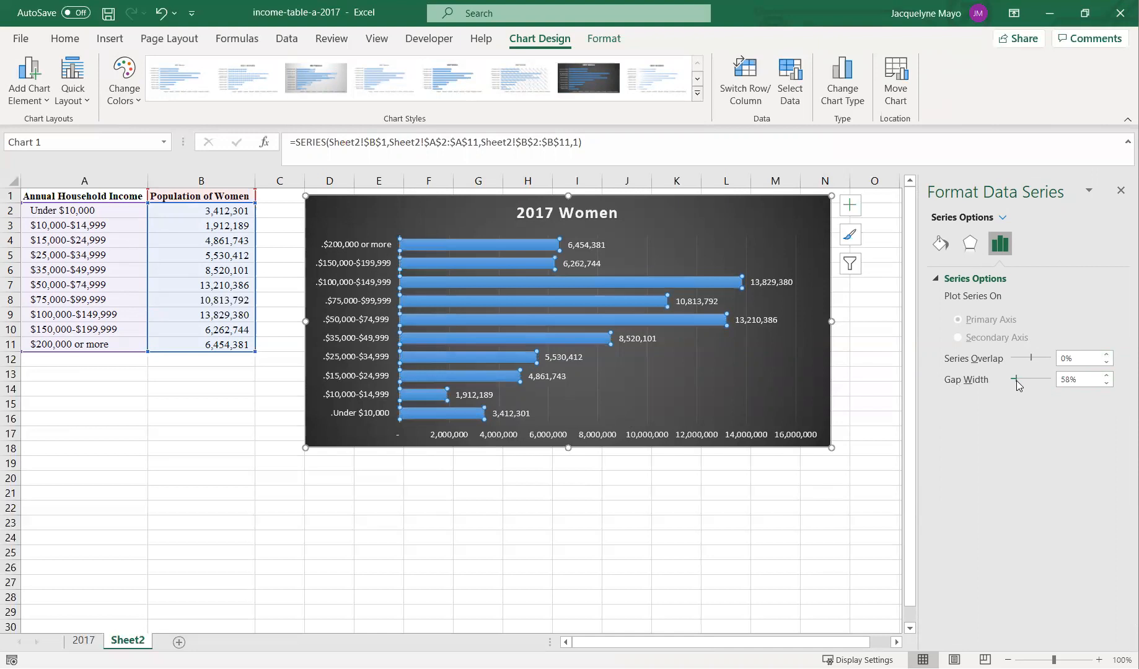
left_click_drag(1014, 380, 1010, 381)
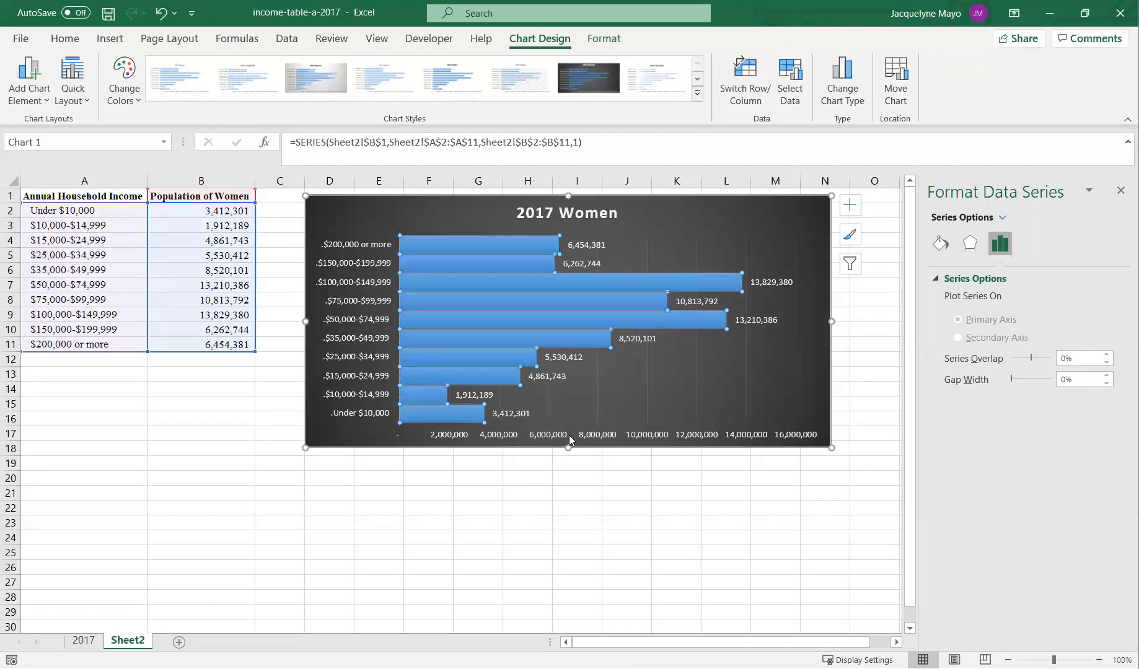
left_click_drag(1011, 375, 1017, 375)
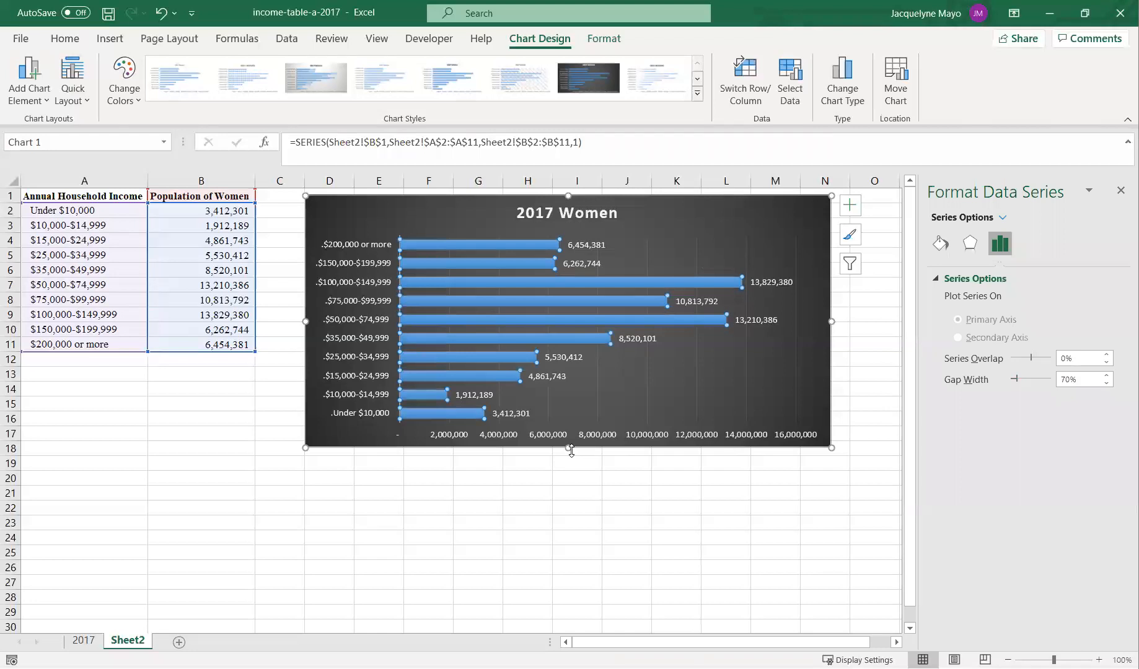
- Stretch the chart taller and delete the horizontal value axis
left_click_drag(568, 447, 570, 486)
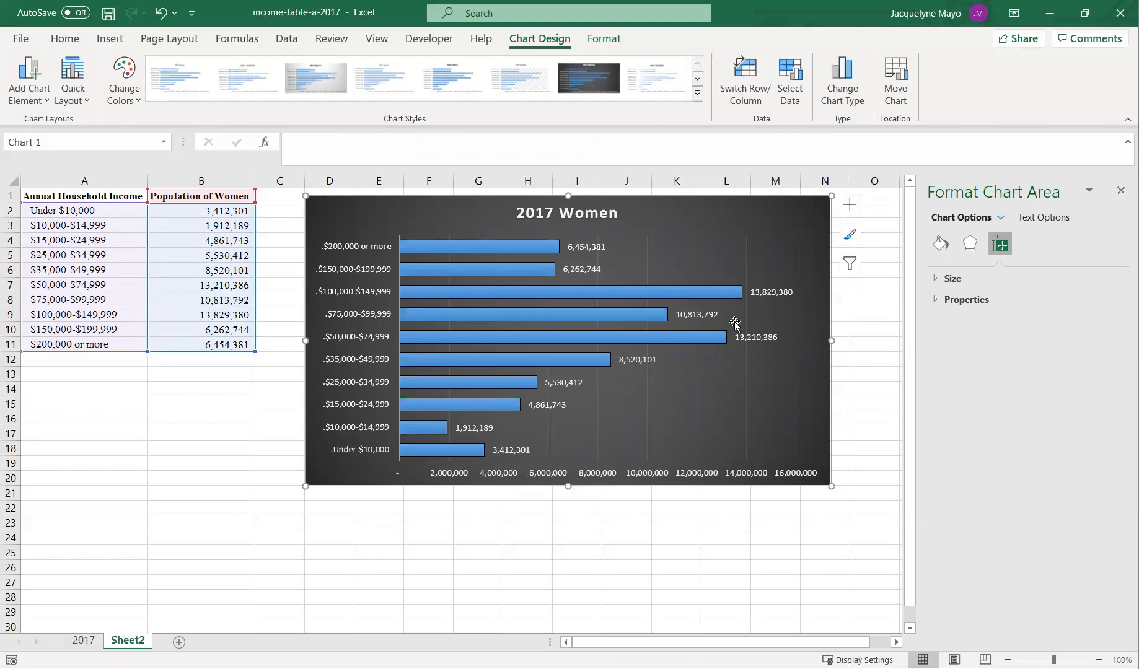
left_click(506, 478)
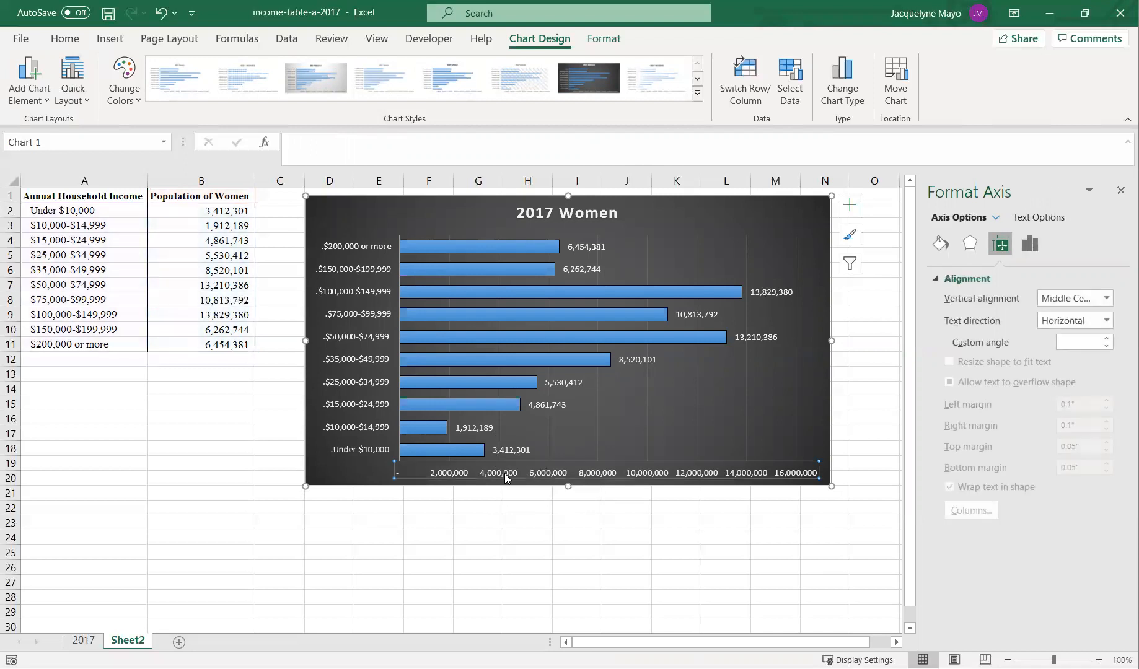
left_click(444, 483)
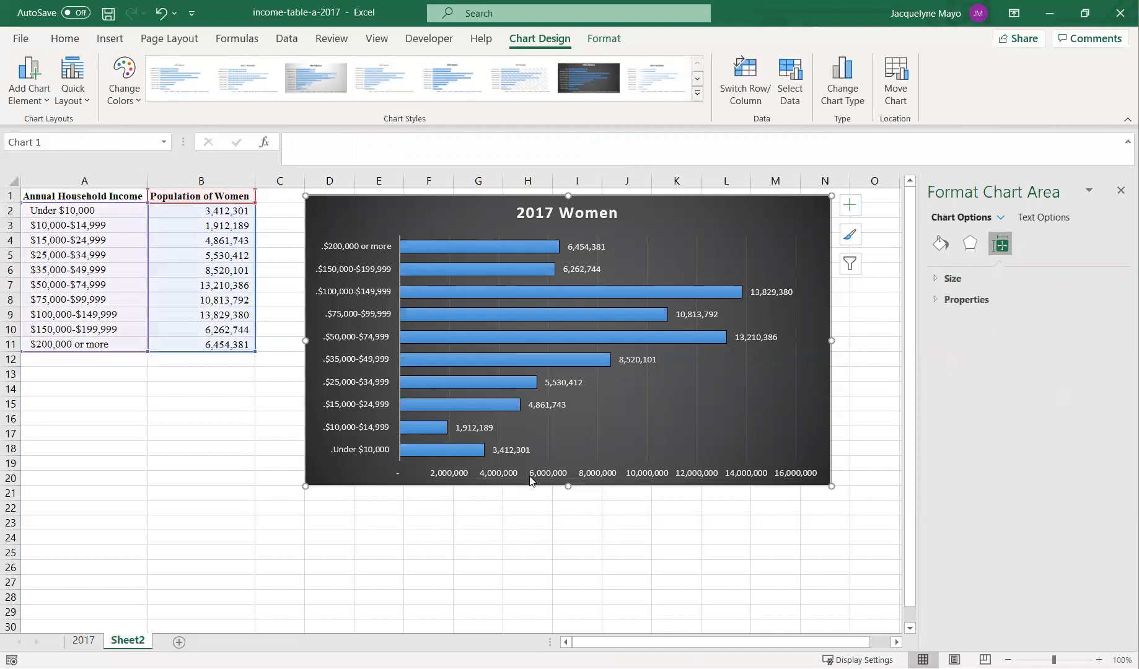
left_click(532, 481)
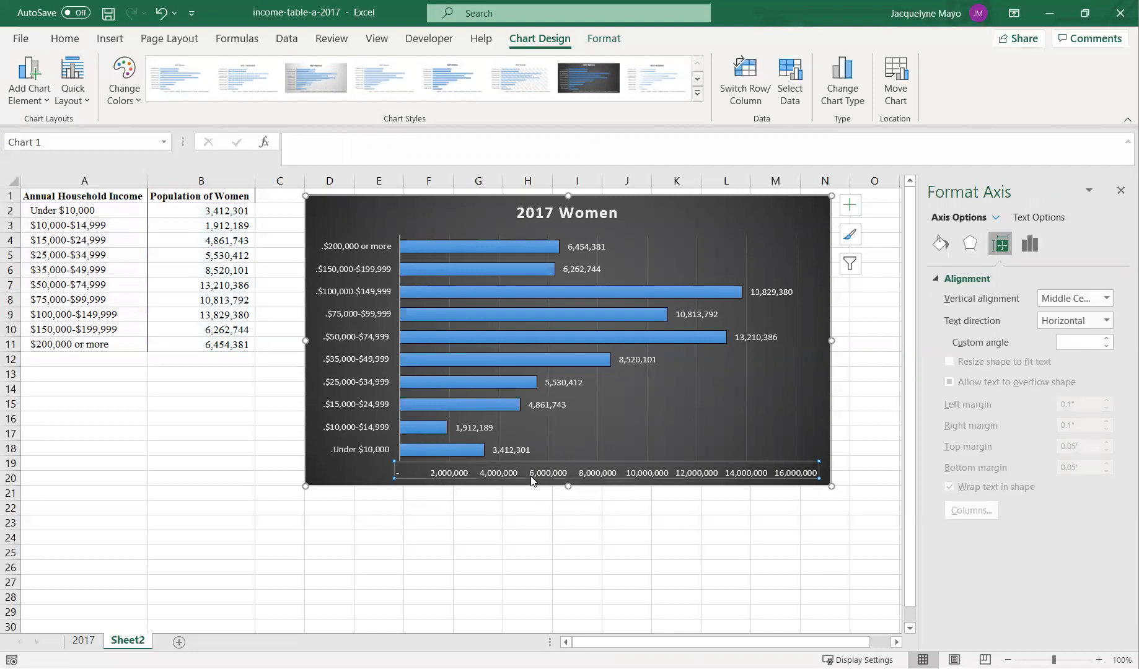
key("Delete")
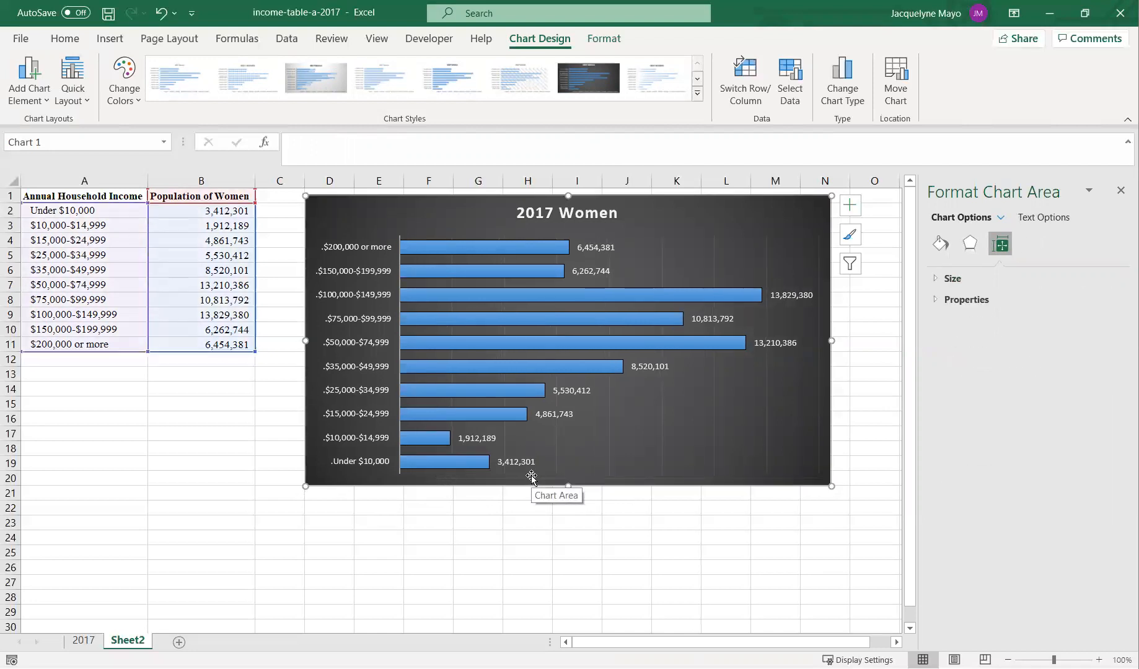
- Rename the chart title to "2017 Salaries for All Women"
left_click(555, 212)
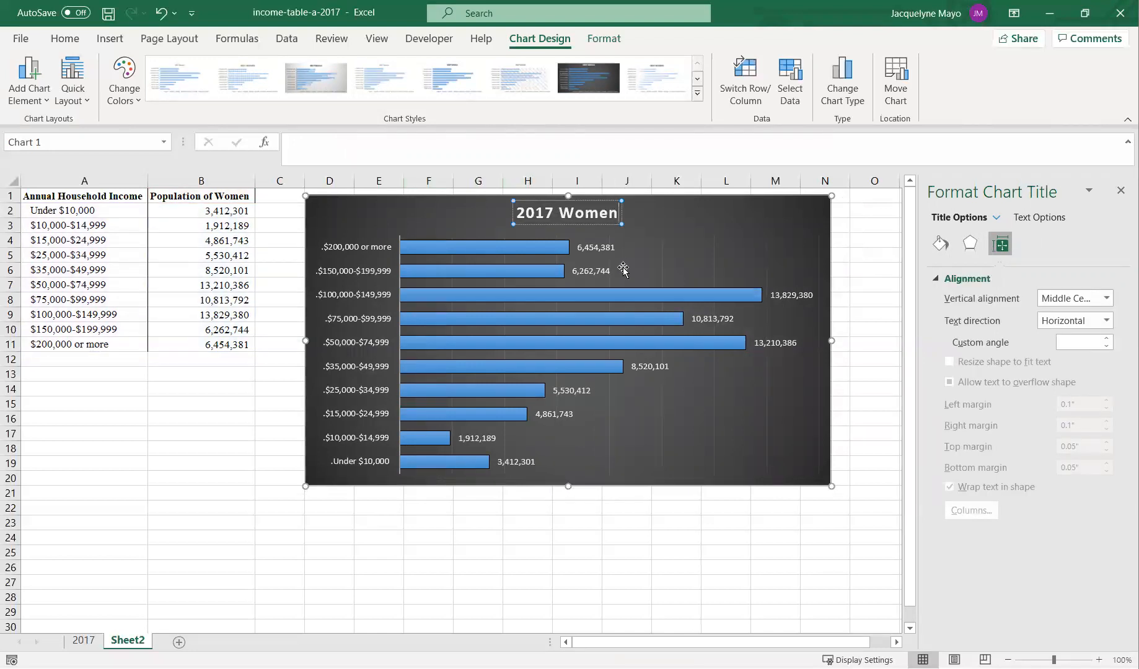
key("BackSpace")
key("BackSpace")
key("BackSpace")
key("BackSpace")
key("BackSpace")
key("BackSpace")
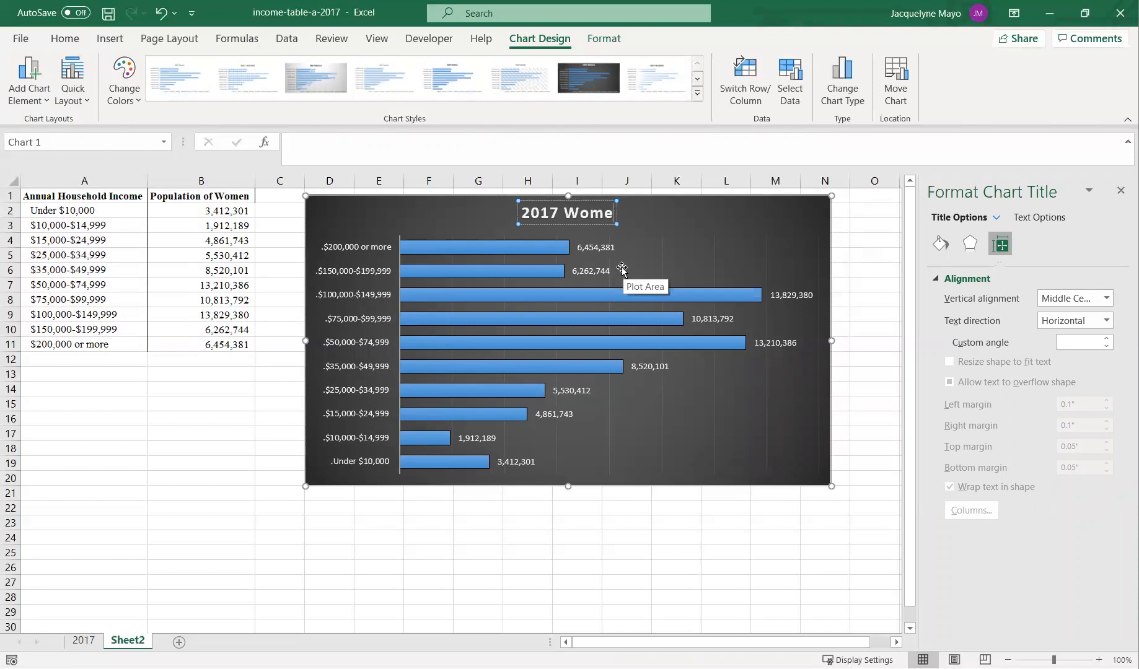
type("Sal")
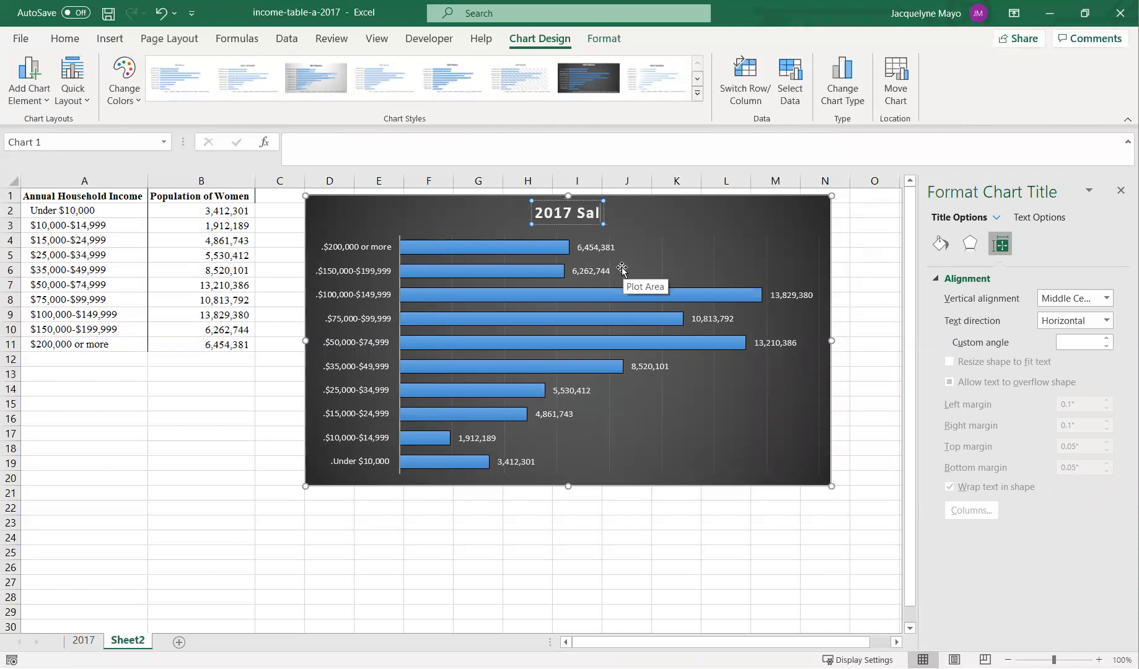
type("aries forAl")
key("BackSpace")
key("BackSpace")
key("BackSpace")
key("BackSpace")
type("All Women")
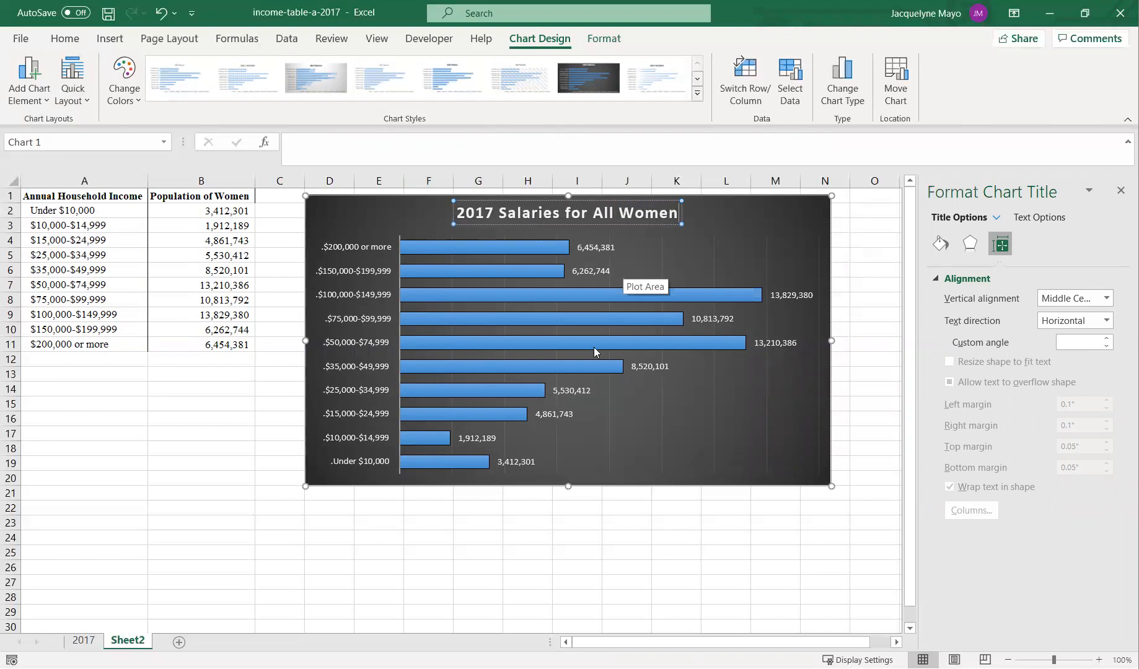
left_click(512, 550)
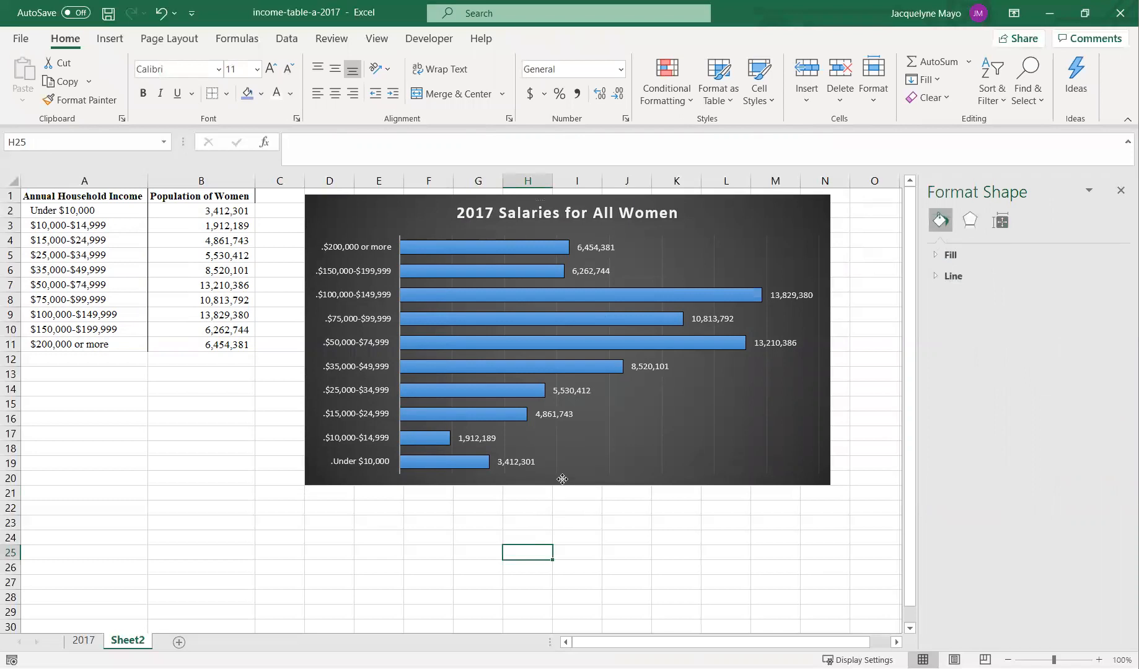
- Resize the chart to span about columns D to L and rows 1 to 15
left_click(568, 483)
left_click_drag(568, 484, 574, 352)
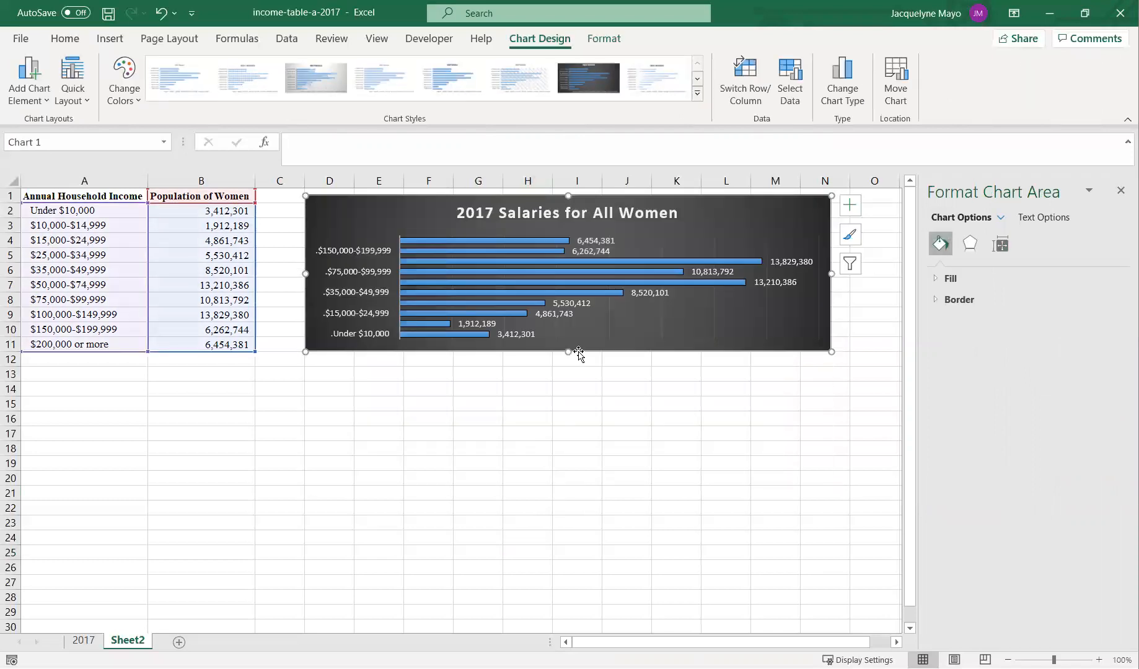
left_click_drag(831, 275, 661, 285)
left_click_drag(482, 352, 483, 359)
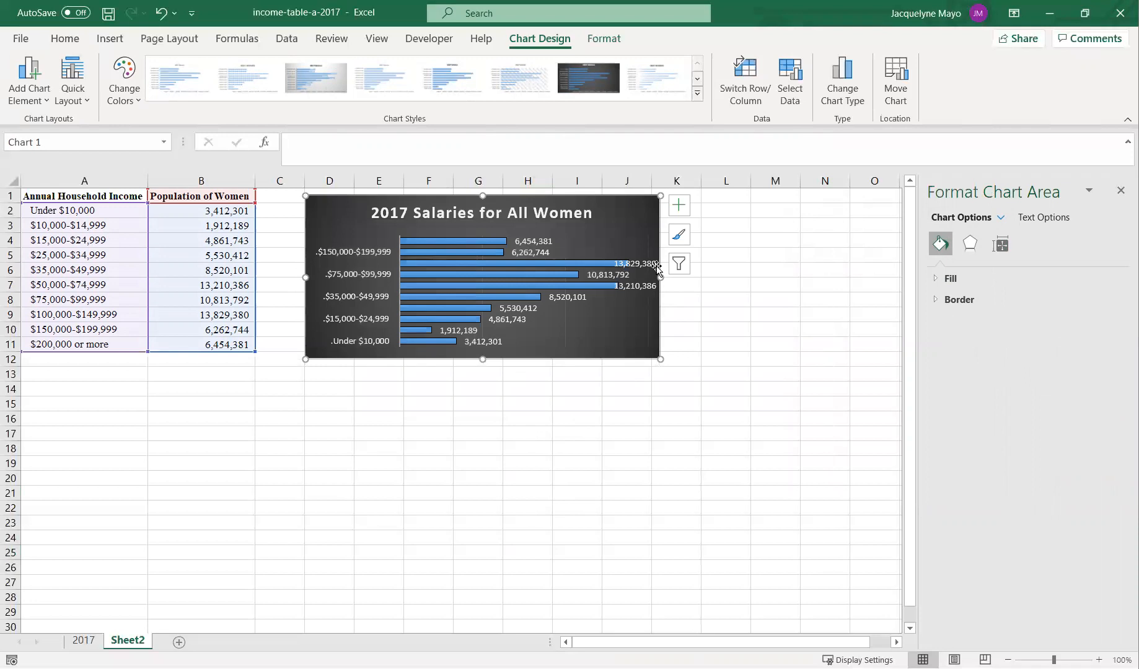
left_click_drag(660, 278, 727, 283)
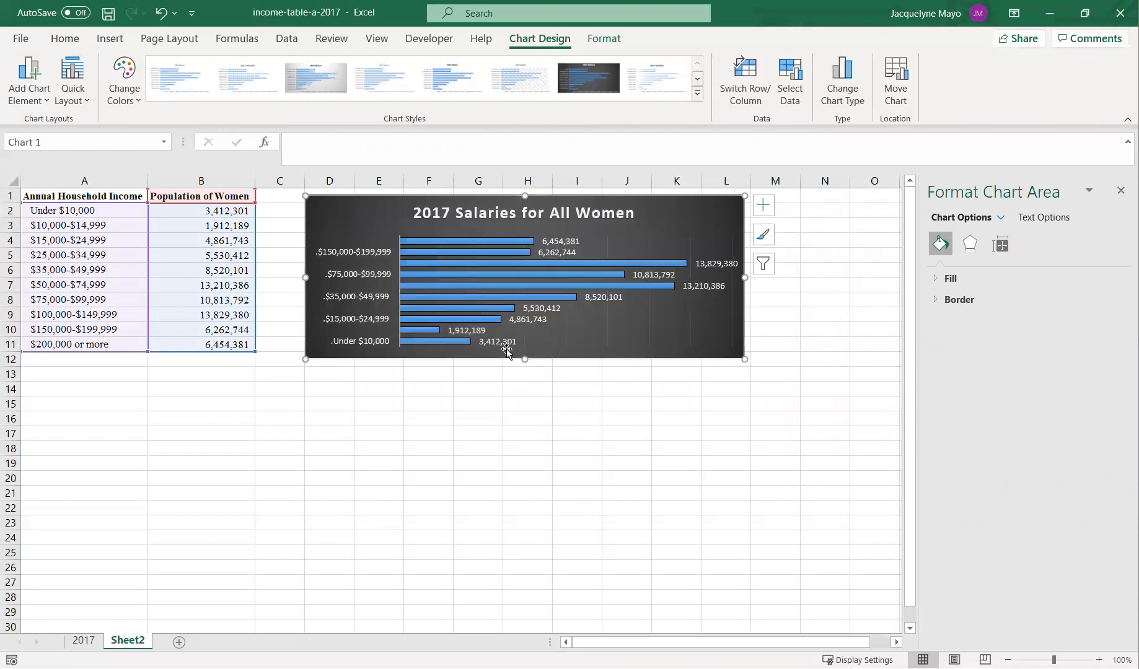
left_click_drag(525, 359, 538, 407)
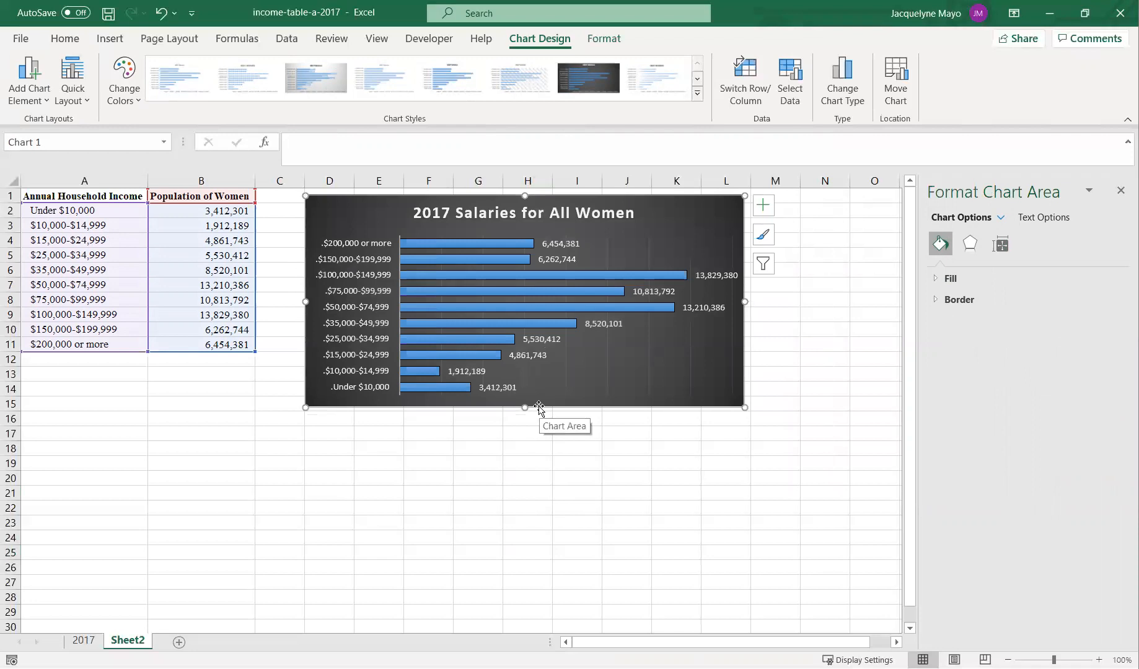
left_click(479, 462)
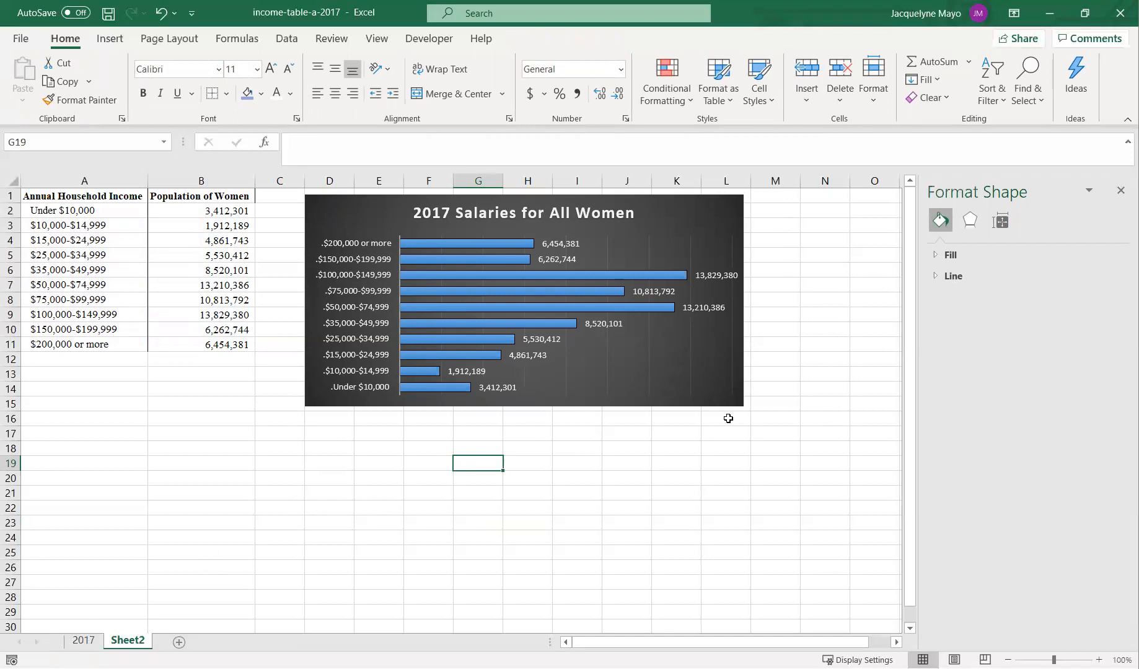
- Select the chart and shrink it slightly so it ends around column K and starts at the top of row 1
left_click(730, 388)
left_click(743, 348)
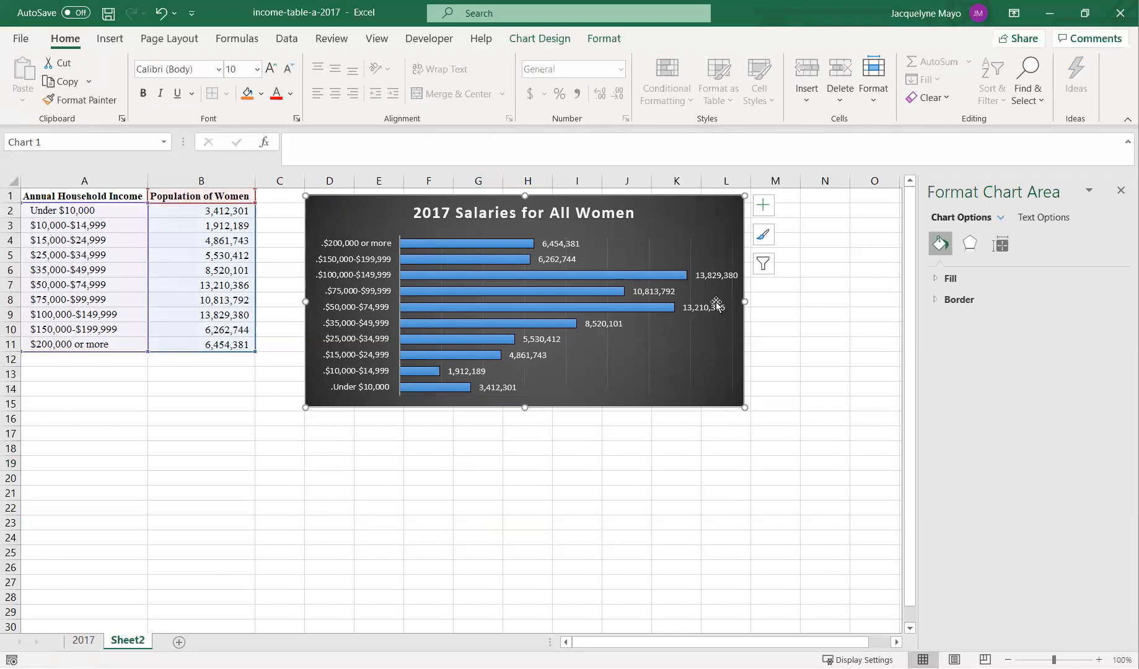
left_click_drag(745, 298, 727, 302)
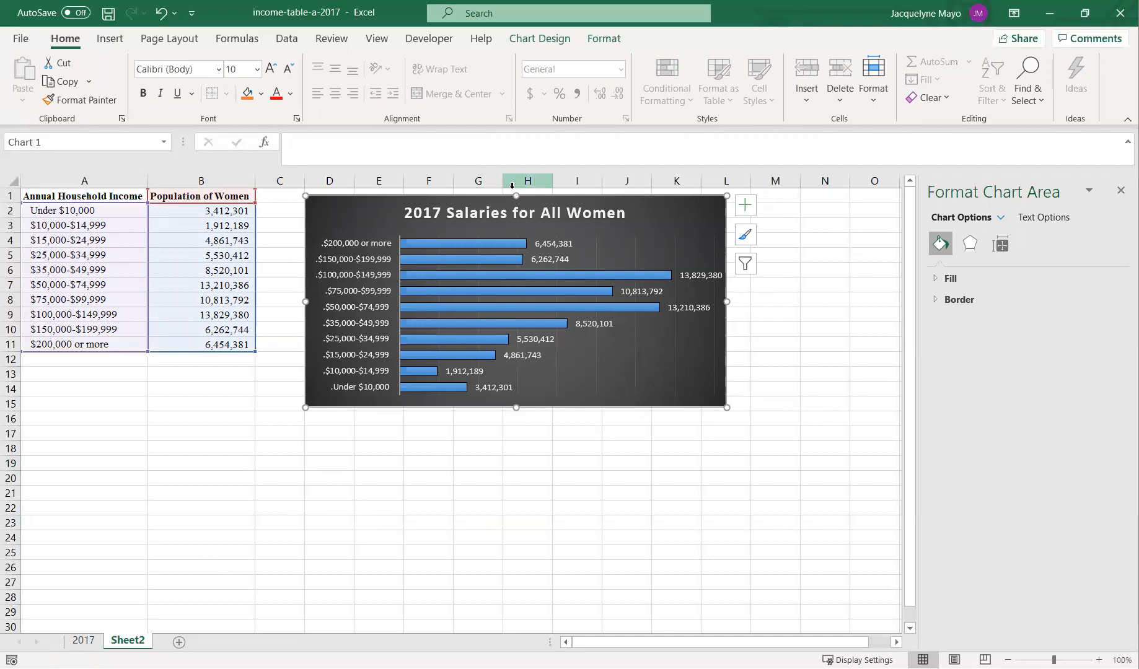
left_click_drag(514, 190, 513, 186)
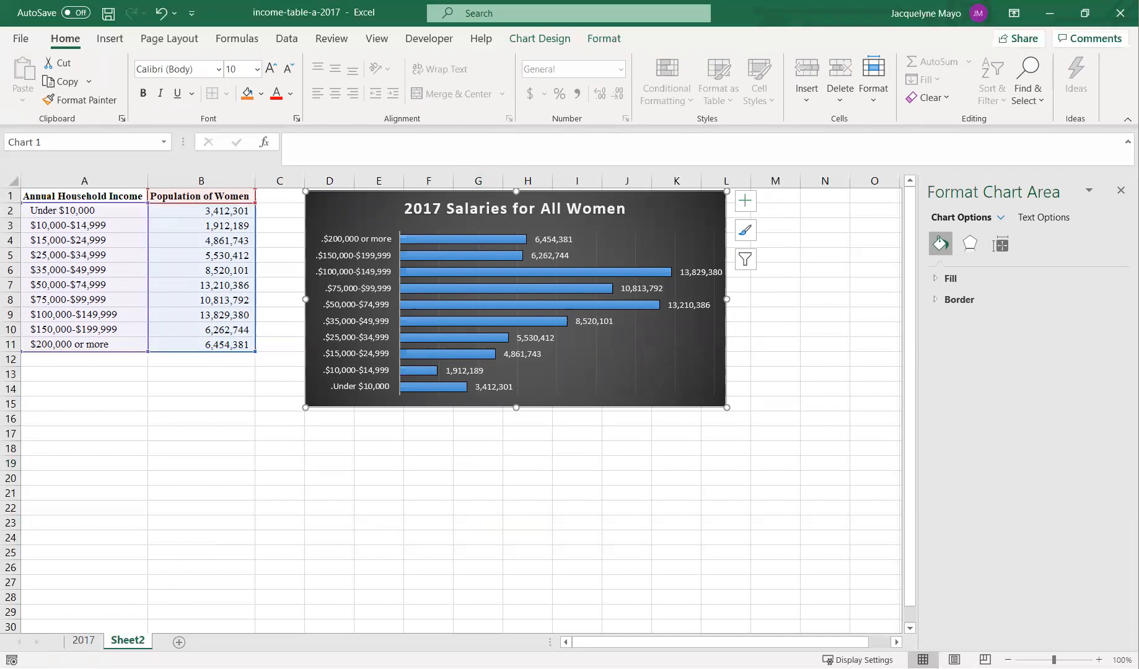
- Copy the income categories in A10:A20 of the 2017 sheet and paste them into A17 on Sheet2
left_click(78, 642)
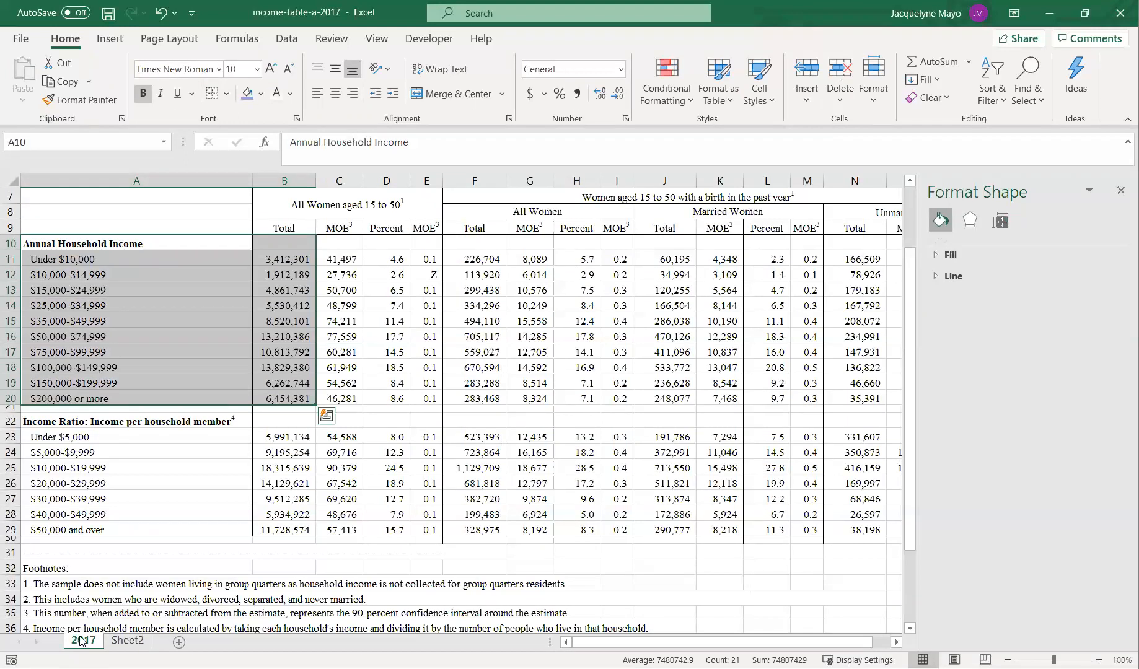
left_click(168, 239)
left_click_drag(167, 238, 163, 398)
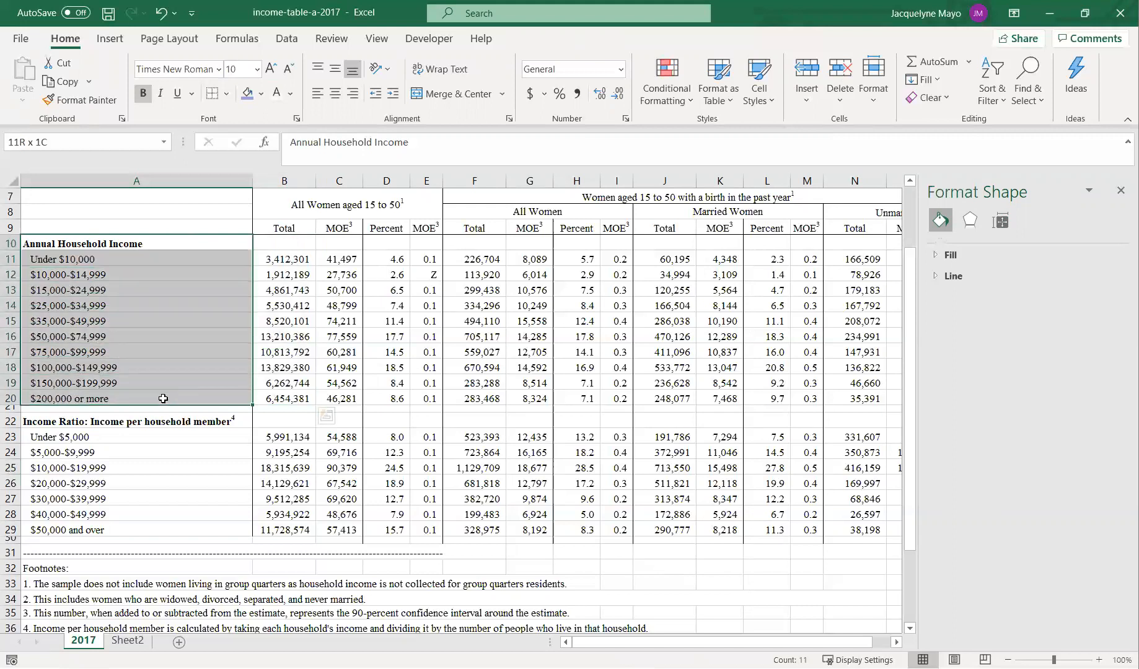
left_click_drag(162, 243, 161, 399)
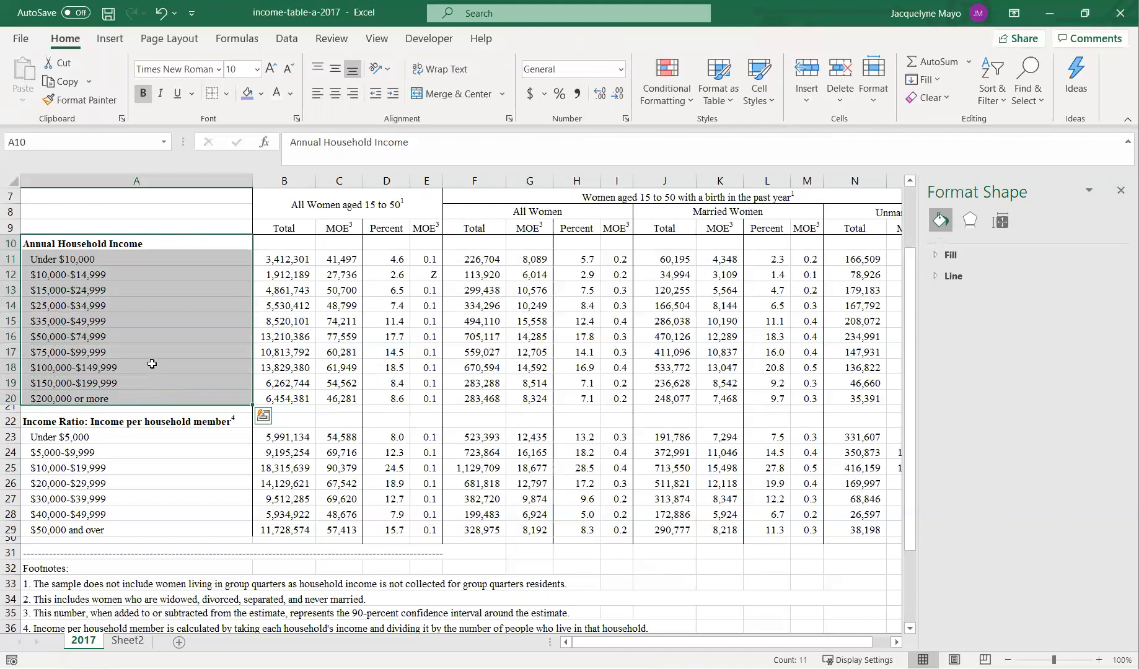
right_click(152, 364)
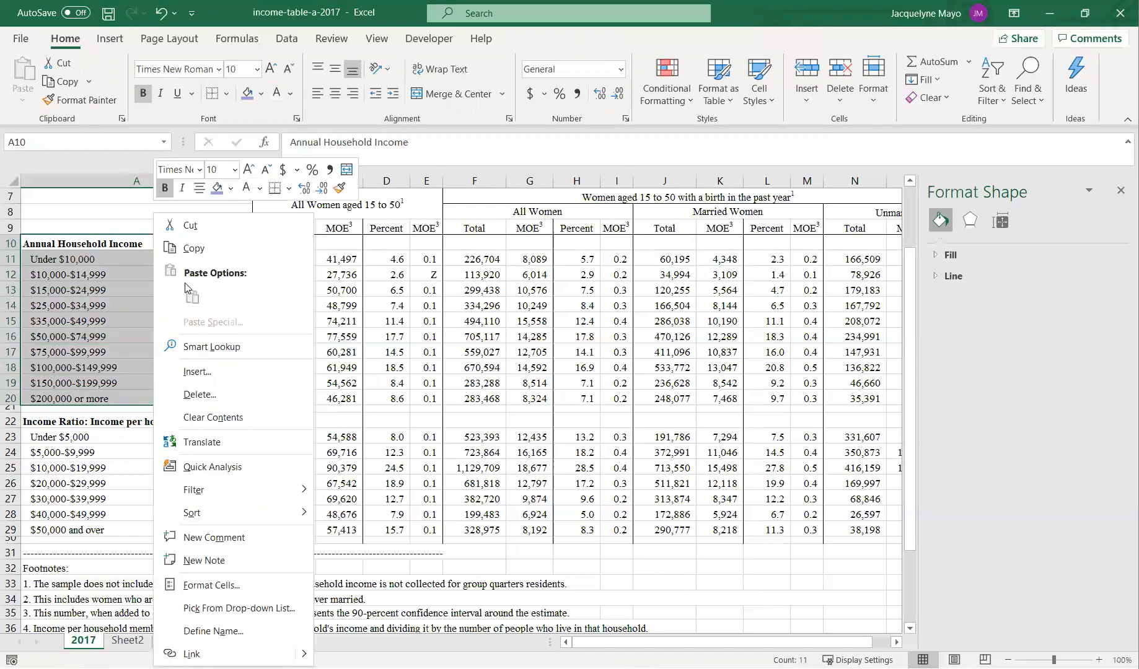
left_click(202, 250)
left_click(128, 640)
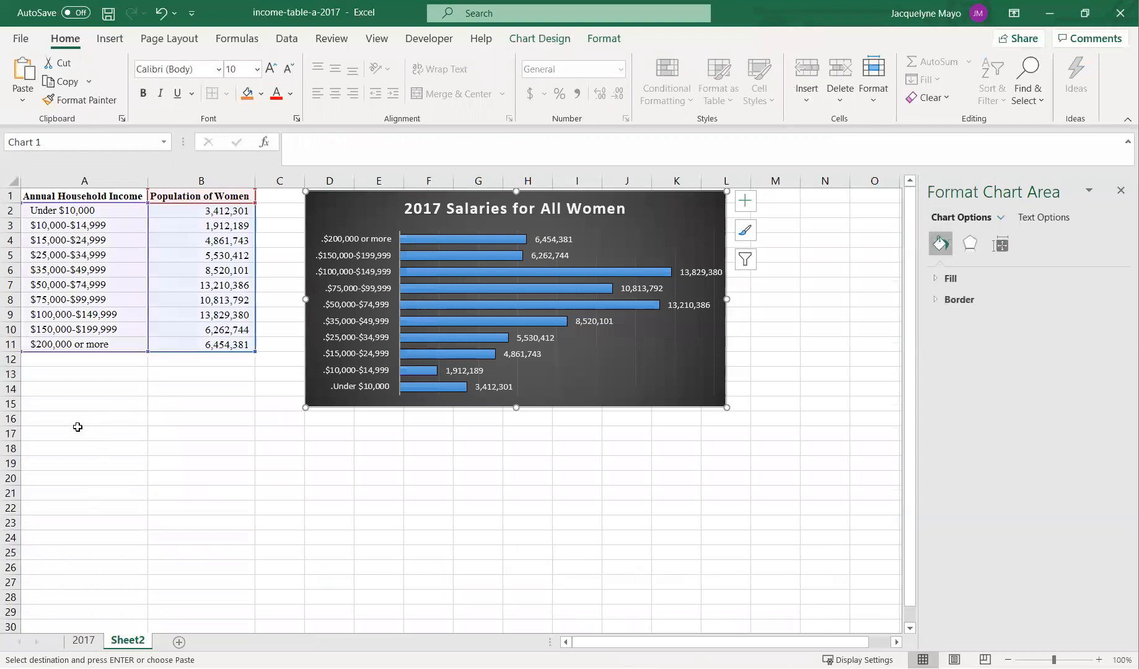
left_click(79, 436)
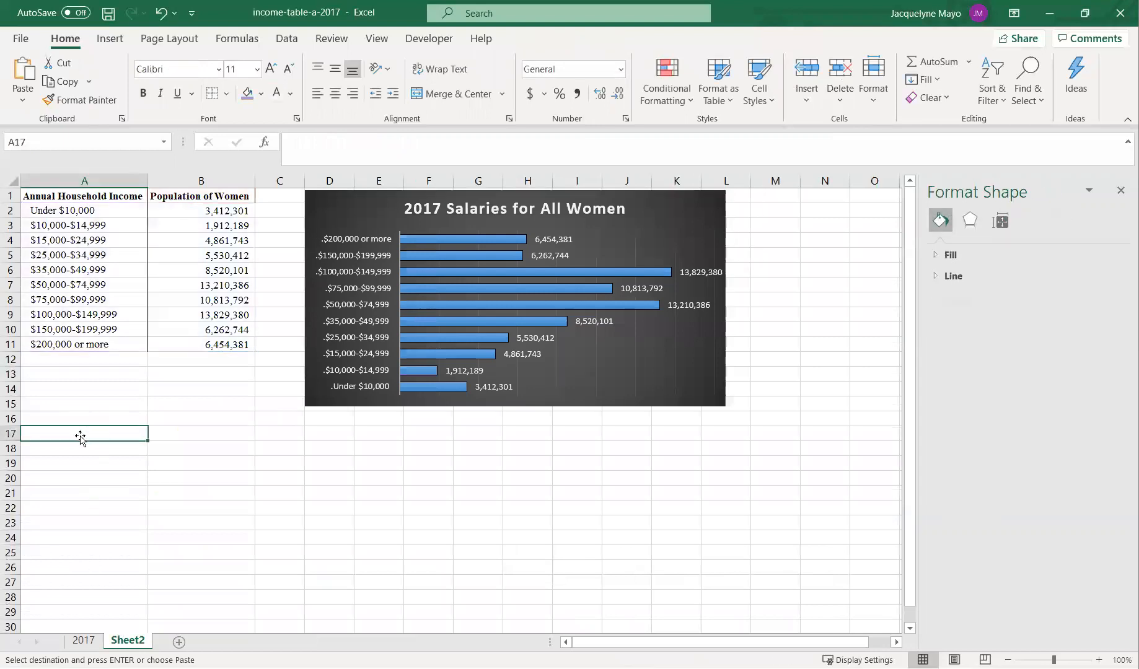
right_click(80, 438)
left_click(140, 91)
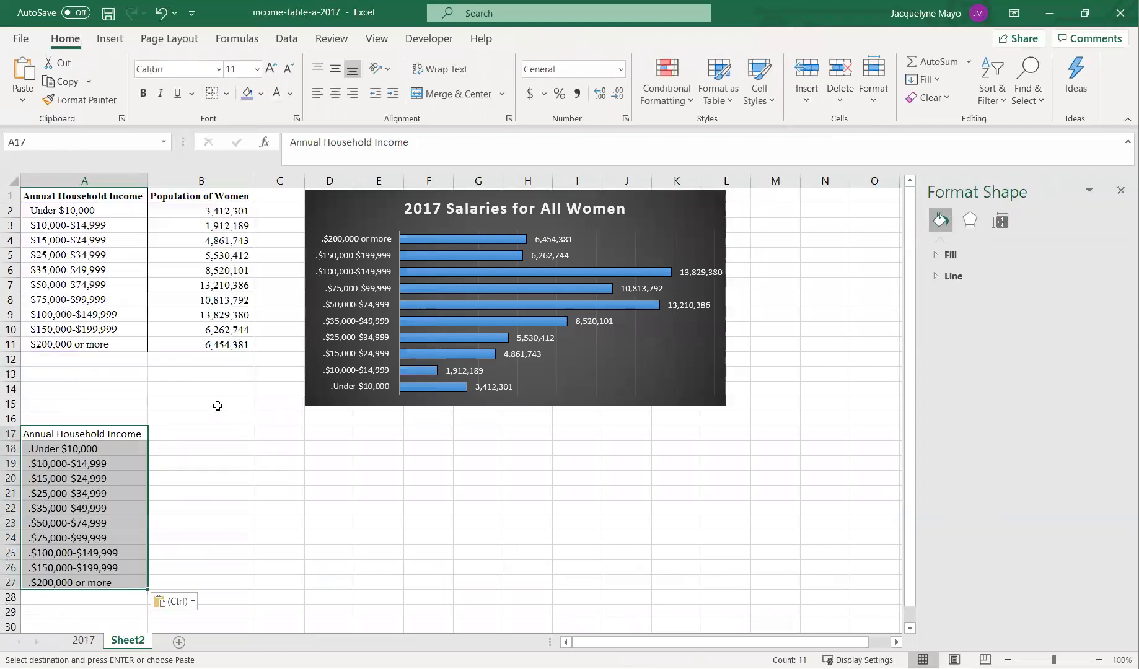
- Copy the formatting of the A1:B11 table onto the new A17:B27 range with the Format Painter
left_click_drag(67, 197, 205, 345)
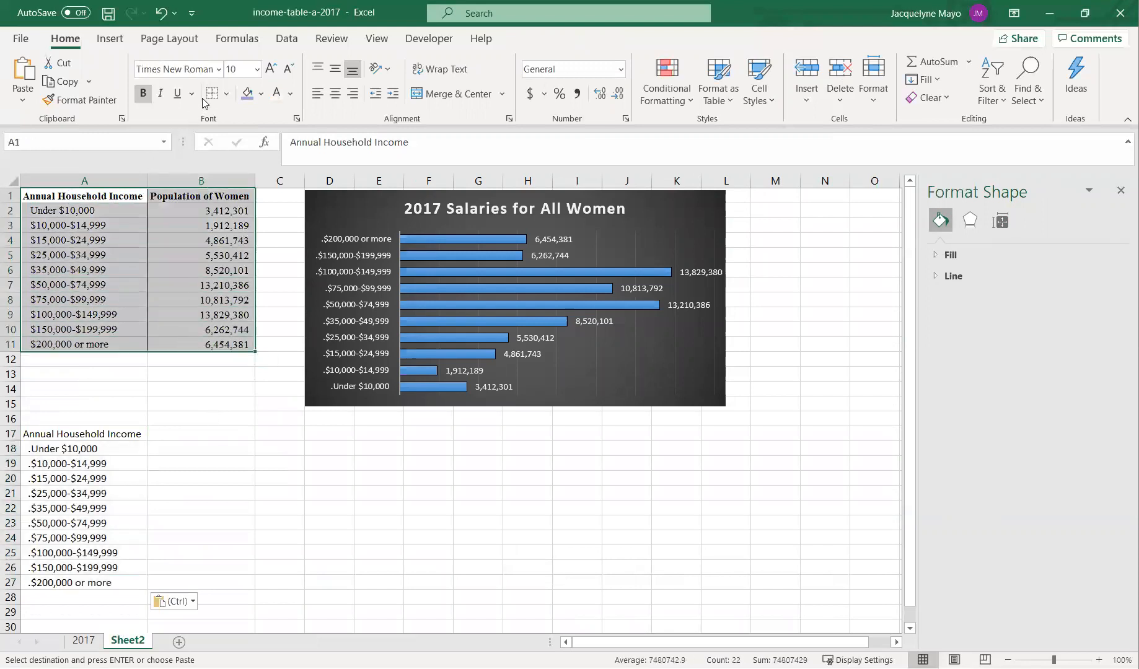
key("Escape")
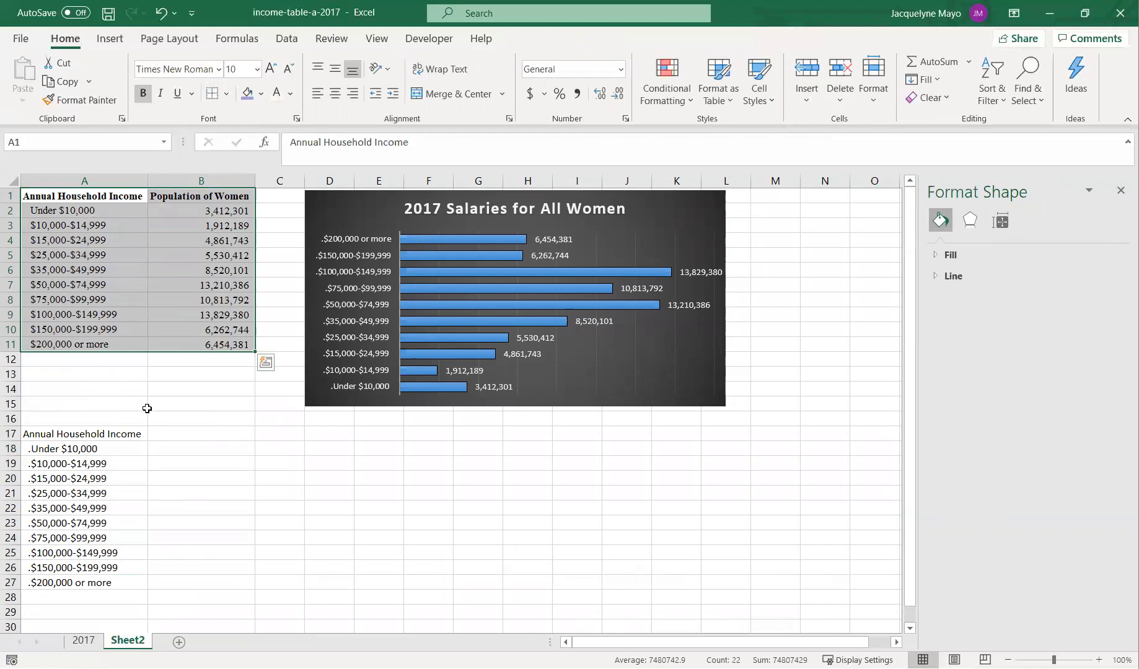
left_click_drag(146, 413, 198, 404)
mouse_move(36, 192)
left_mouse_down()
mouse_move(148, 198)
mouse_move(204, 298)
mouse_move(199, 342)
left_mouse_up()
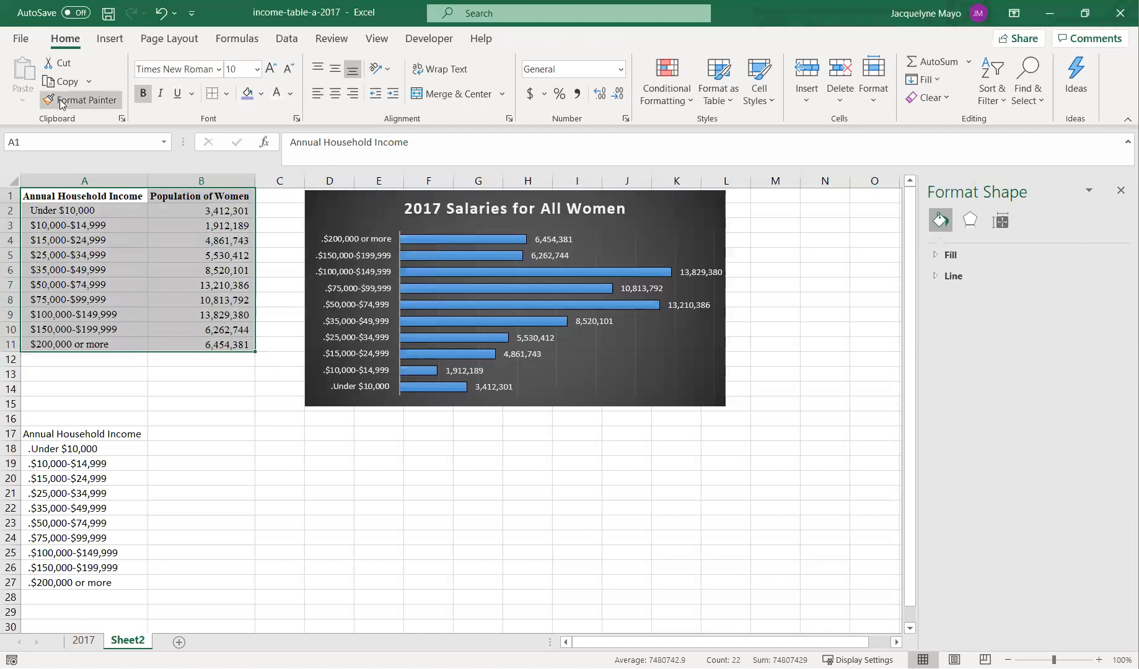
left_click(62, 102)
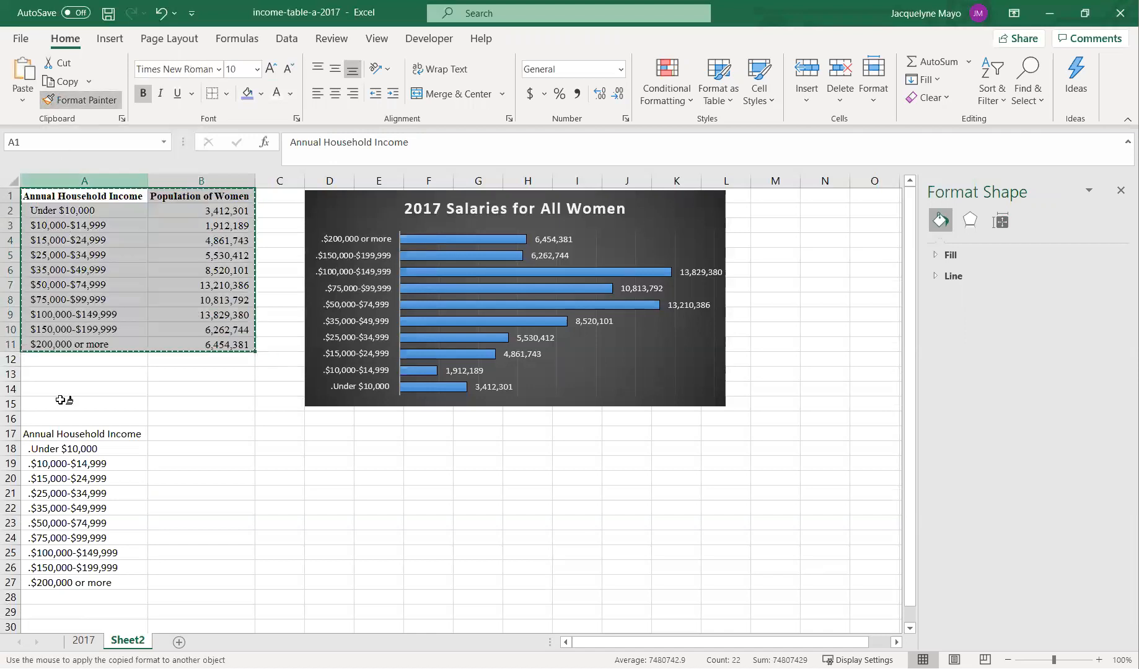
left_click(65, 432)
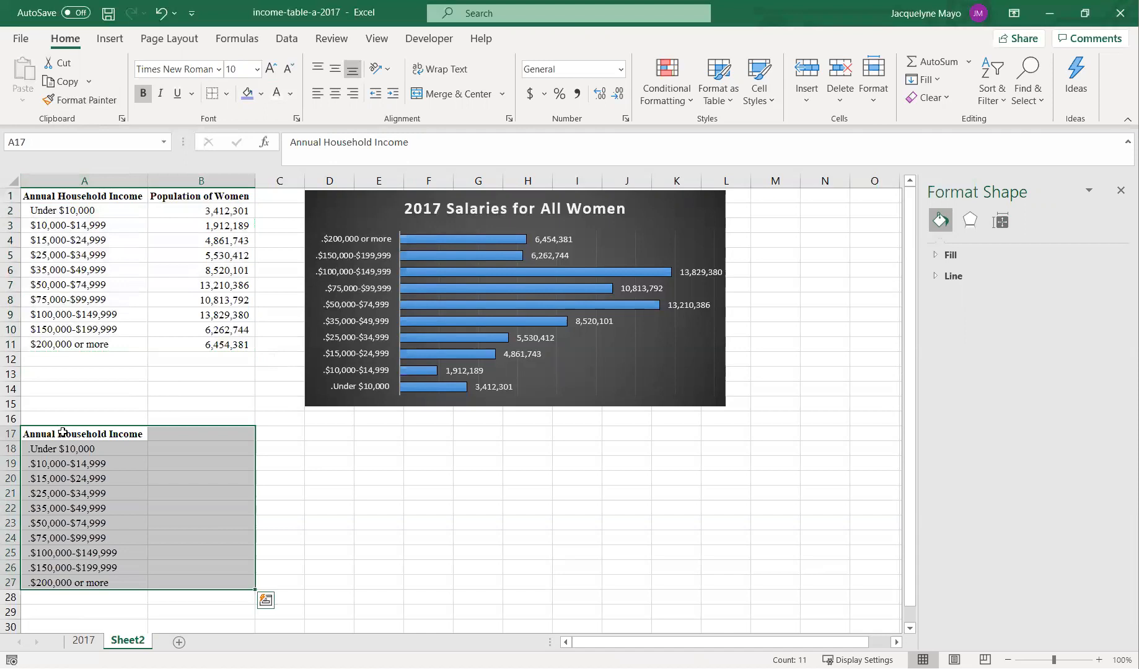
- Copy the "Population of Women" header from B1 into B17
left_click(165, 431)
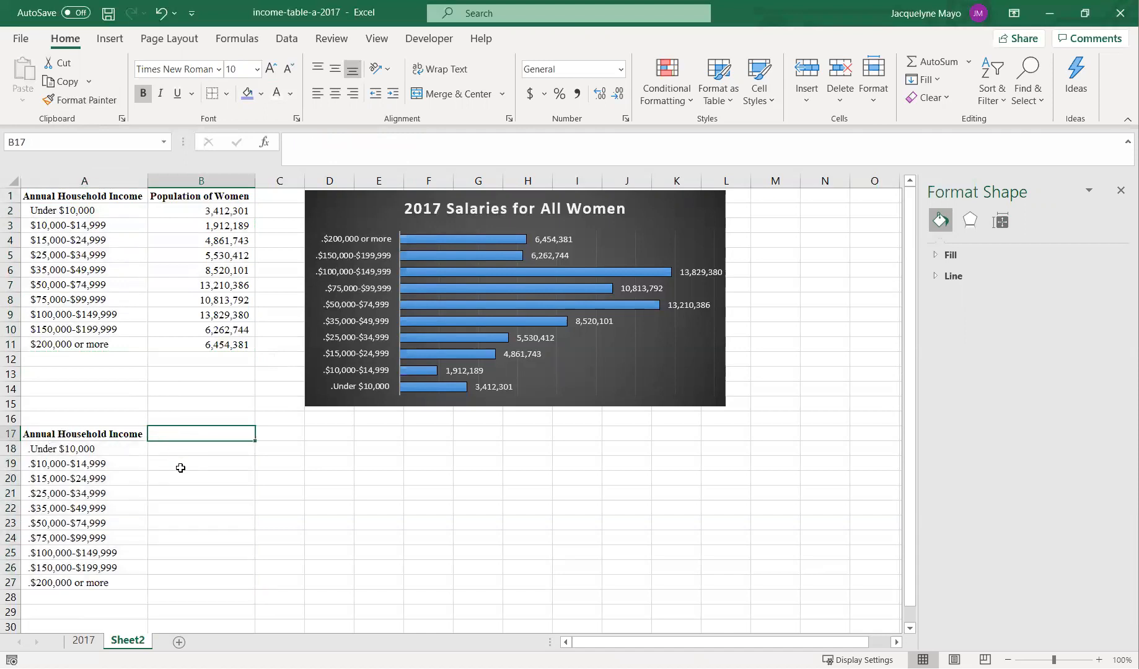
left_click(241, 195)
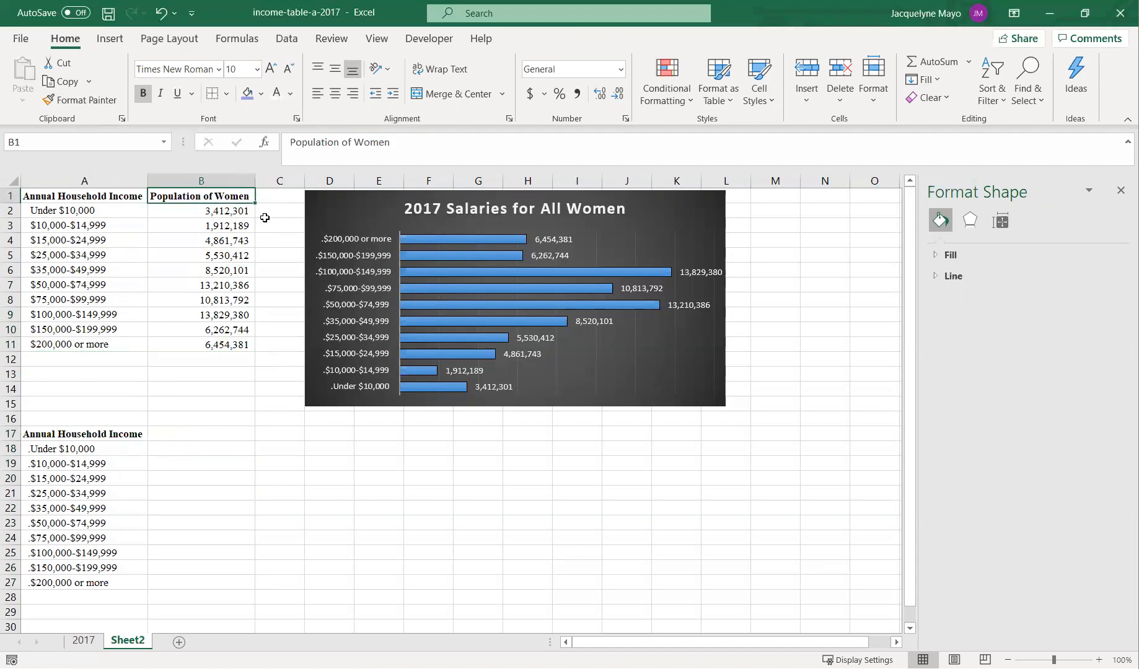
key("ctrl+c")
left_click(228, 434)
key("Return")
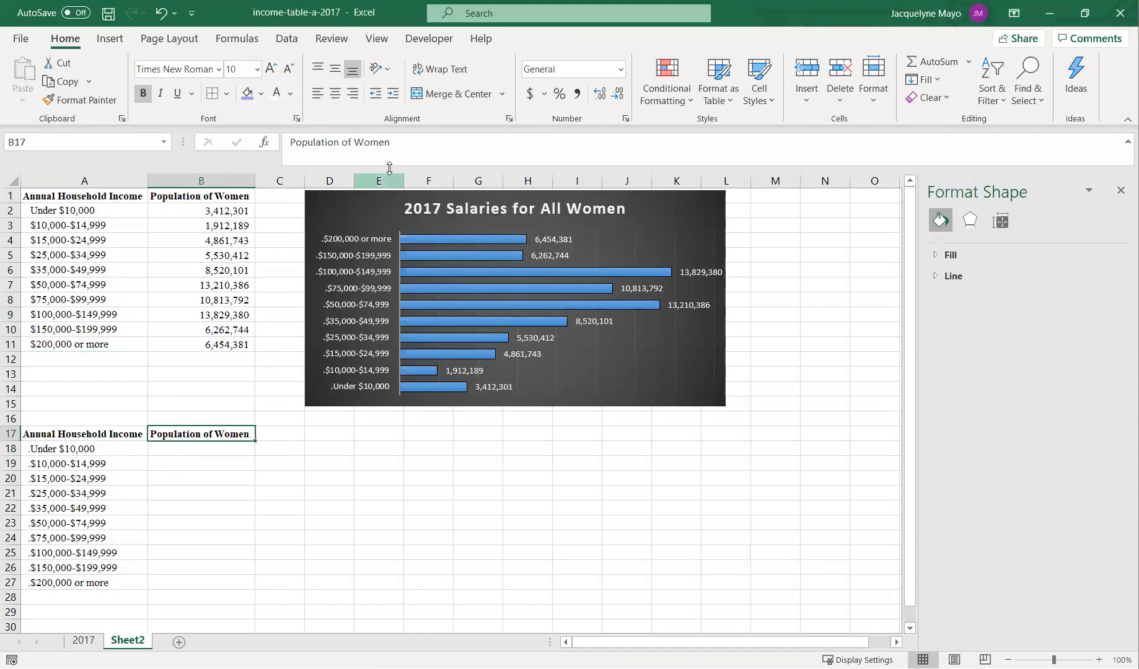
- Extend the B17 header to read "Population of Women after Childbirth last year"
left_click(409, 148)
type("after Childre")
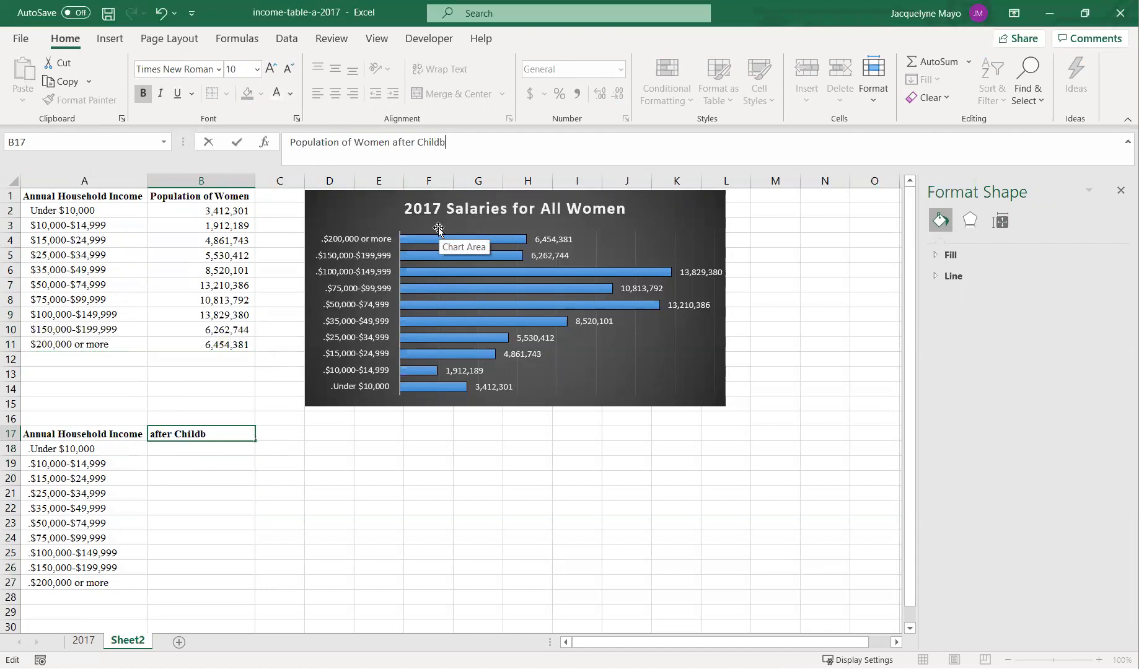
type("rth last year")
key("Return")
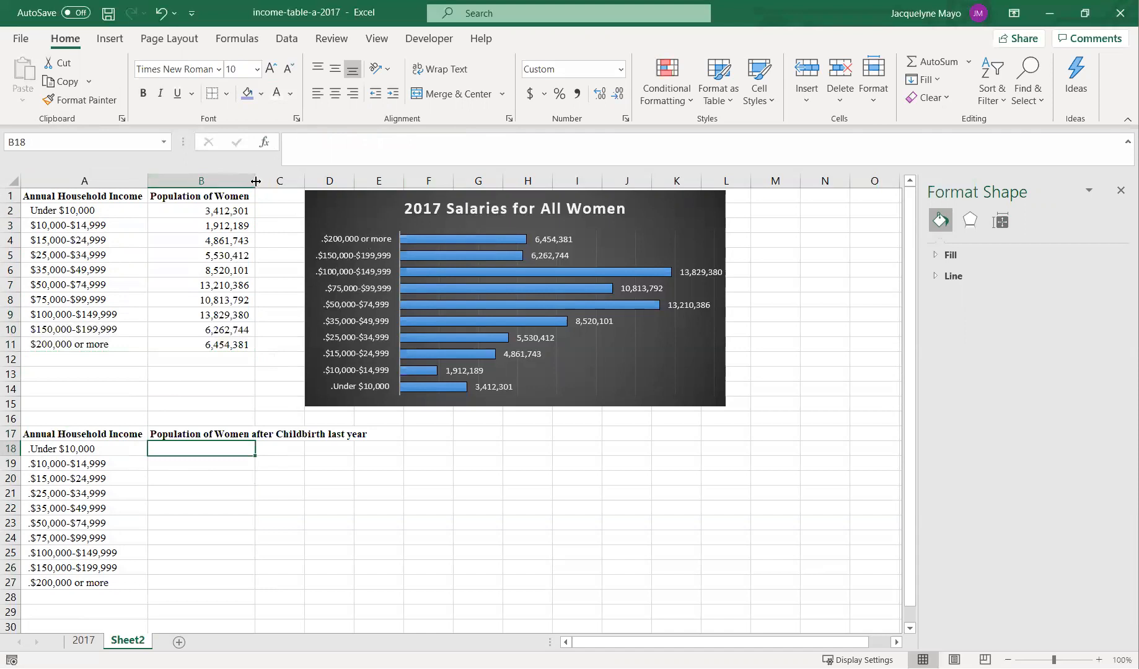
left_click_drag(256, 181, 375, 322)
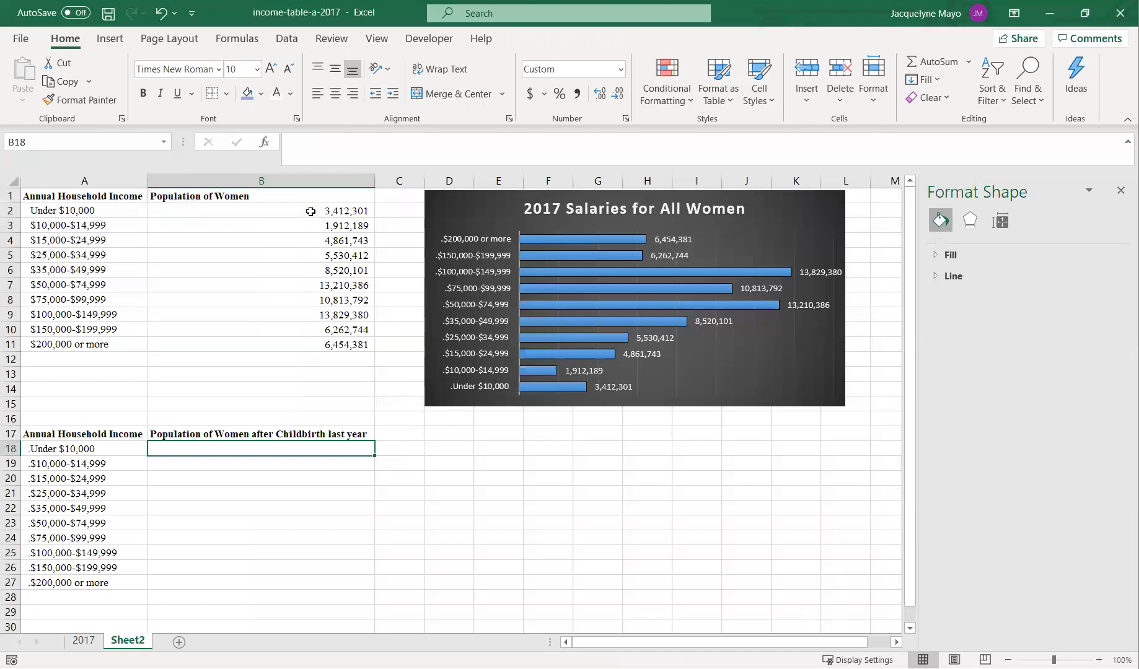
scroll(394, 531, "down", 1)
scroll(351, 460, "up", 1)
- Make row 17 taller and wrap the header text in B17
left_click(226, 433)
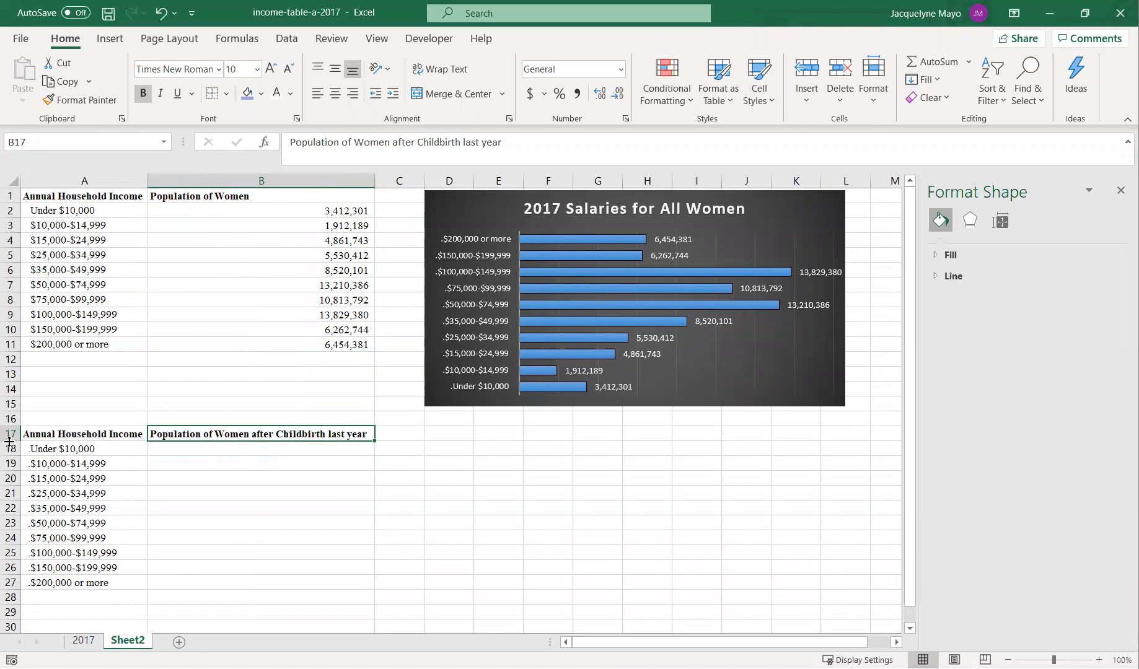
mouse_move(9, 440)
left_mouse_down()
mouse_move(12, 452)
mouse_move(18, 424)
mouse_move(18, 466)
mouse_move(17, 446)
left_mouse_up()
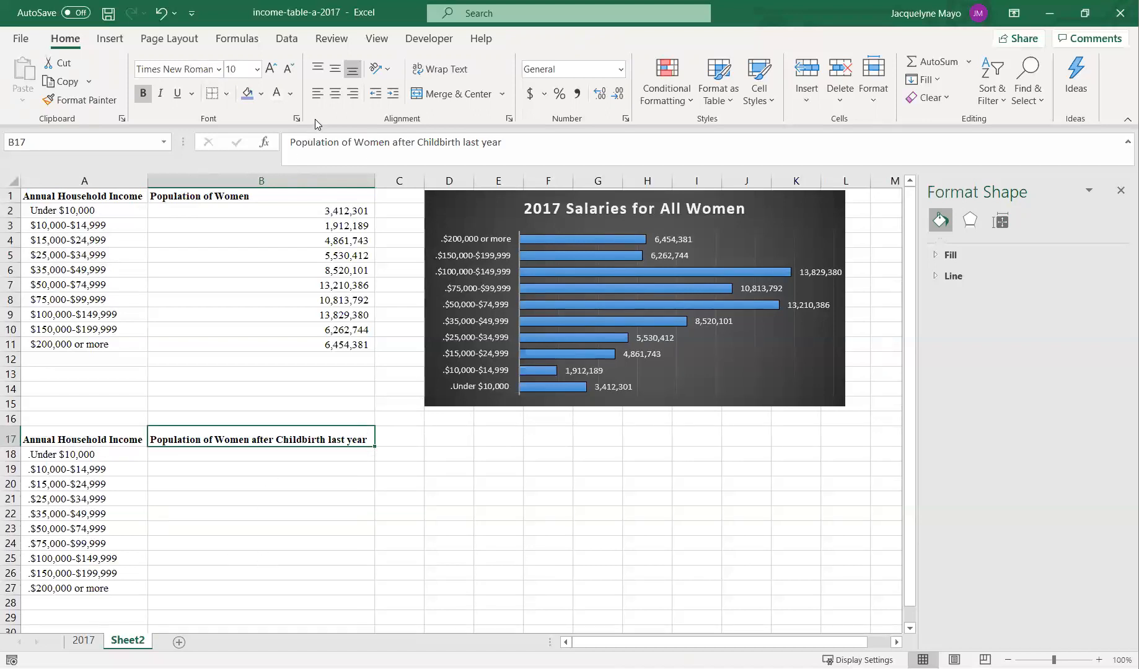
left_click(435, 75)
- Narrow column B to about its original width and heighten row 17 to fit the wrapped header
left_click_drag(374, 182, 264, 184)
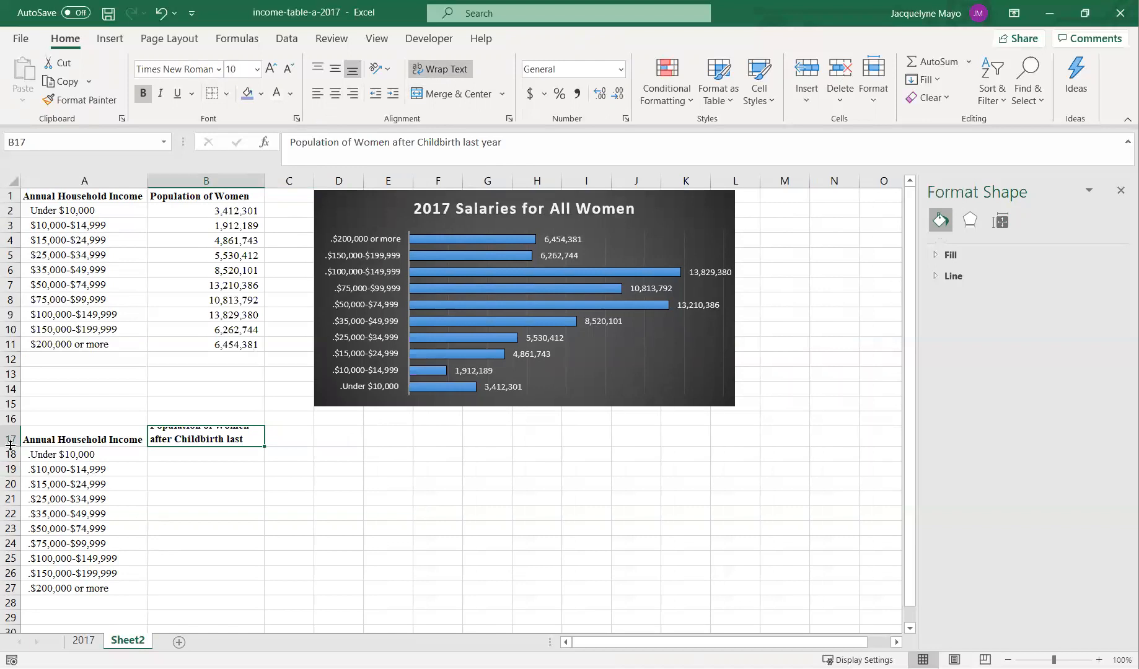
left_click_drag(11, 445, 10, 456)
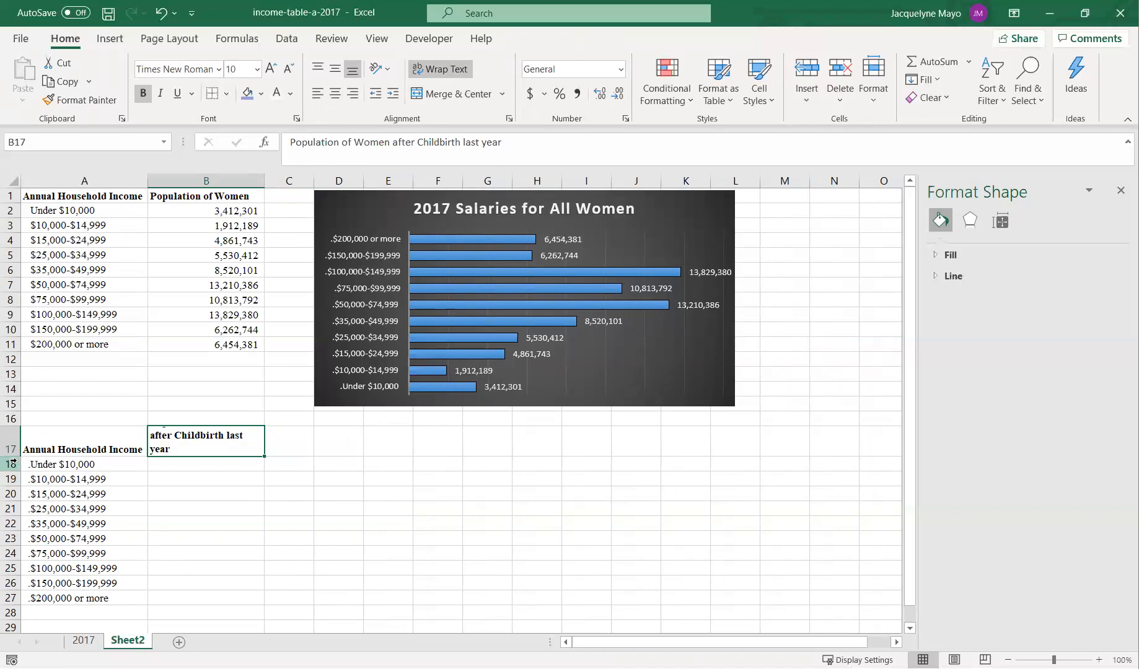
left_click_drag(14, 457, 18, 472)
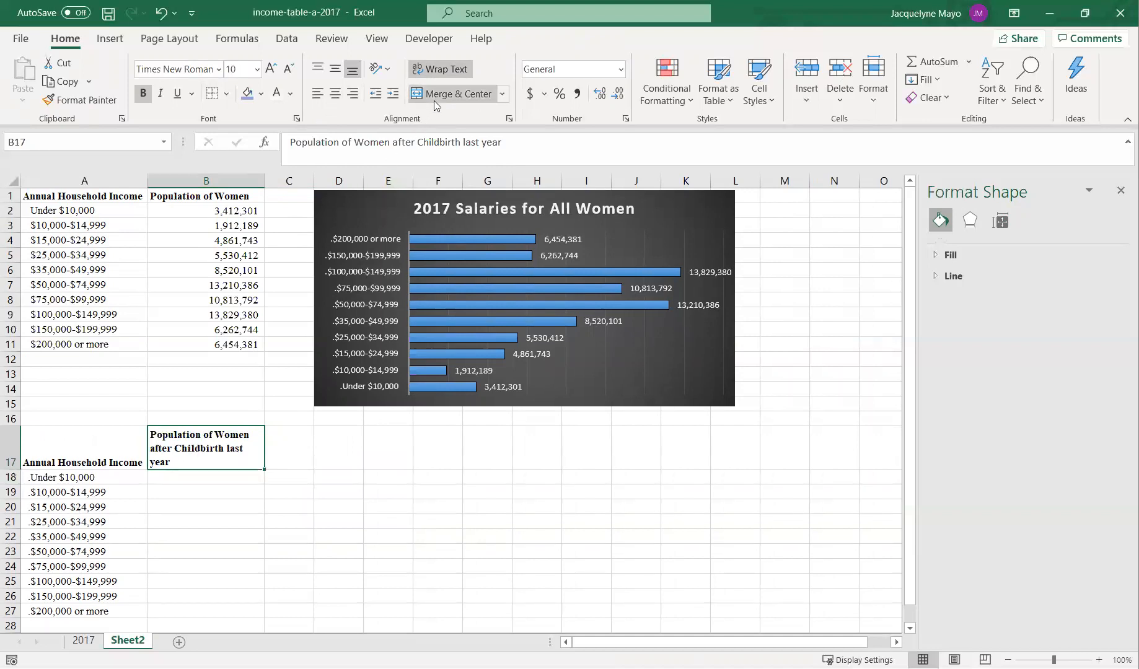
- Center-align the B17 header text
left_click(334, 94)
left_click(319, 544)
scroll(319, 544, "down", 1)
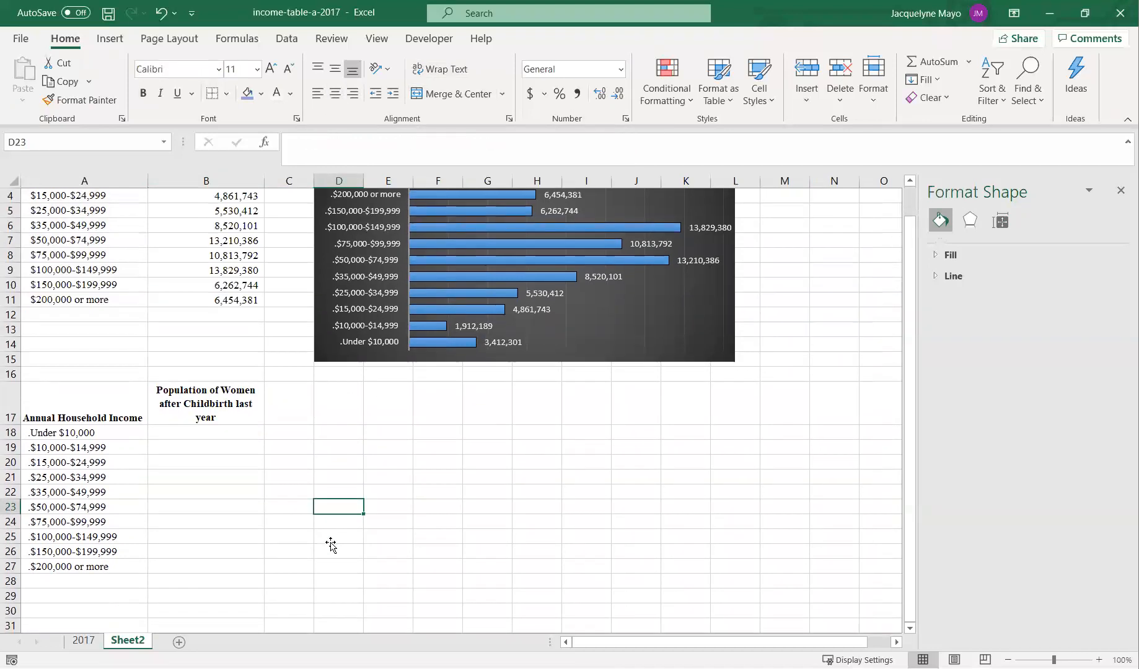
scroll(320, 543, "up", 1)
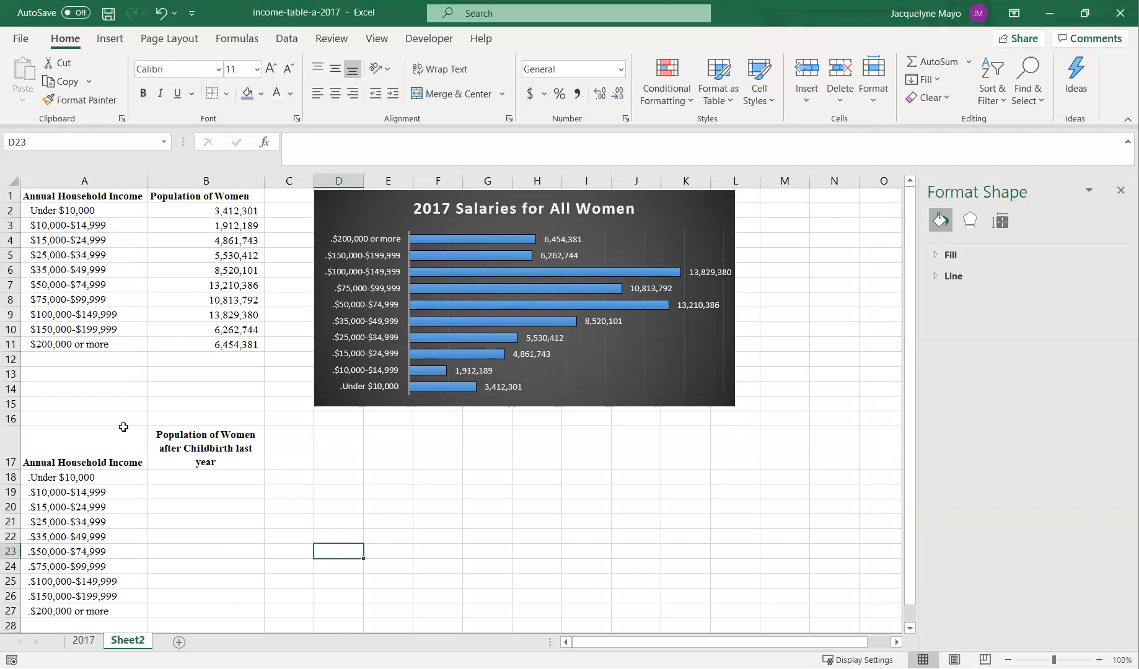
- Copy the All Women totals F11:F20 from the 2017 sheet and paste them into B18:B27 on Sheet2
left_click(81, 645)
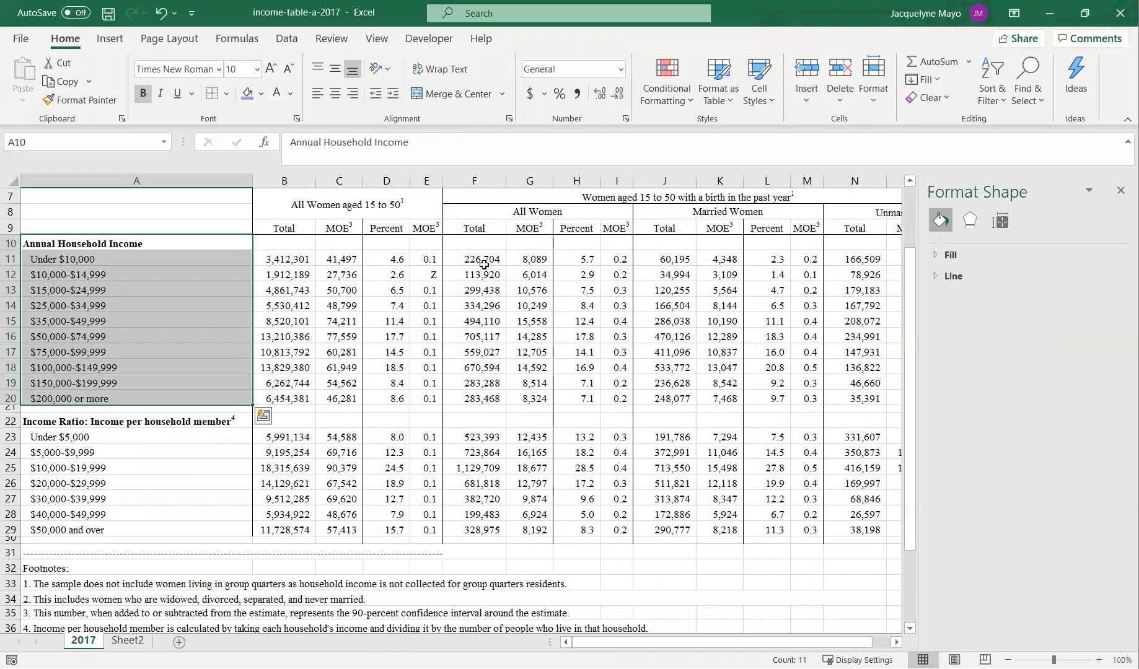
left_click_drag(466, 258, 483, 398)
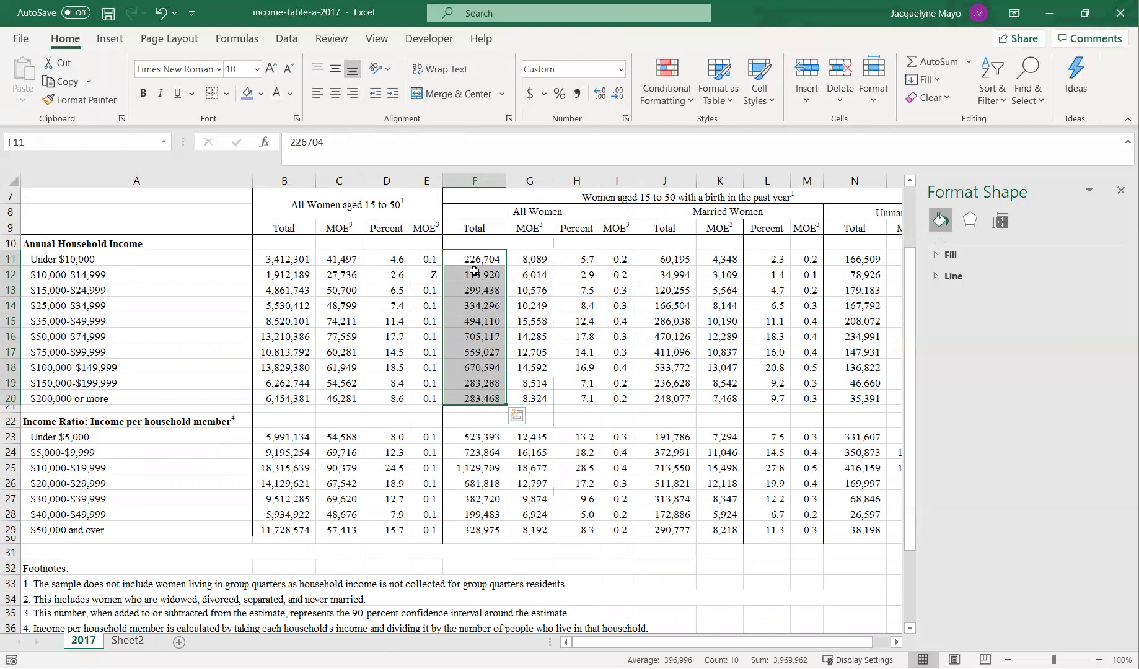
key("ctrl+c")
left_click(127, 640)
left_click(197, 482)
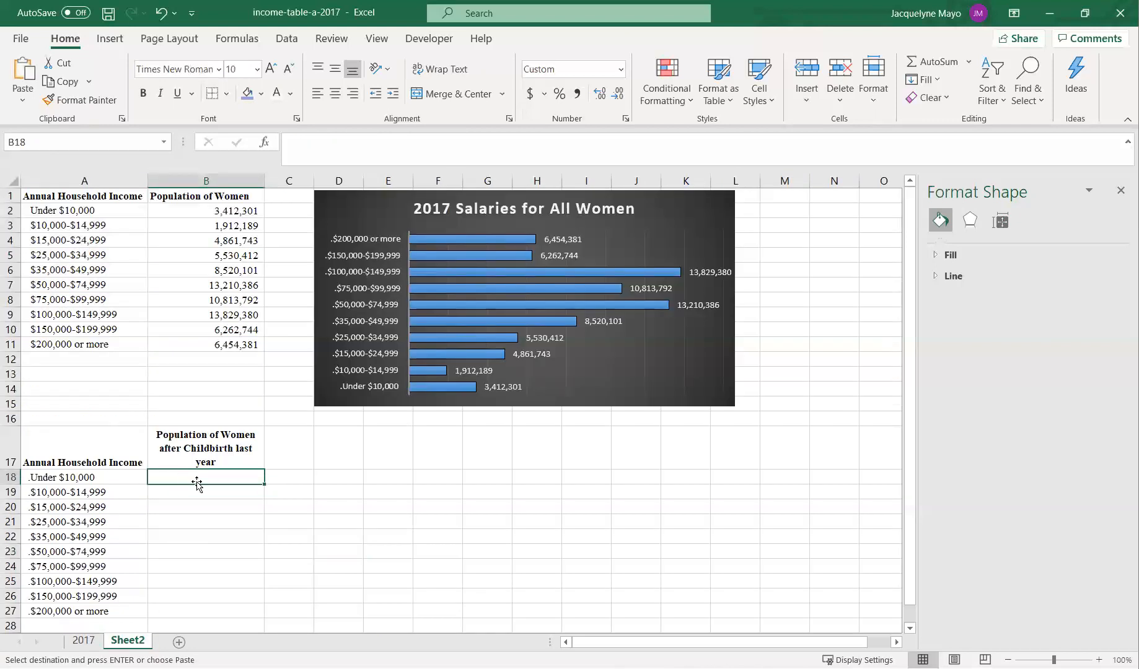
key("Return")
scroll(164, 531, "down", 2)
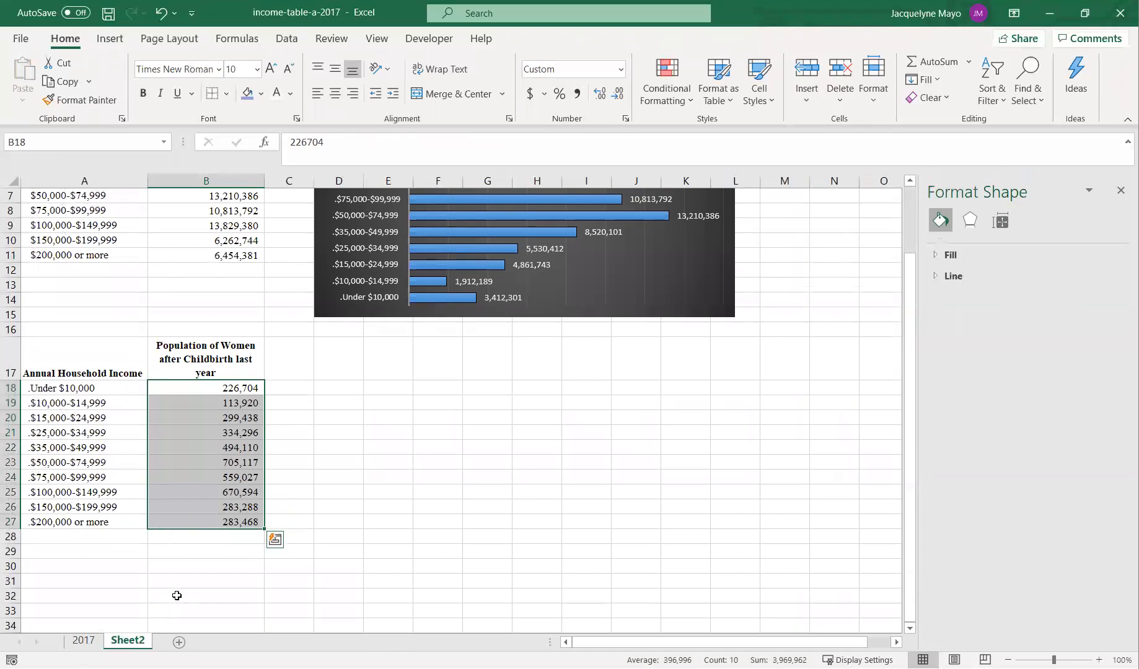
- Insert a recommended clustered bar chart from the income categories and childbirth population data in A17:B27
left_click_drag(114, 387, 223, 520)
left_click_drag(105, 375, 191, 477)
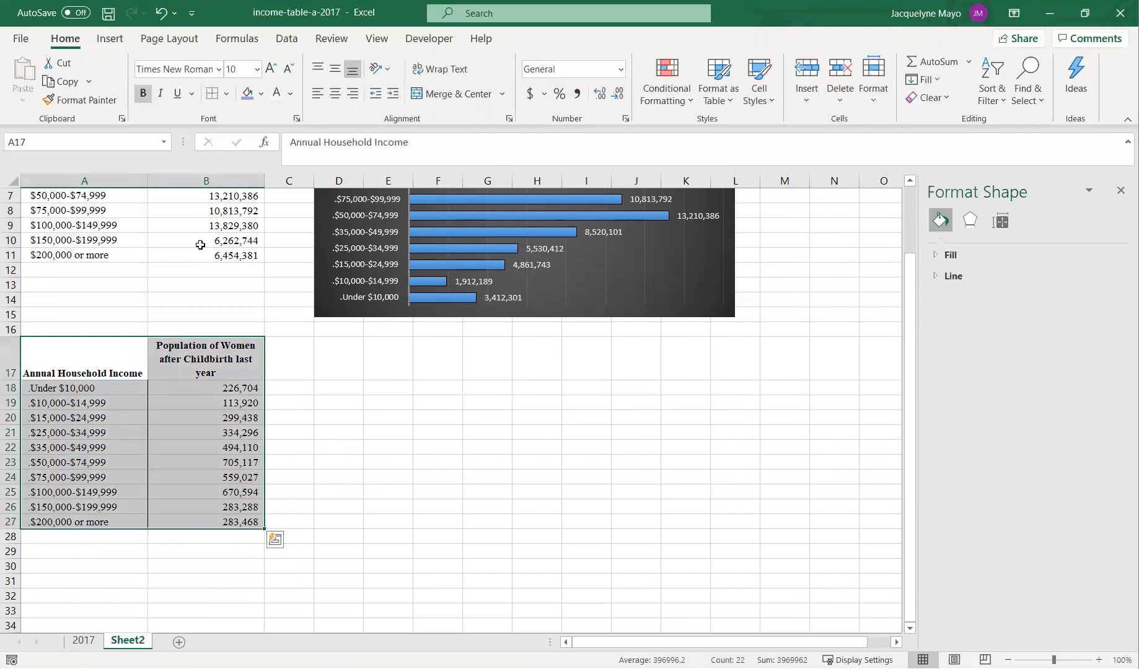
left_click(110, 38)
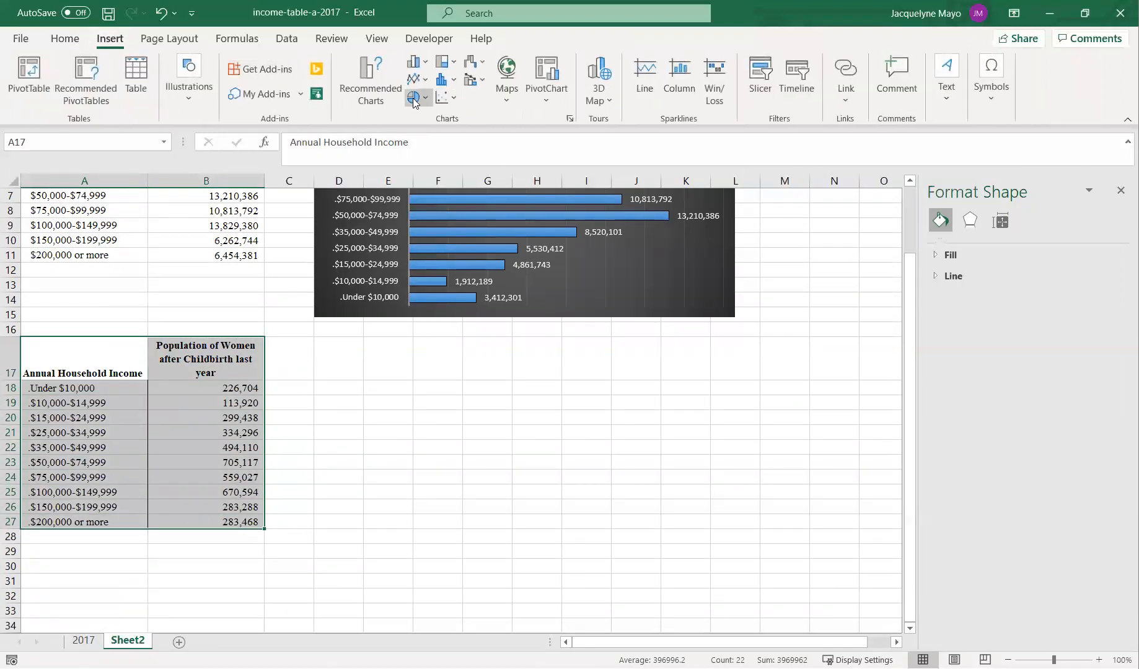
left_click(353, 99)
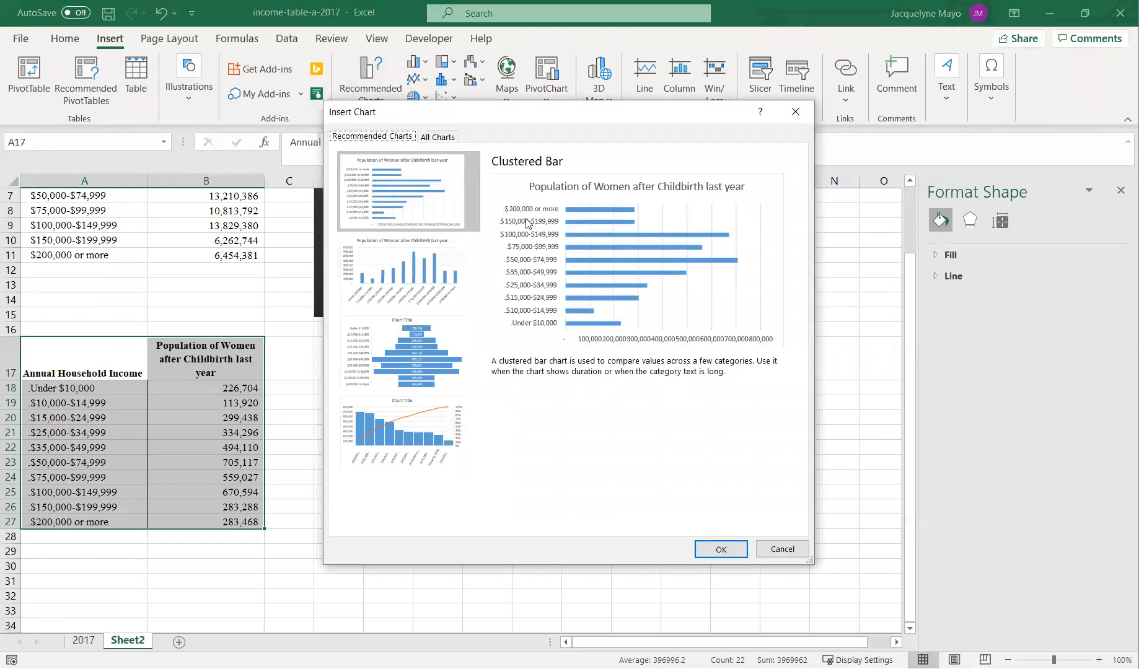
left_click(389, 184)
left_click(720, 549)
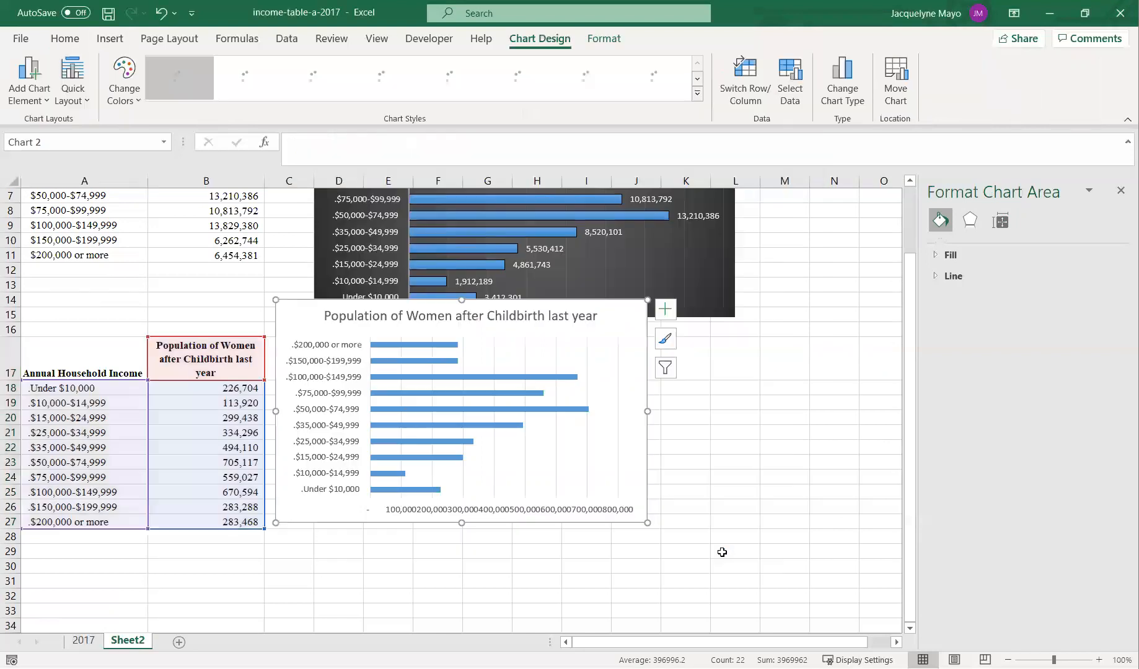
- Place the new chart beneath the first chart, widen it, and apply the same dark chart style
left_click_drag(619, 320, 644, 335)
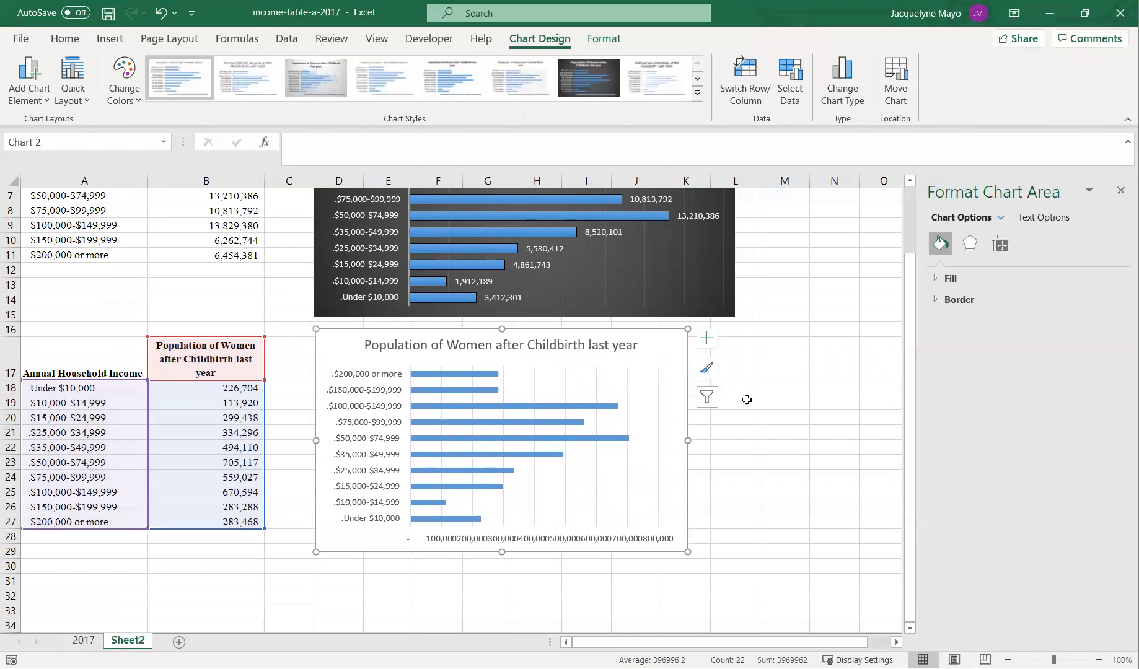
left_click_drag(687, 440, 737, 441)
left_click(582, 71)
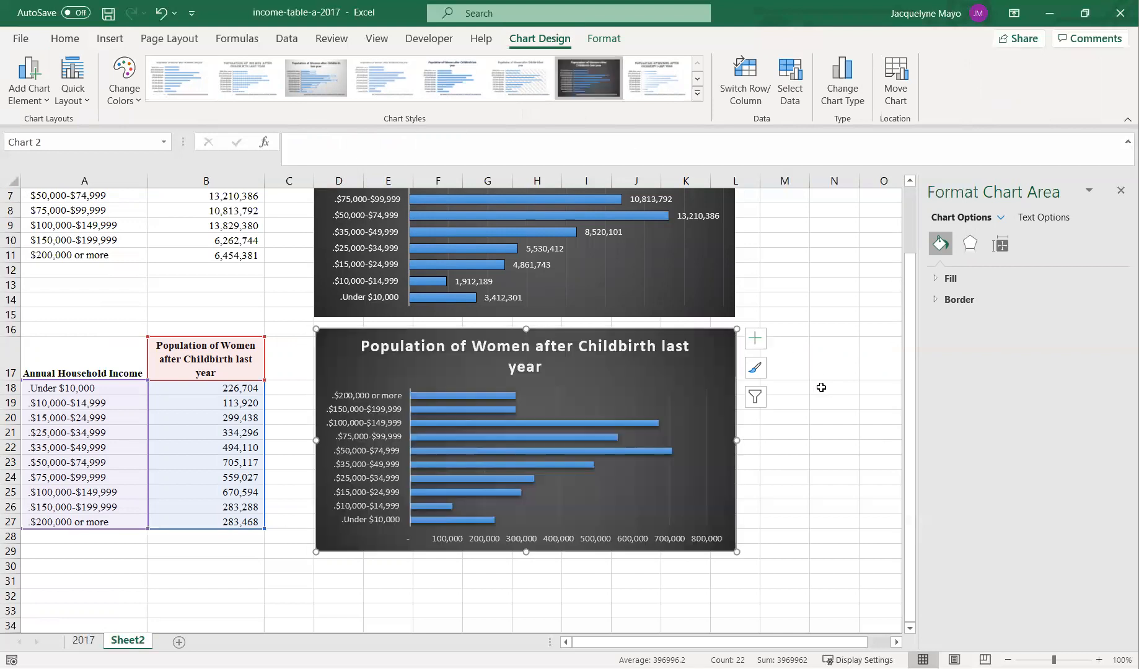
- Delete the horizontal value axis from the childbirth chart
scroll(826, 381, "down", 1)
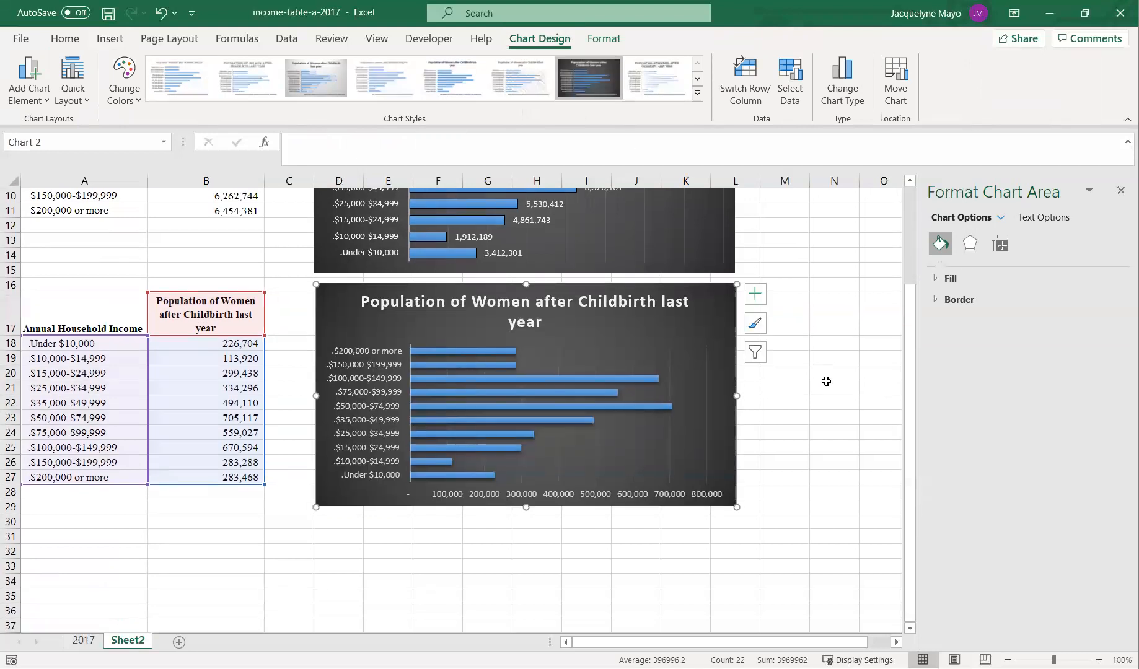
left_click(836, 242)
left_click(605, 495)
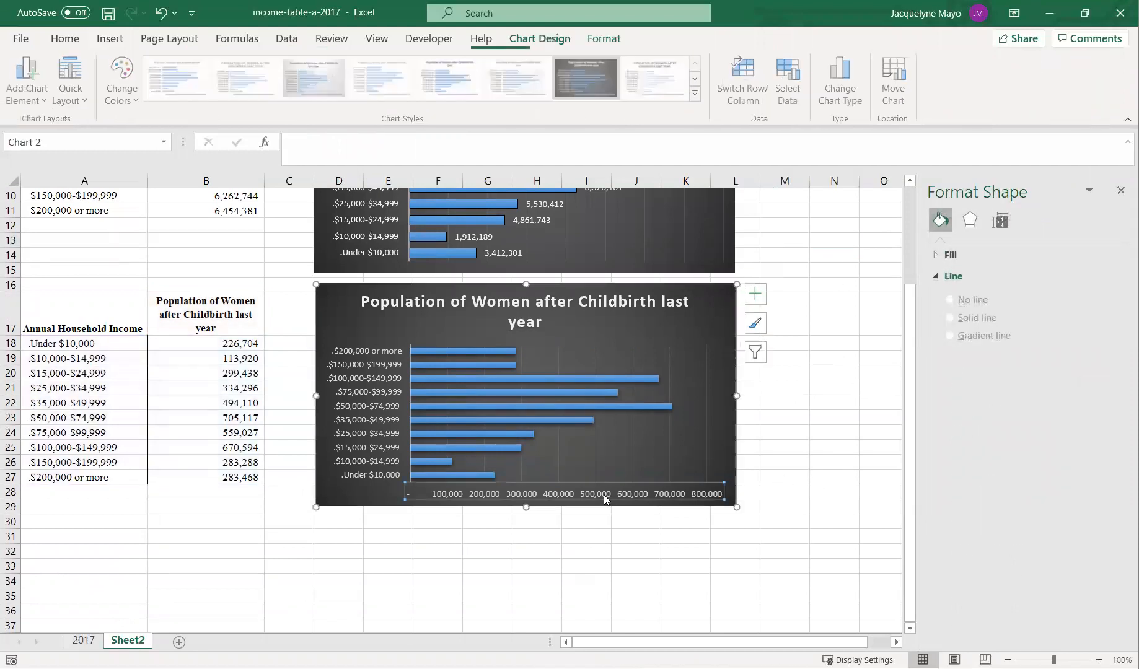
key("Delete")
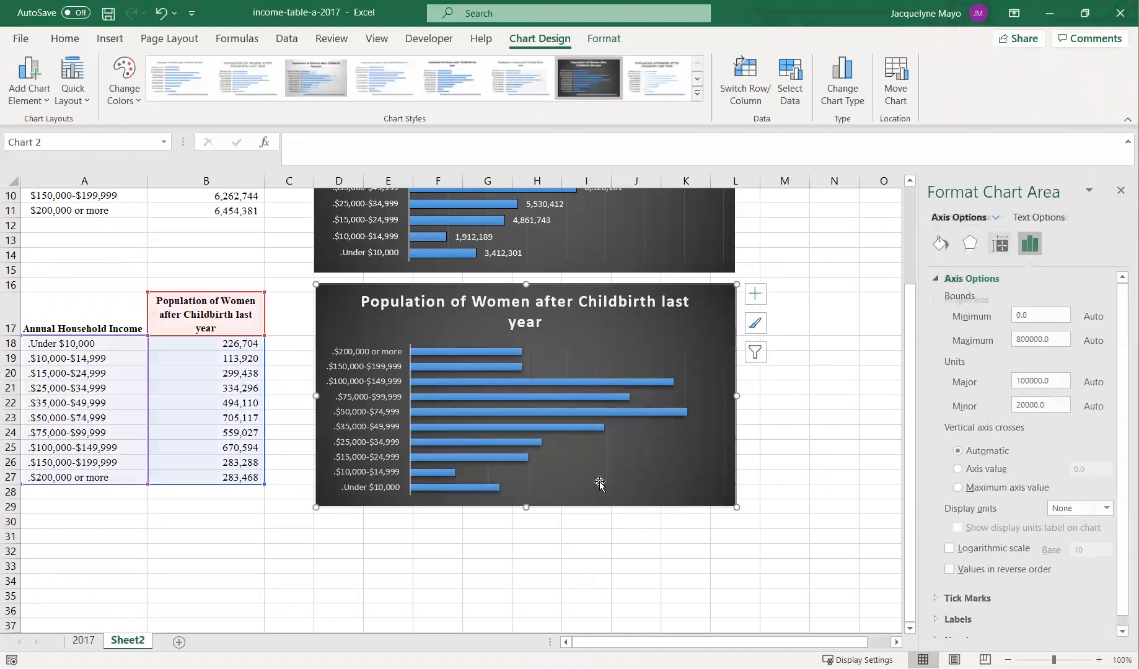
- Add data labels to the bars of the childbirth chart
left_click(492, 351)
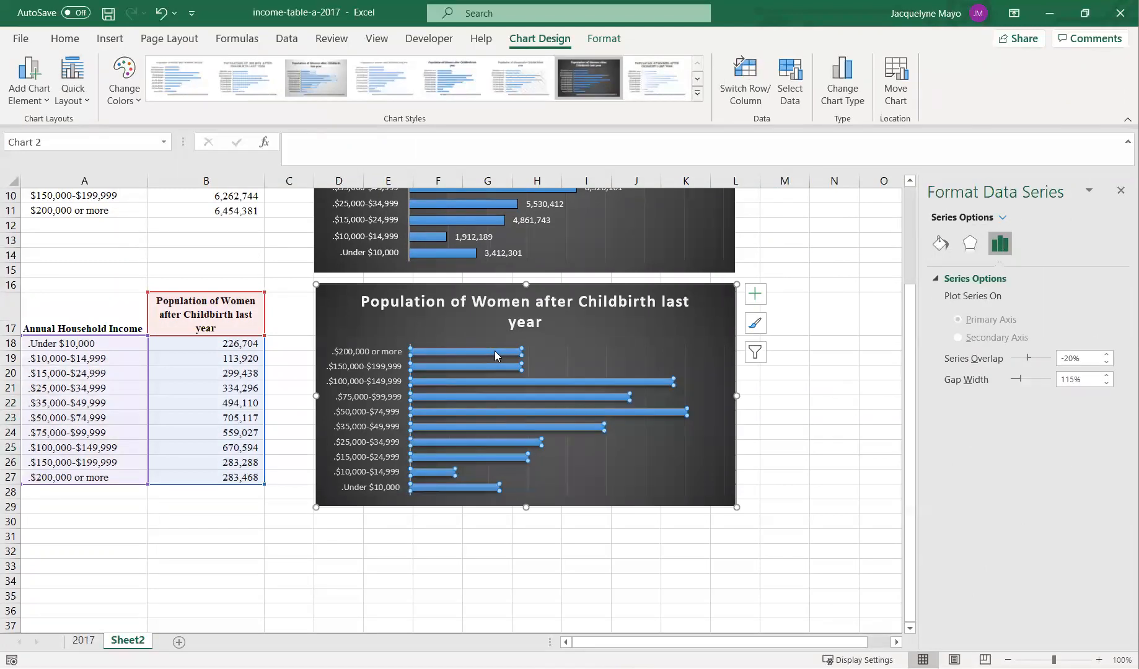
right_click(475, 354)
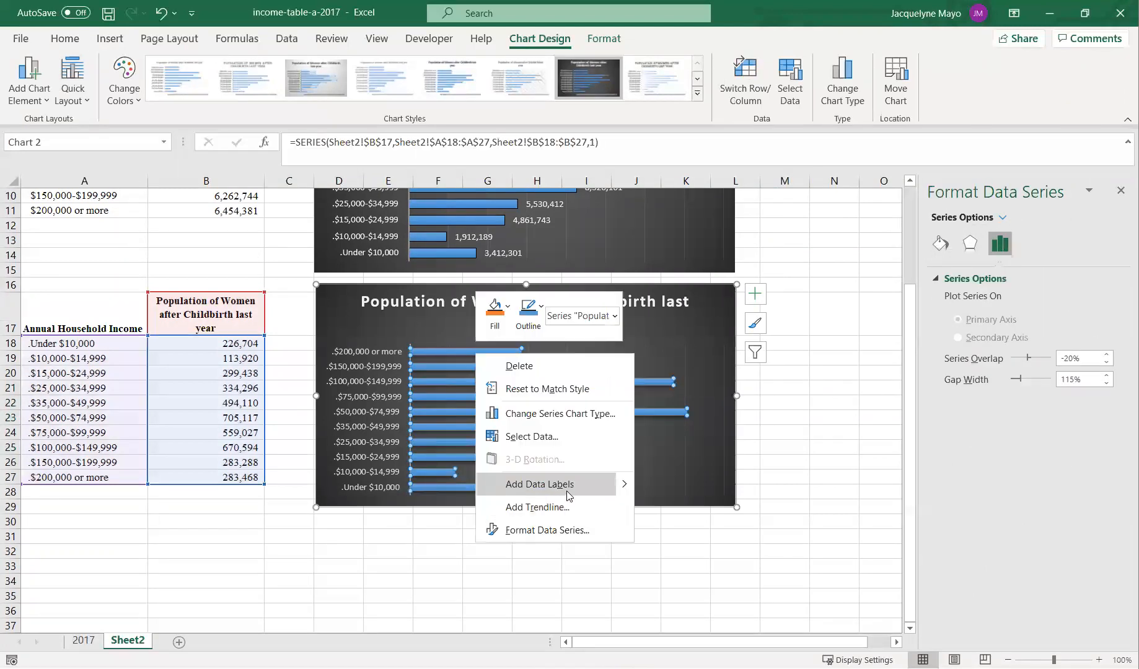
left_click(568, 494)
left_click(756, 505)
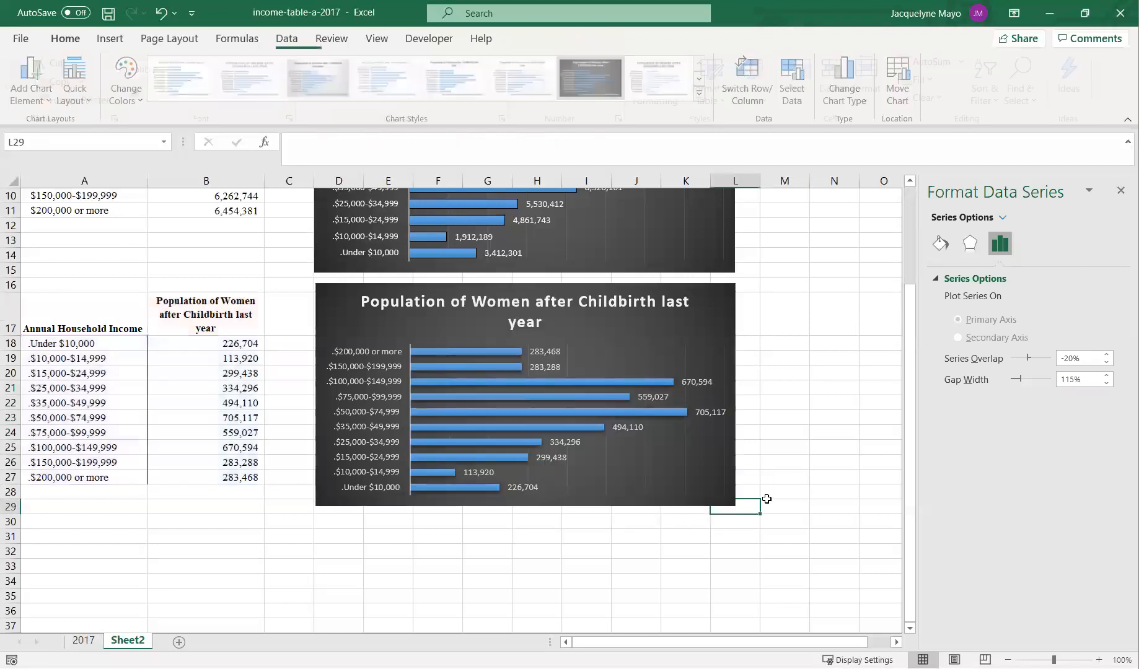
- Inspect the data series and individual bars of both charts
scroll(767, 499, "up", 3)
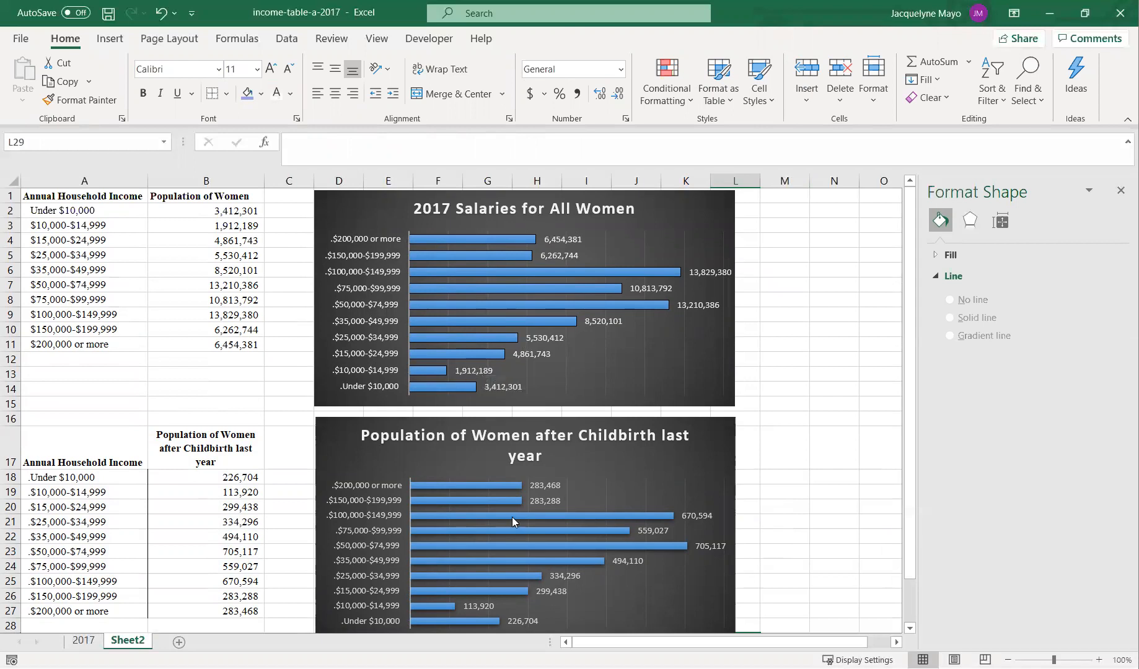
left_click(642, 522)
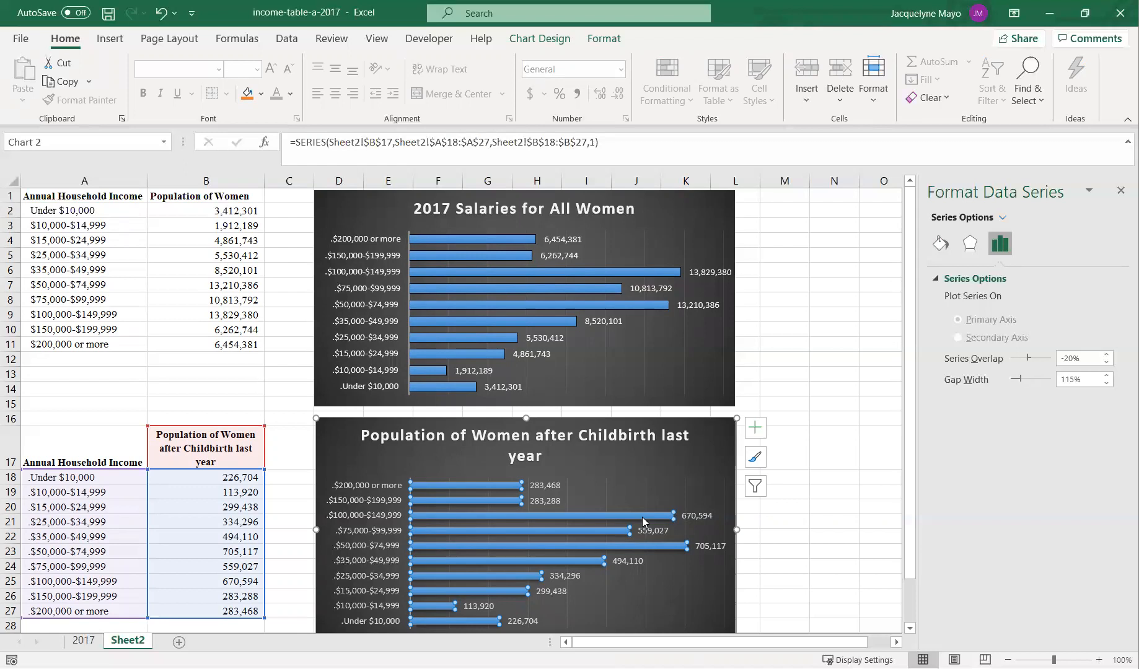
left_click(641, 548)
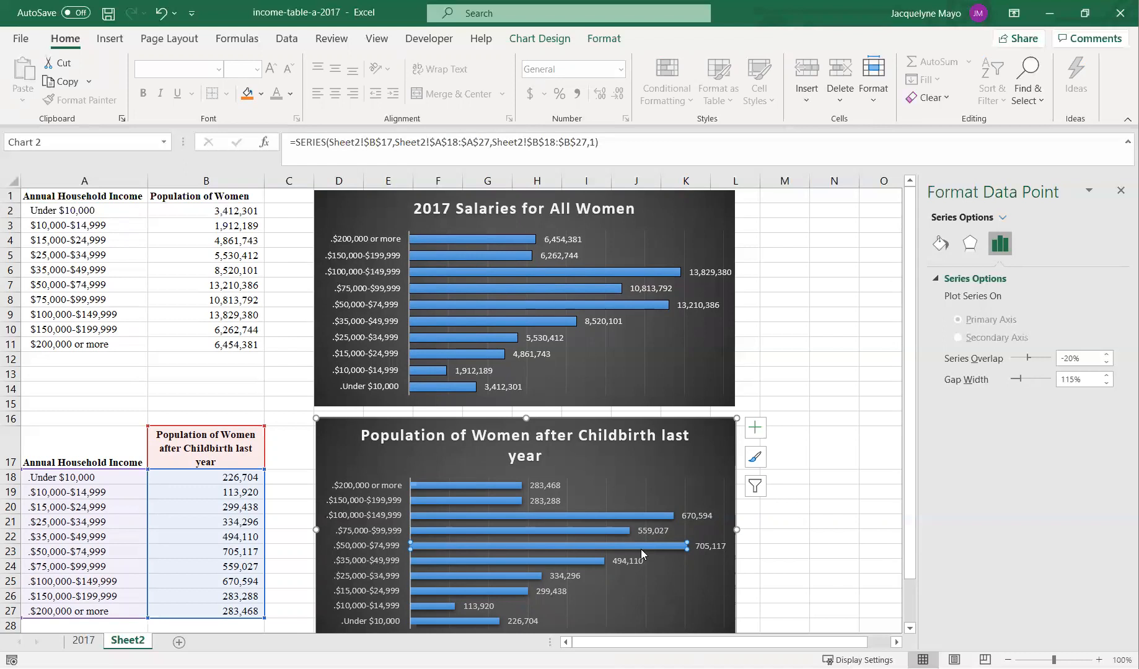
left_click(655, 271)
left_click(676, 547)
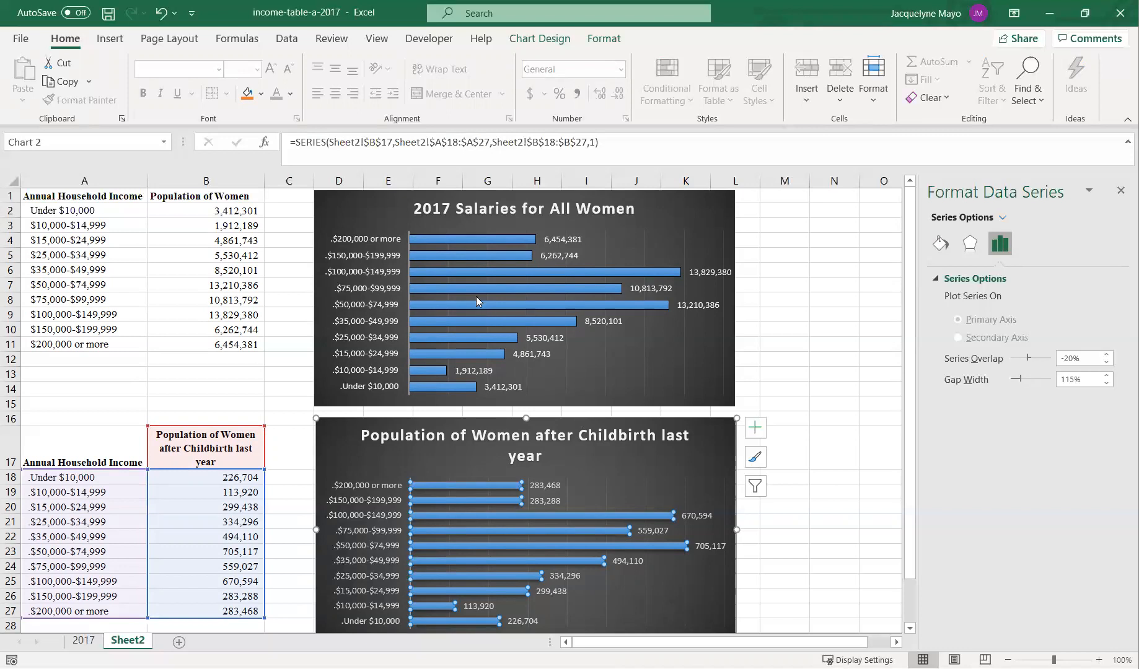
mouse_move(447, 276)
scroll(635, 502, "down", 3)
left_click(586, 546)
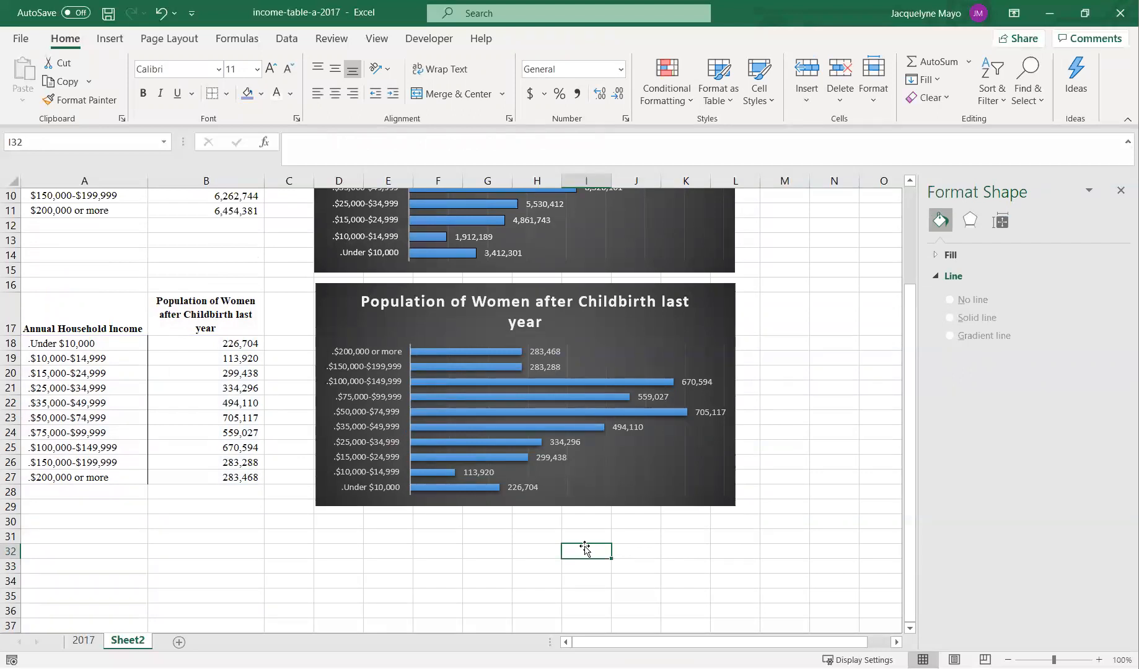
- Nudge the childbirth chart slightly upward, closer to the first chart
left_click(700, 297)
left_click_drag(700, 295, 701, 286)
left_click(532, 561)
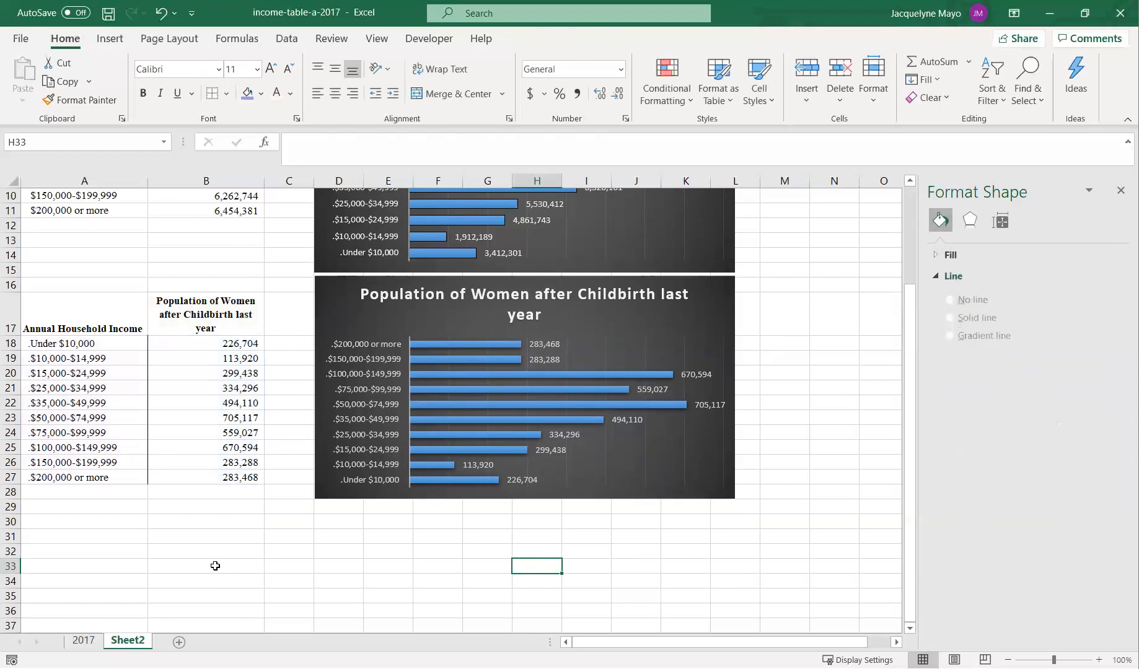
- Copy the Annual Household Income categories A10:A20 from the 2017 sheet and paste them at A30 on Sheet2
left_click(83, 640)
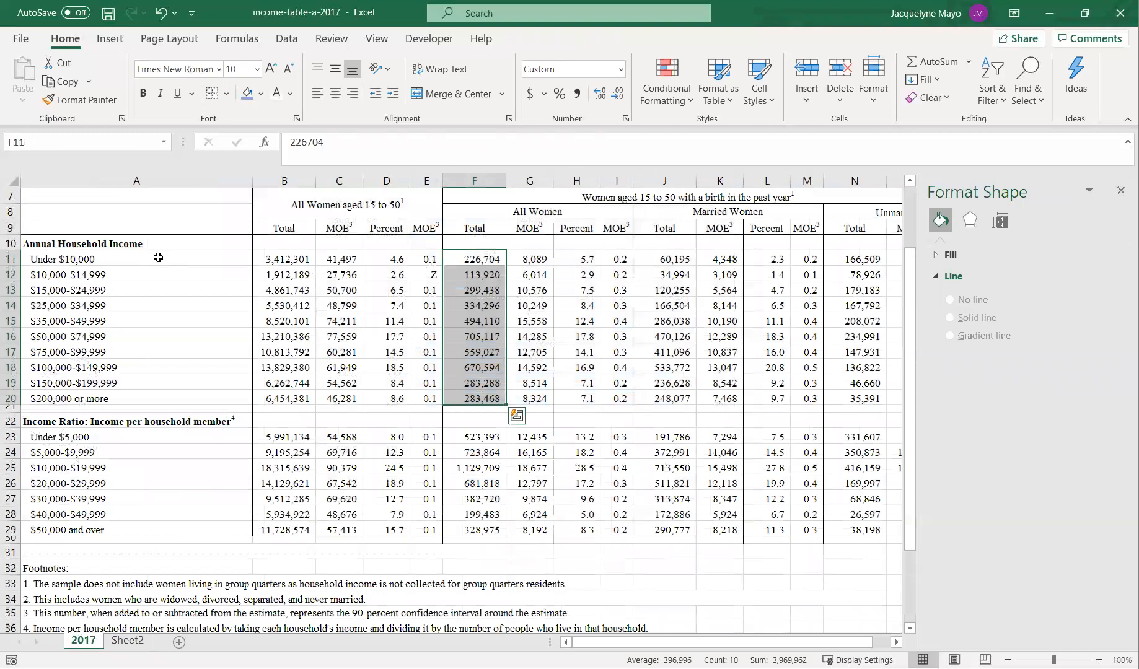
left_click_drag(160, 244, 174, 401)
right_click(182, 366)
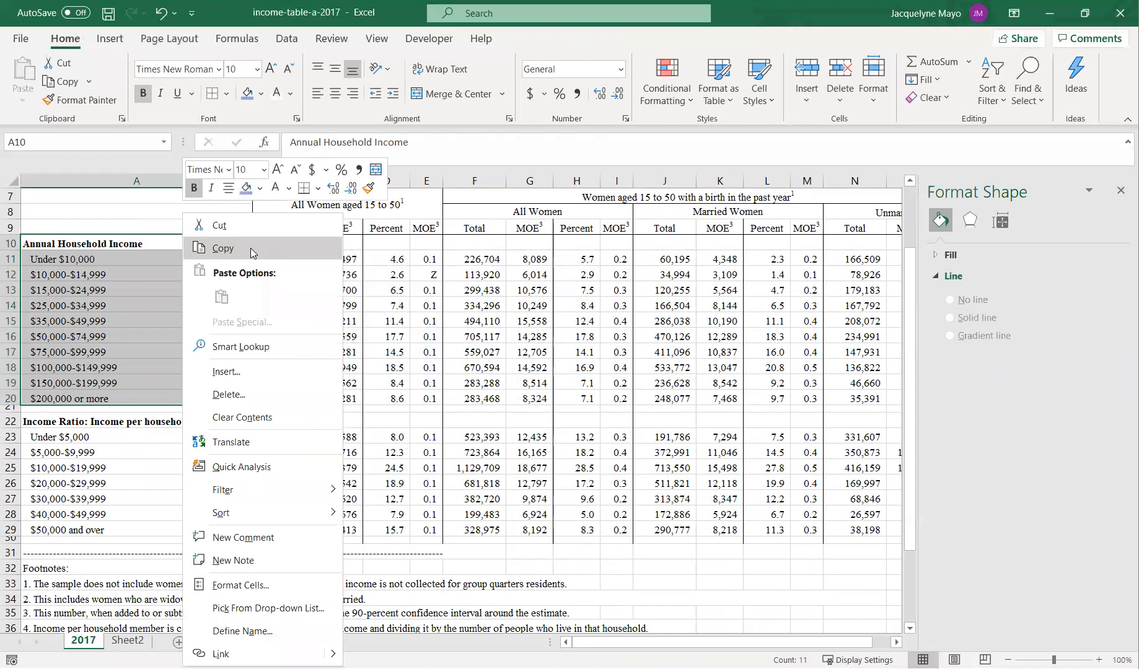
left_click(224, 208)
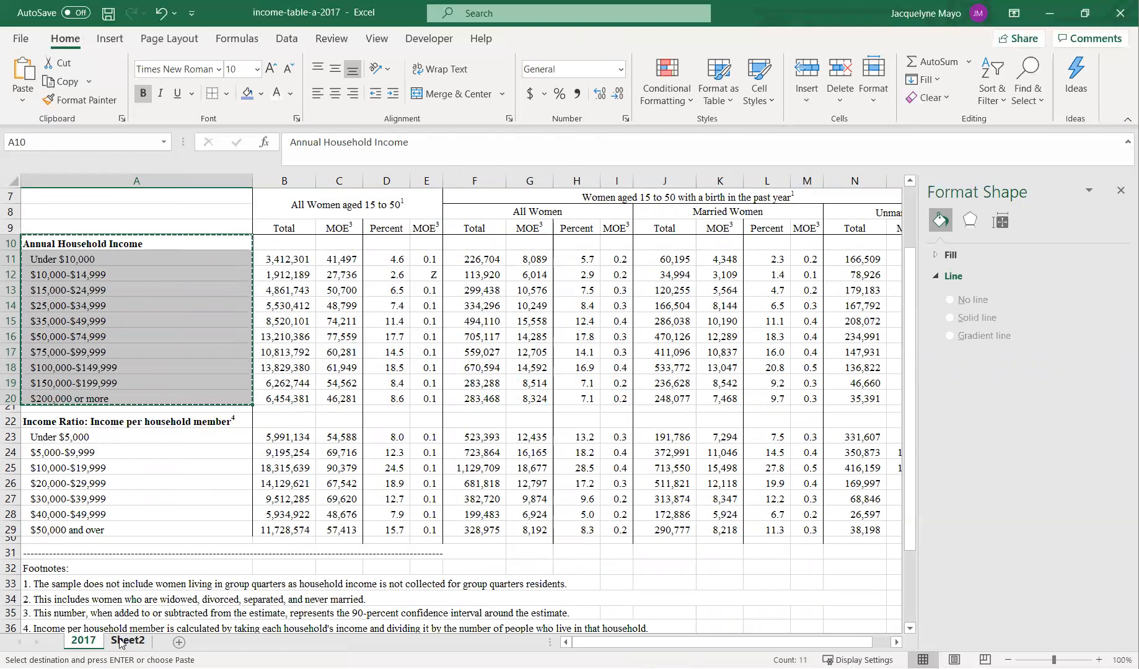
left_click(120, 642)
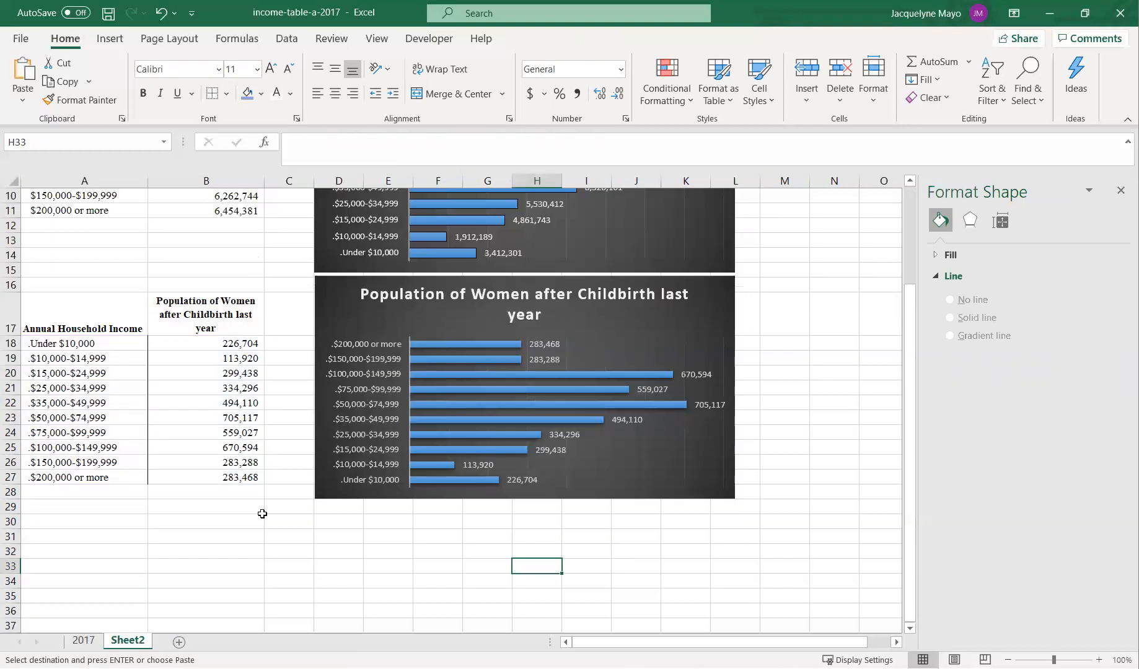
left_click(67, 525)
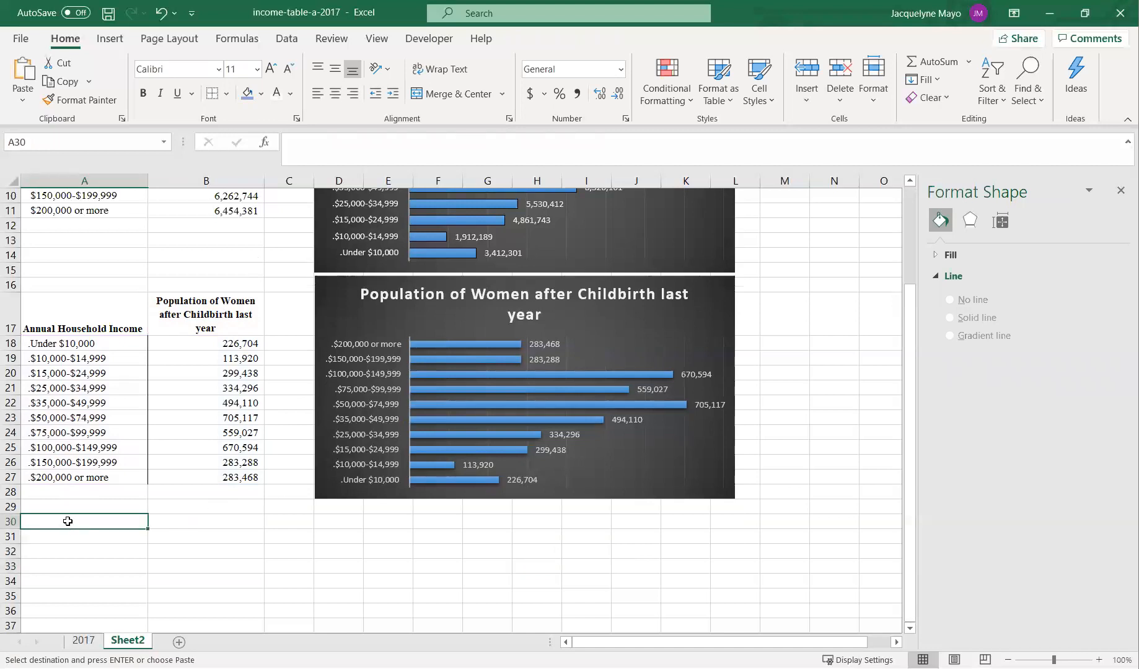
right_click(68, 521)
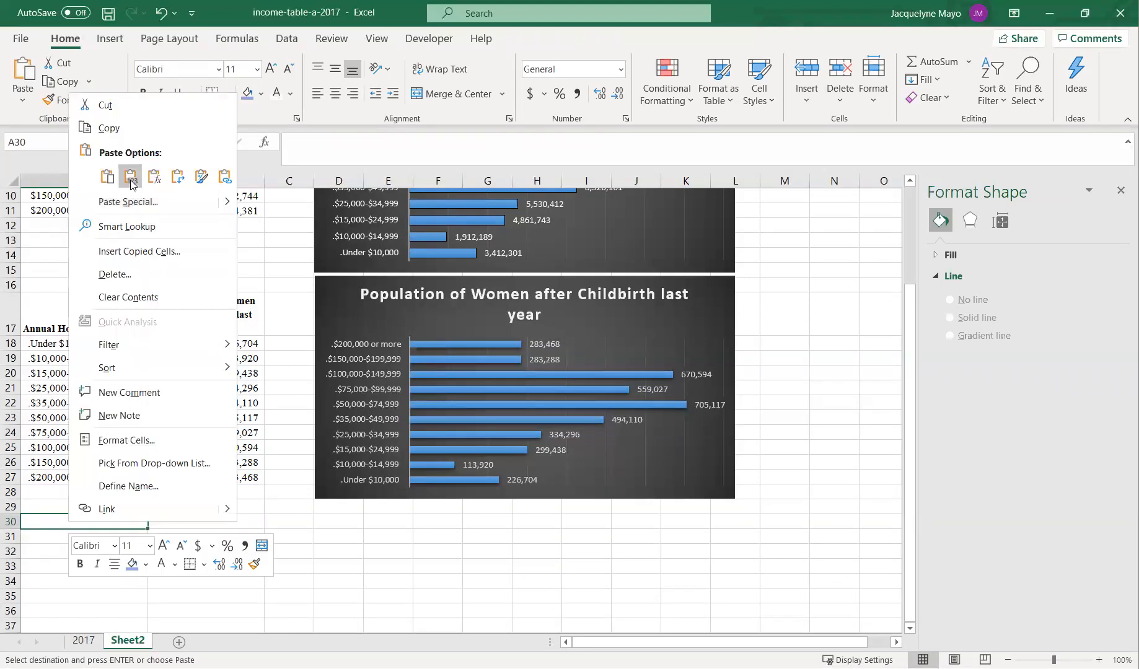
left_click(131, 177)
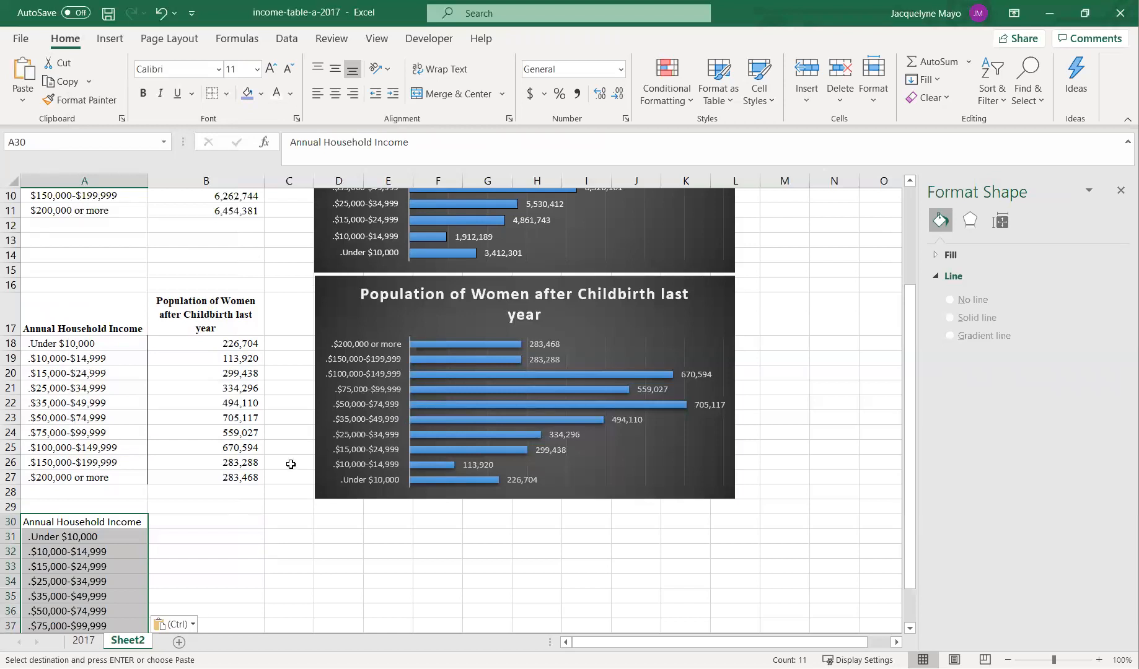
- Copy the Unmarried totals N11:N20 from the 2017 sheet and paste them into B31:B40 on Sheet2
scroll(273, 490, "down", 4)
scroll(271, 493, "up", 2)
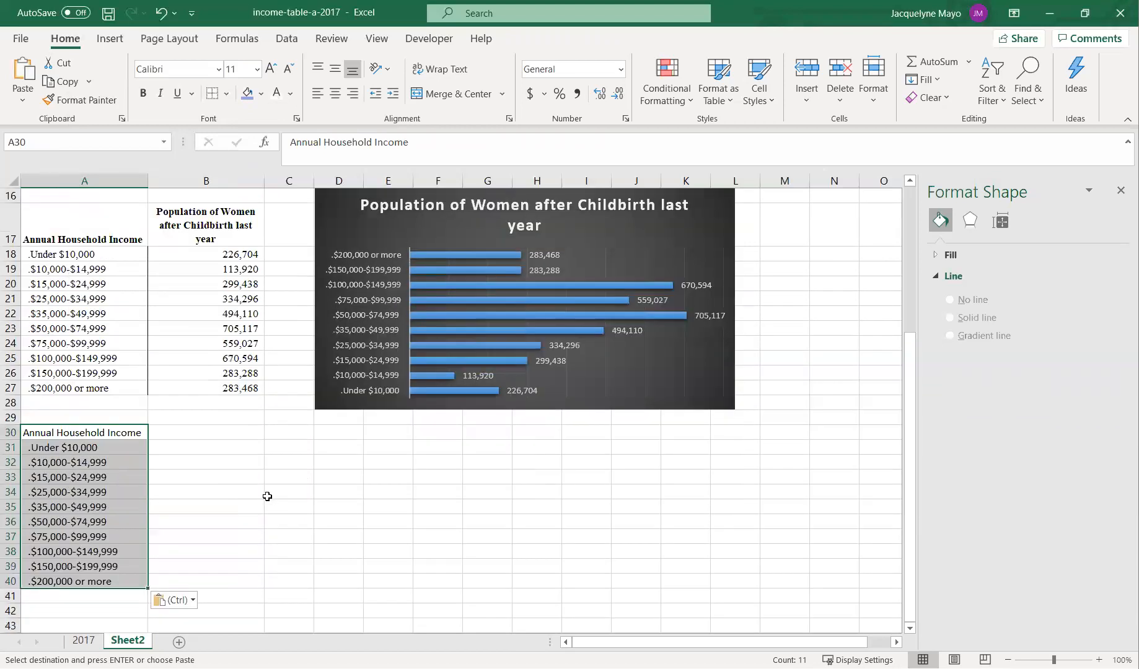
left_click(84, 641)
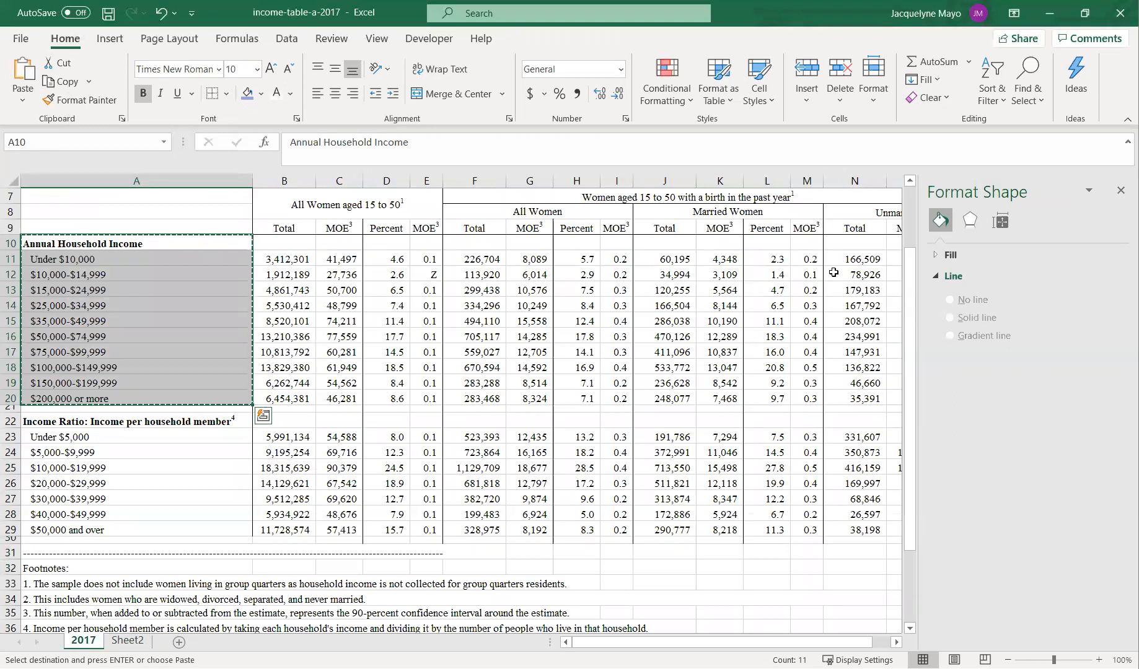
left_click_drag(840, 255, 855, 399)
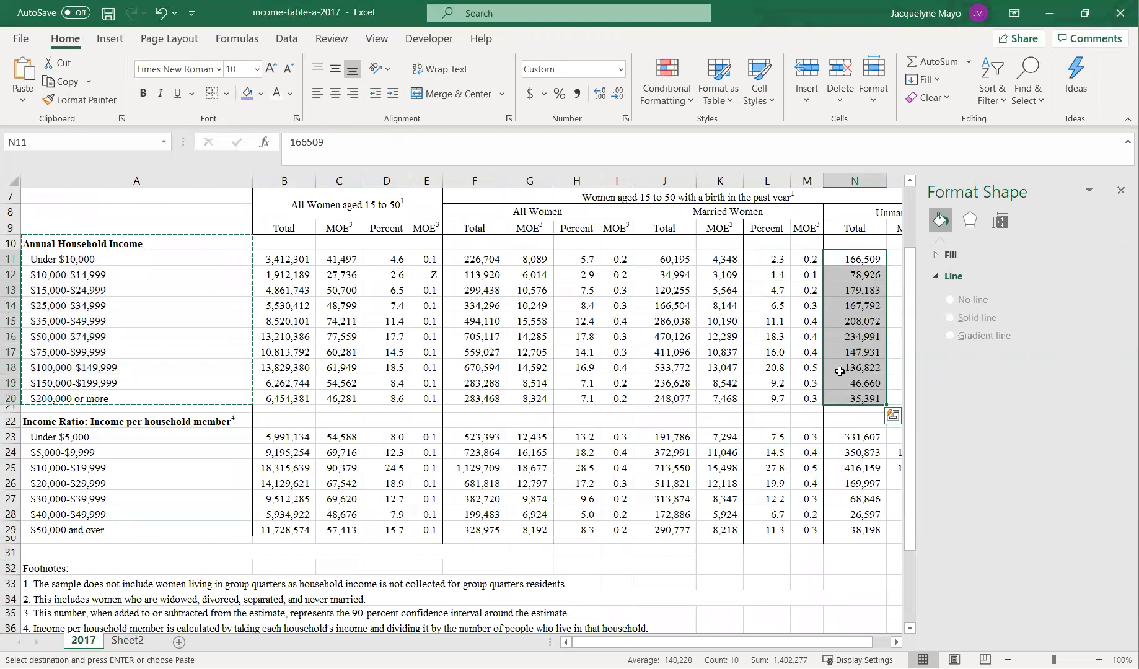
right_click(839, 371)
left_click(896, 277)
left_click(127, 641)
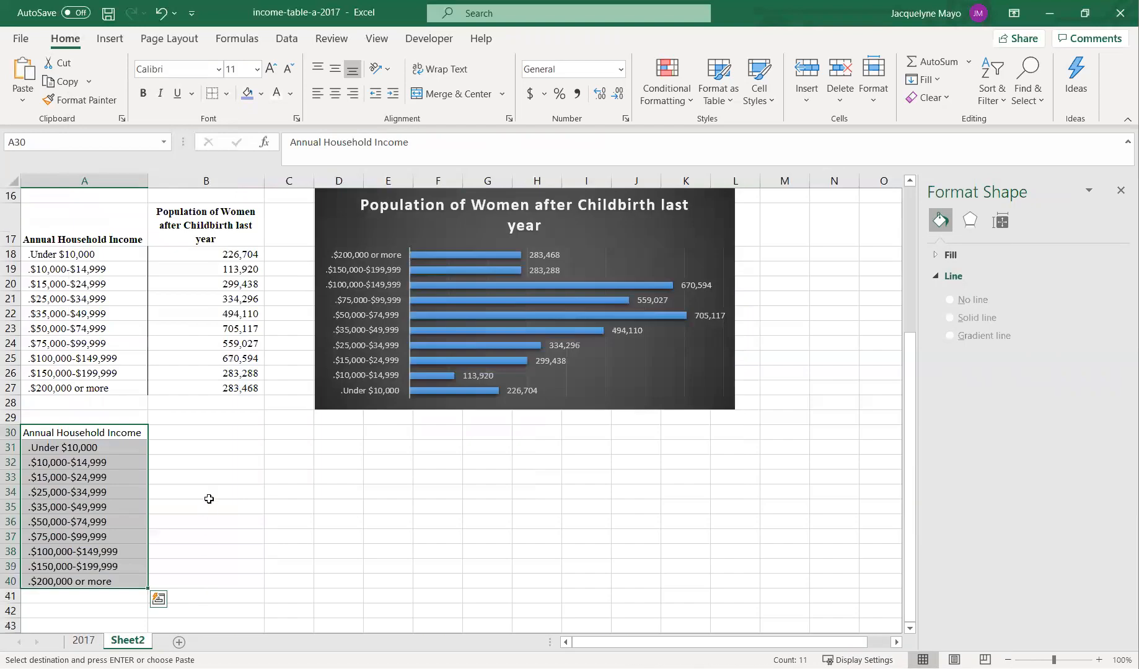
left_click(230, 445)
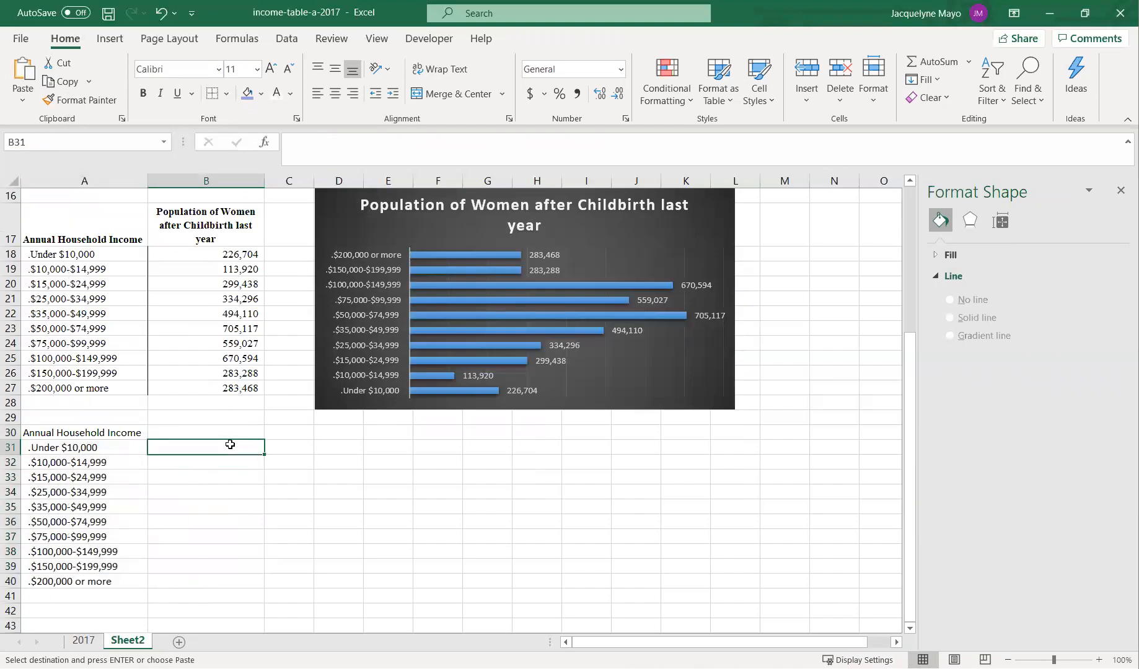
key("ctrl+v")
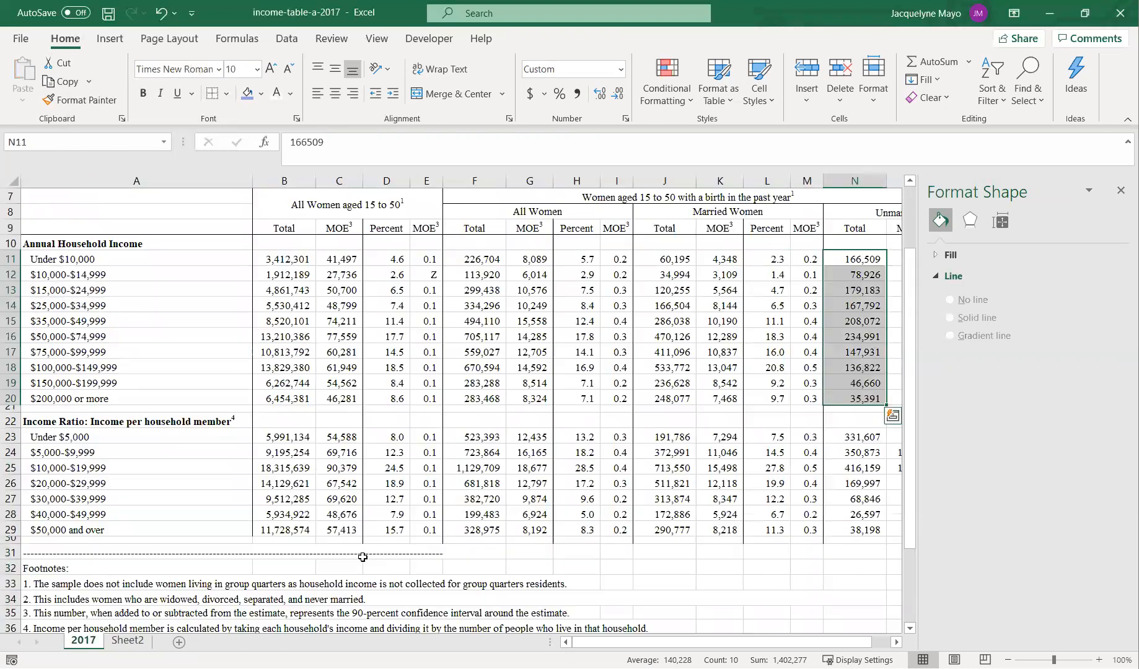
- Enter the header "Unmarried after childbirth" in cell B30
left_click(84, 640)
left_click(128, 640)
left_click(197, 431)
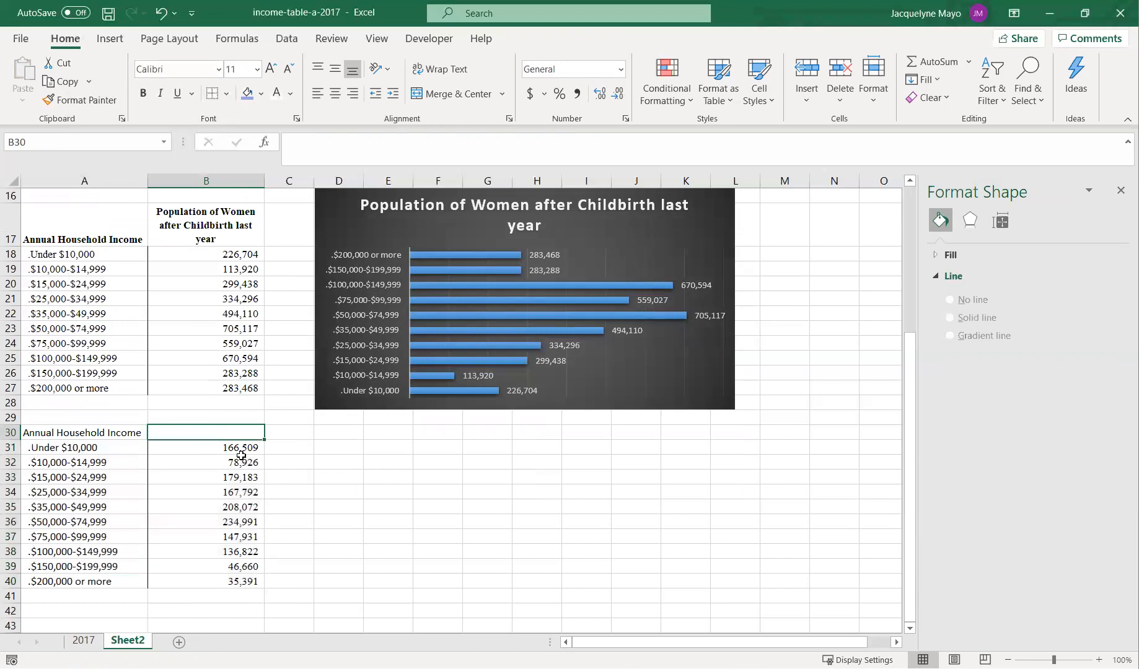
type("Unma")
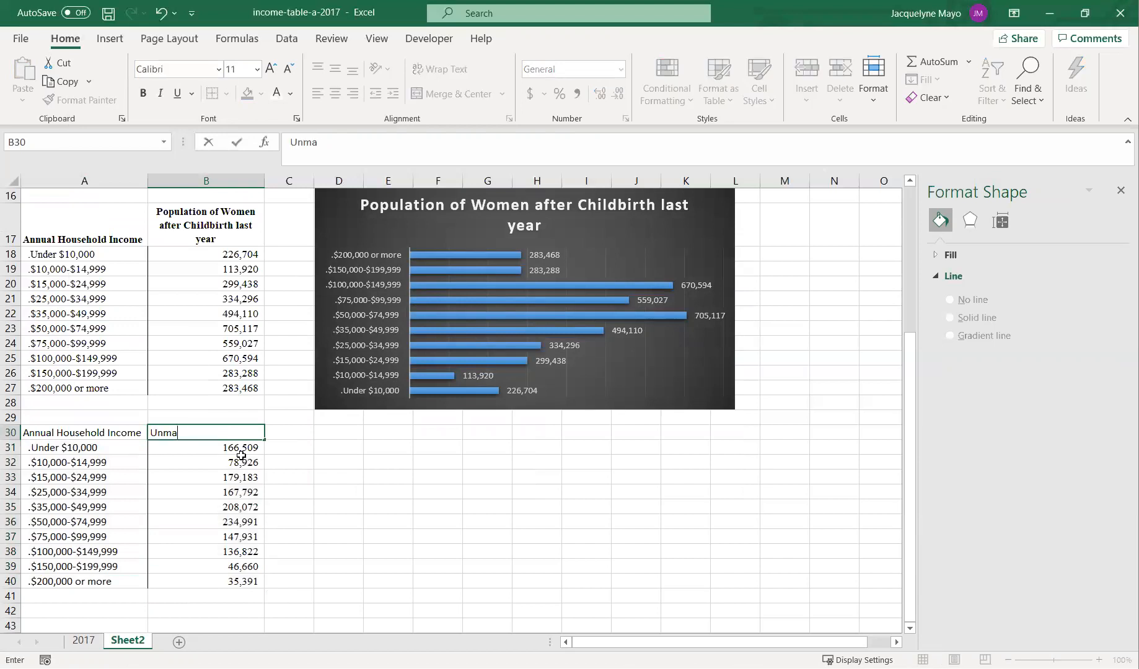
type("rried after childbirth")
key("Return")
- Copy the formatting of the A17:B27 table onto A30:B40 with Format Painter
left_click(164, 221)
mouse_move(72, 221)
left_mouse_down()
mouse_move(219, 327)
mouse_move(213, 388)
left_mouse_up()
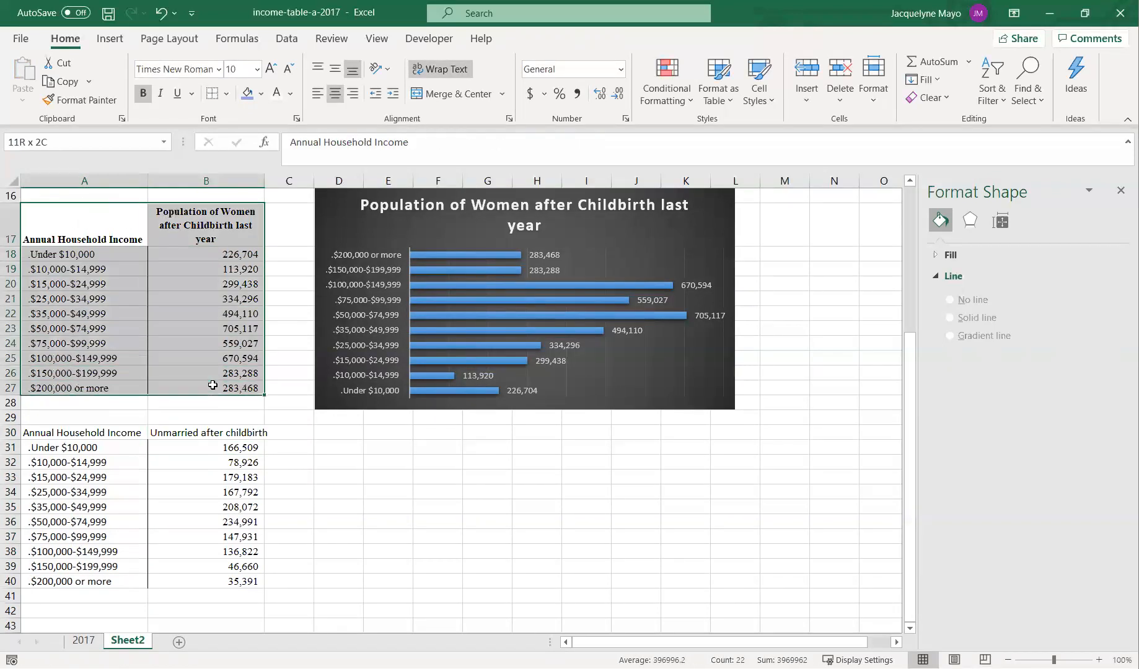
left_click(76, 100)
left_click_drag(93, 434, 241, 581)
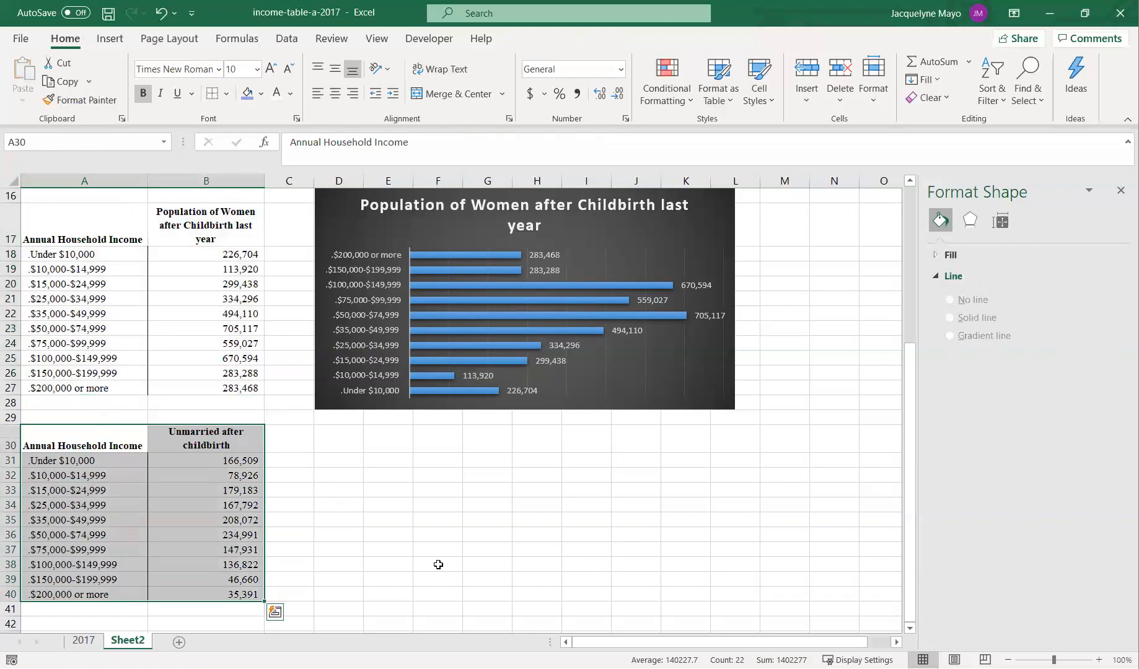
- Insert a recommended Clustered Bar chart from the unmarried-after-childbirth table A30:B40
left_click(522, 554)
left_click_drag(94, 439, 236, 592)
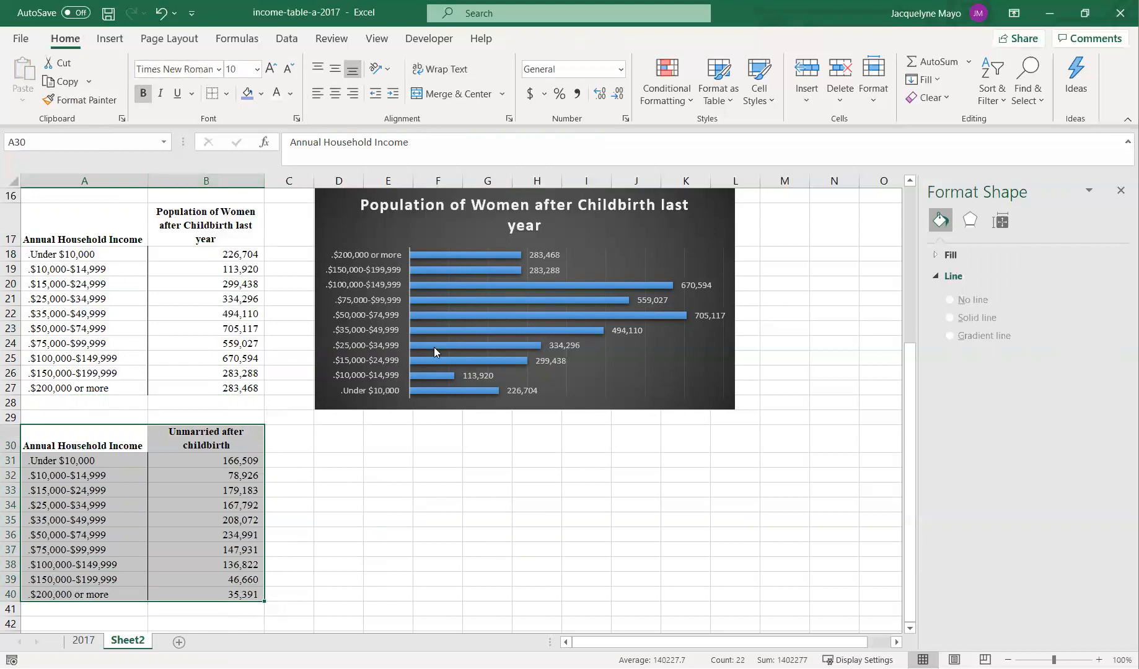
left_click(284, 39)
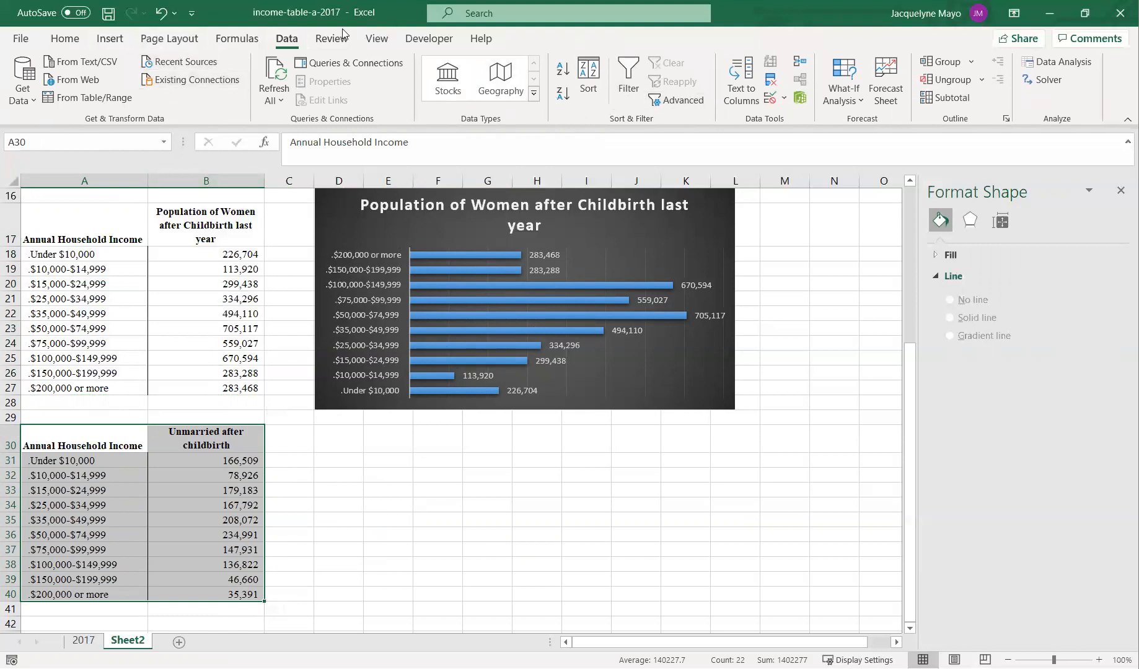
left_click(65, 39)
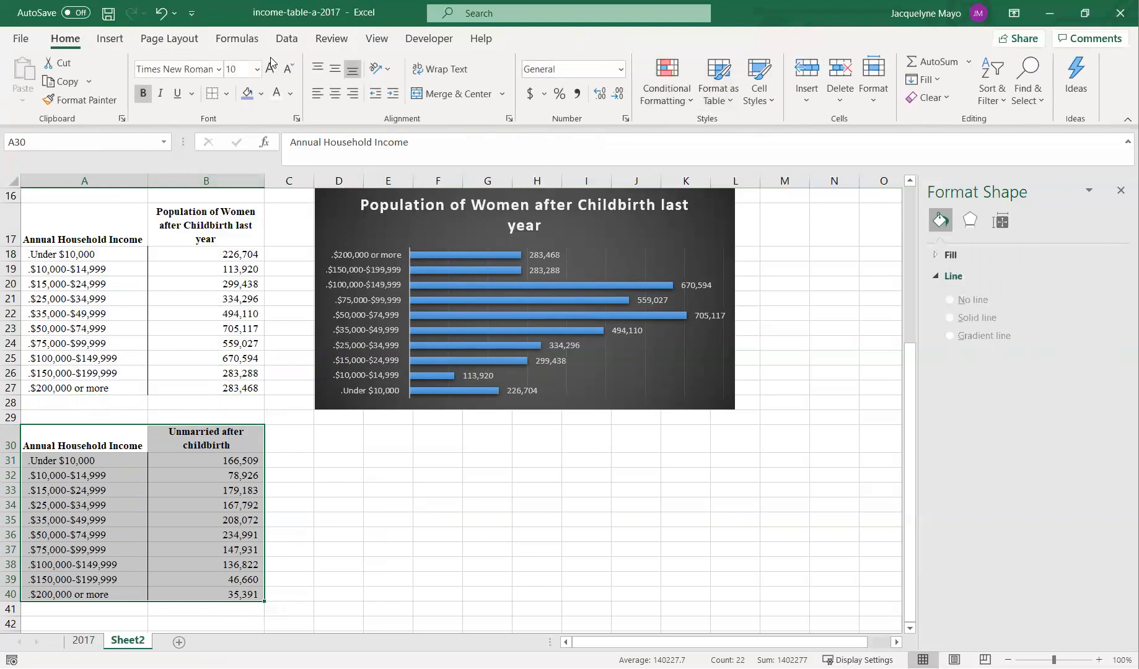
left_click(110, 39)
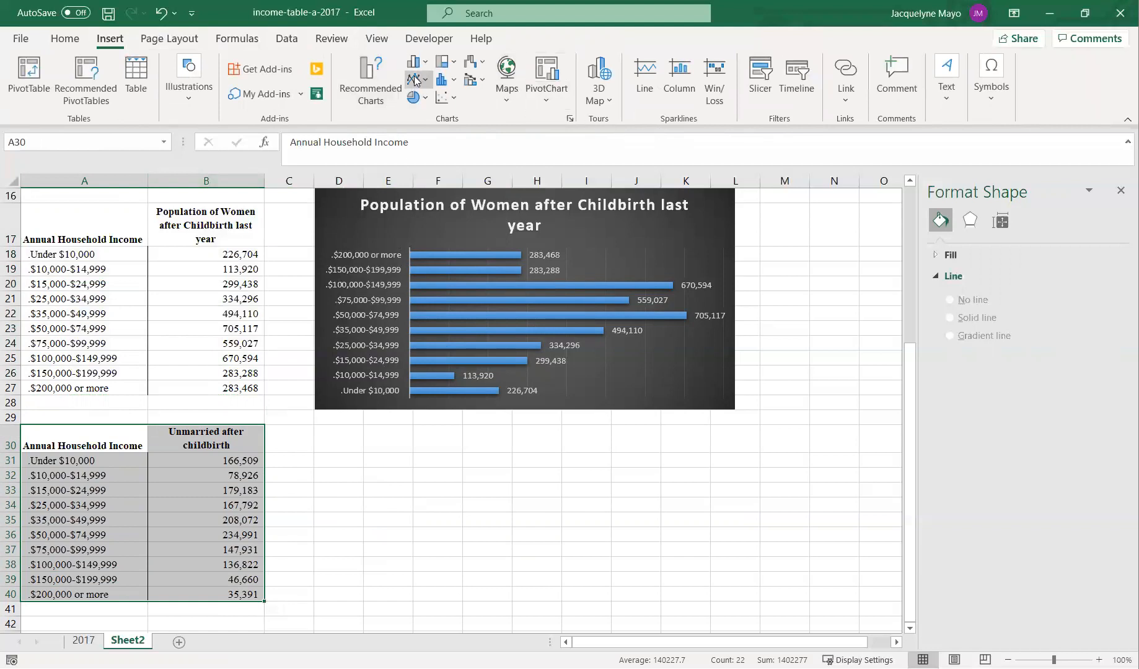
left_click(381, 86)
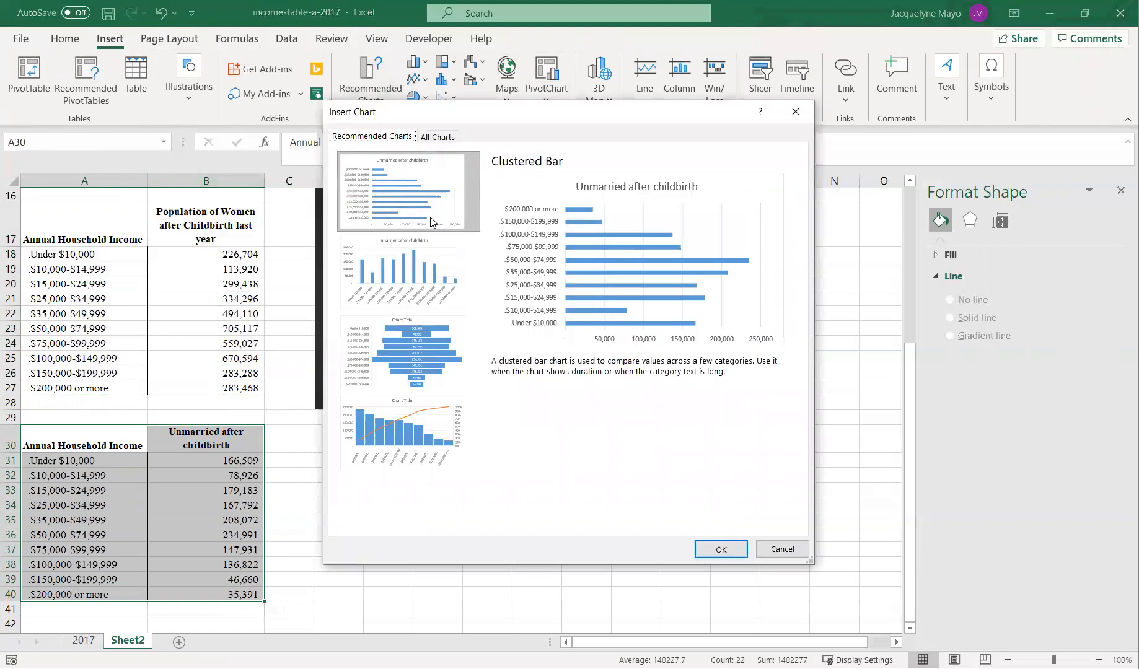
left_click(720, 549)
- Move the new chart beside the table, widen it, and apply the dark chart style
left_click_drag(564, 374, 576, 469)
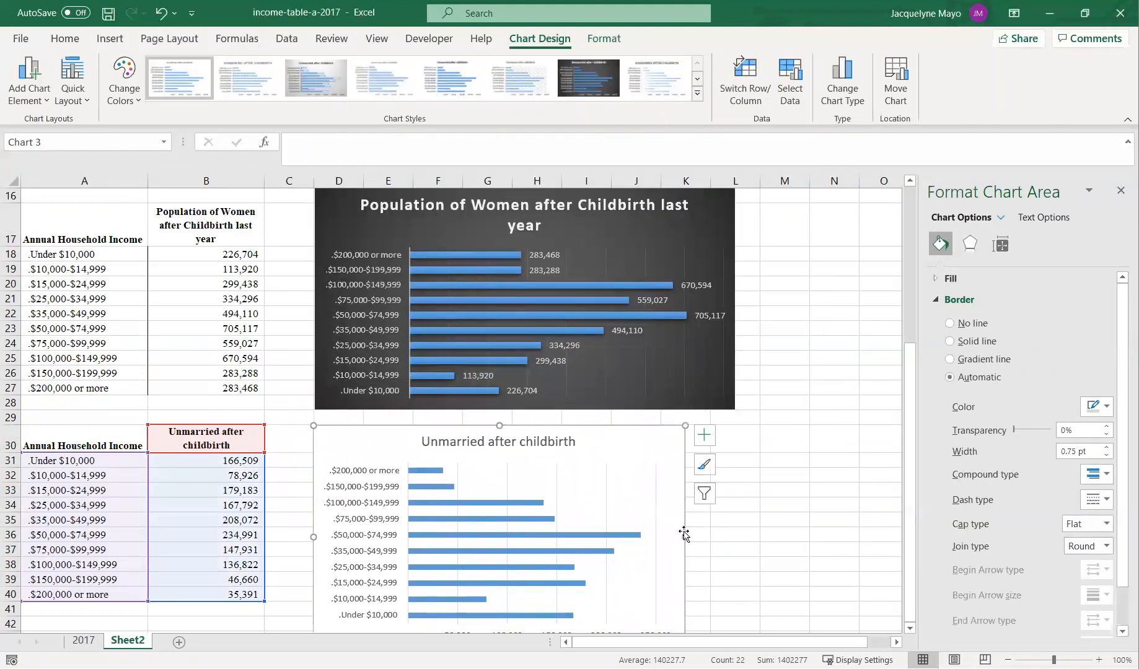
left_click_drag(685, 535, 734, 528)
left_click(571, 75)
- Delete the horizontal value axis from the unmarried chart
scroll(715, 509, "down", 2)
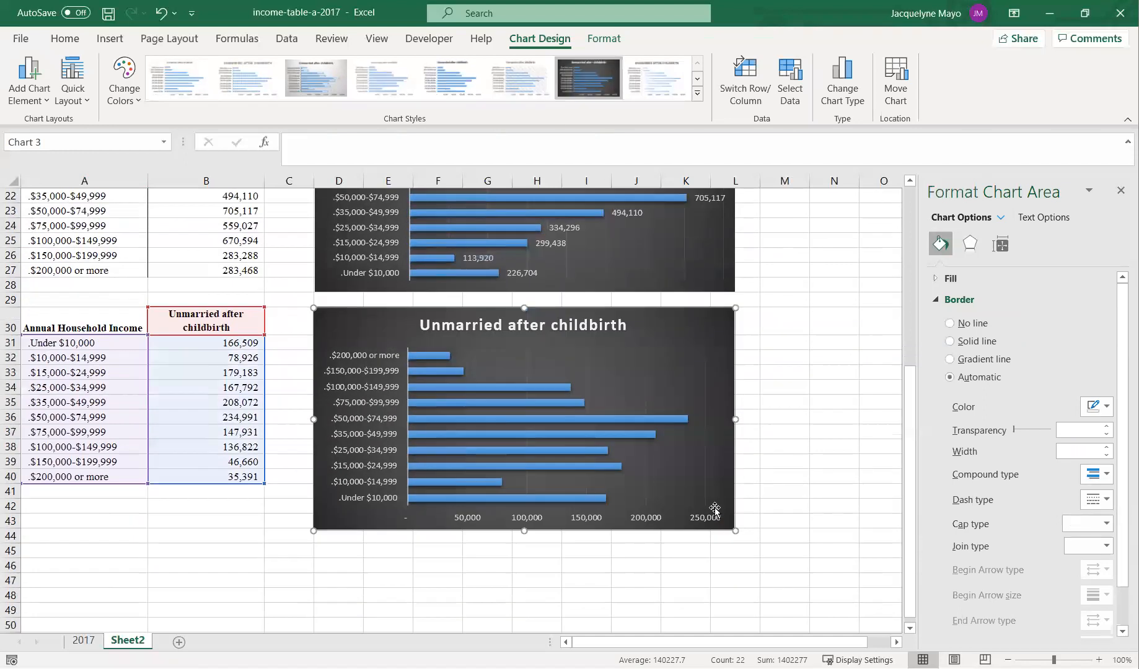
left_click(582, 517)
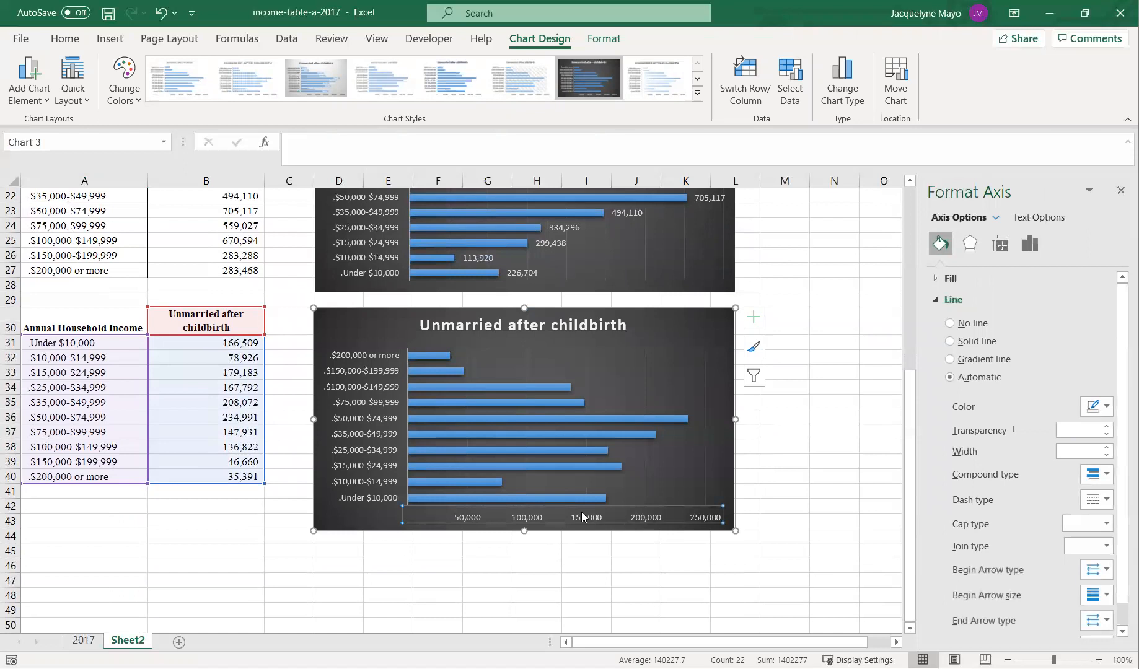
key("Delete")
- Add data labels to the bars of the unmarried chart
left_click(424, 356)
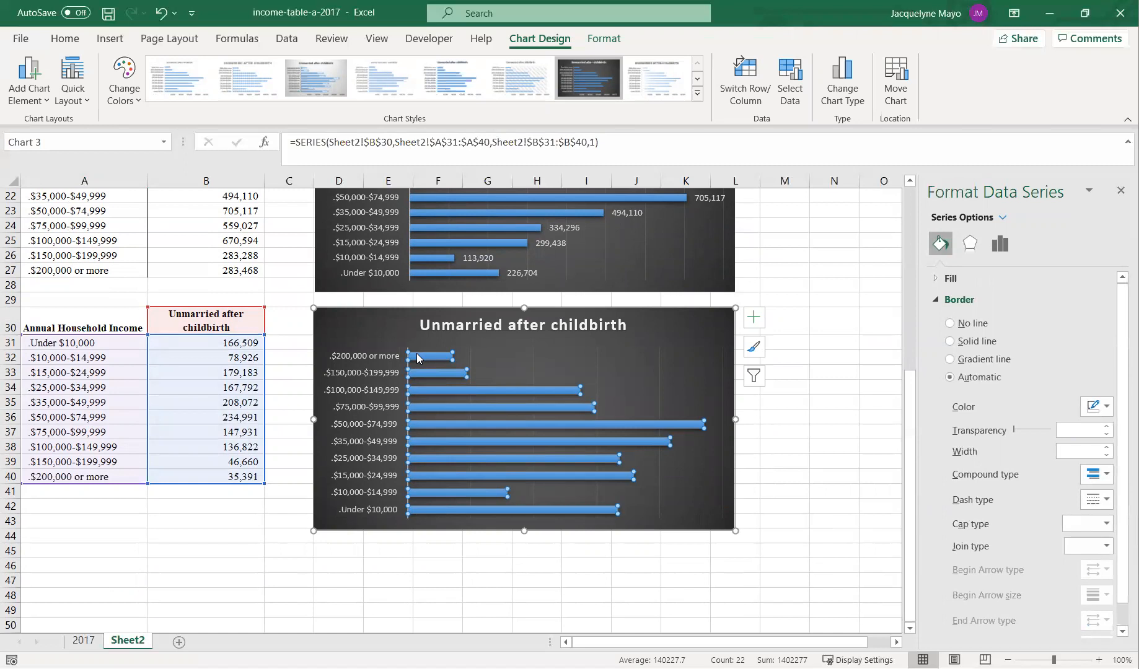
right_click(417, 353)
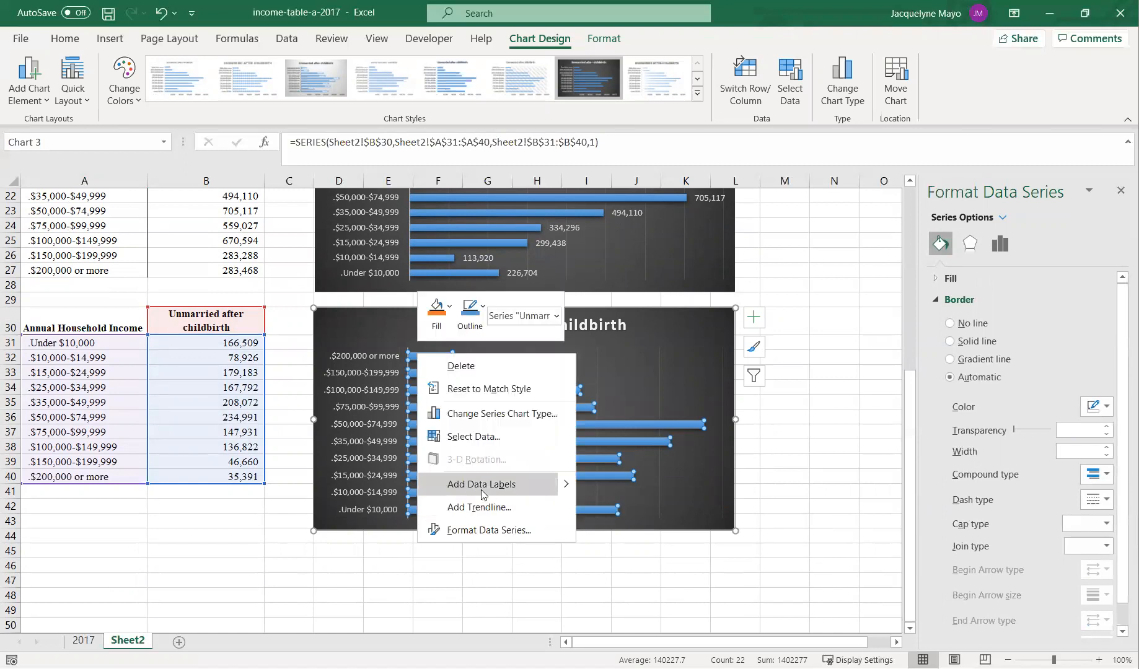
left_click(482, 490)
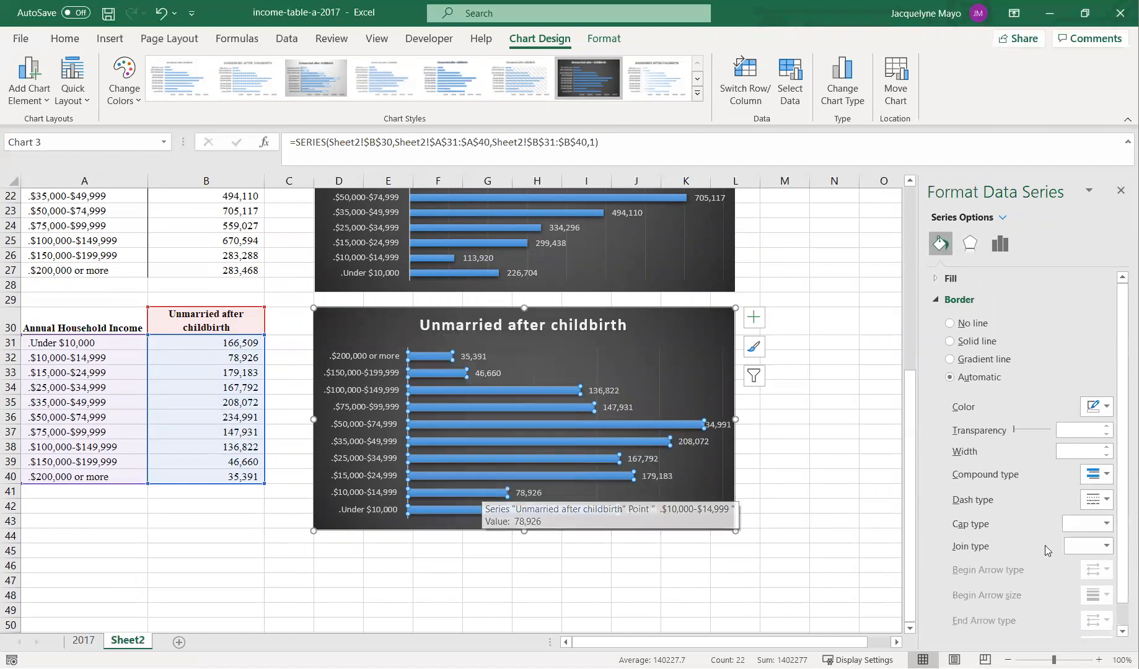
- Widen the unmarried chart to the right so the longest bar's label fits
left_click_drag(733, 416, 762, 419)
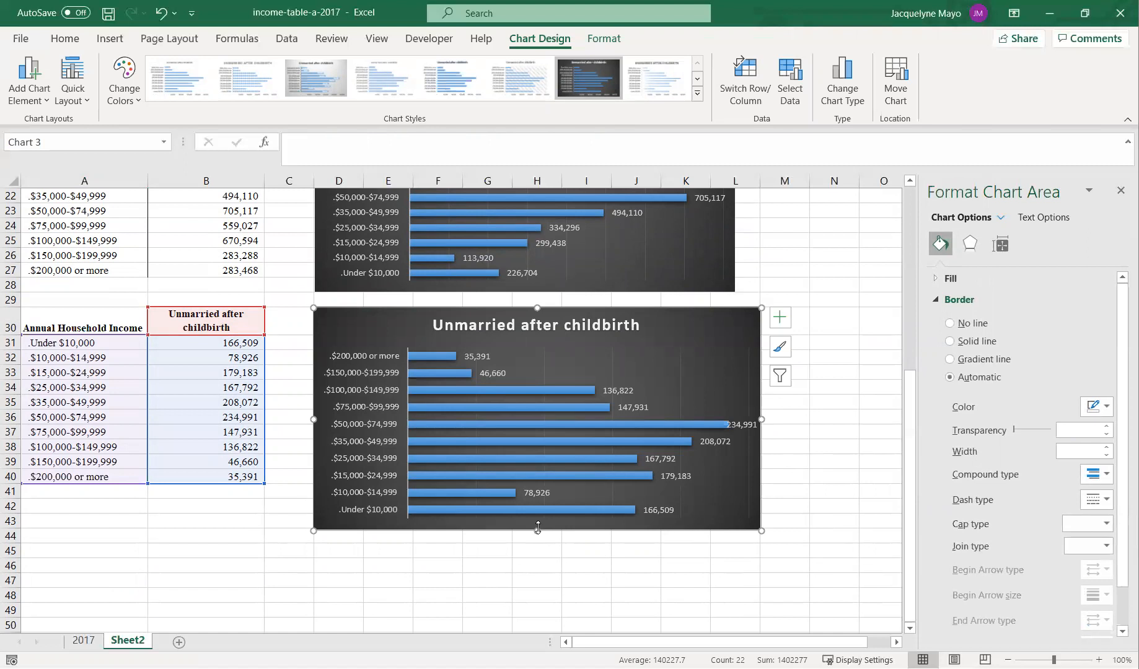
scroll(537, 527, "up", 2)
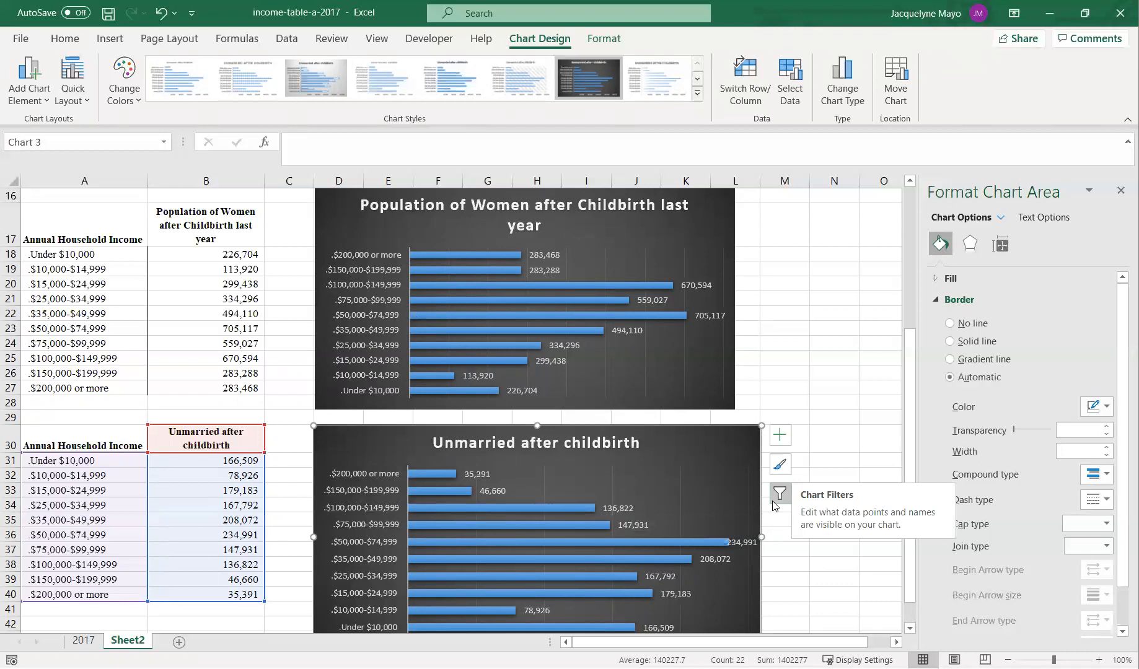
left_click(670, 547)
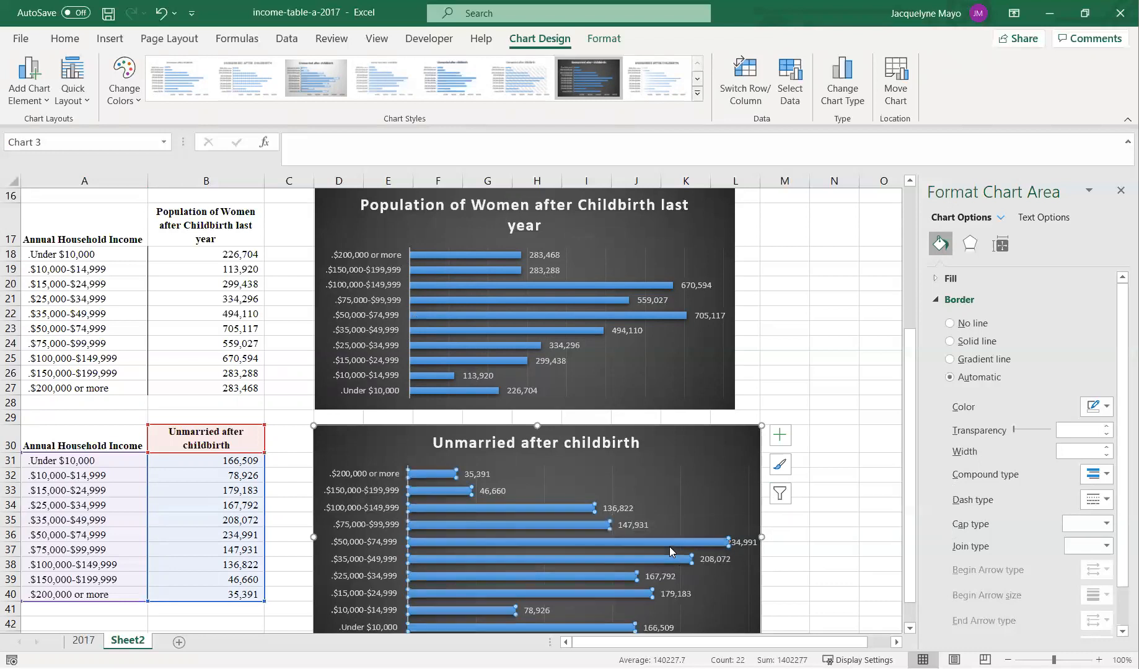
left_click_drag(761, 537, 790, 537)
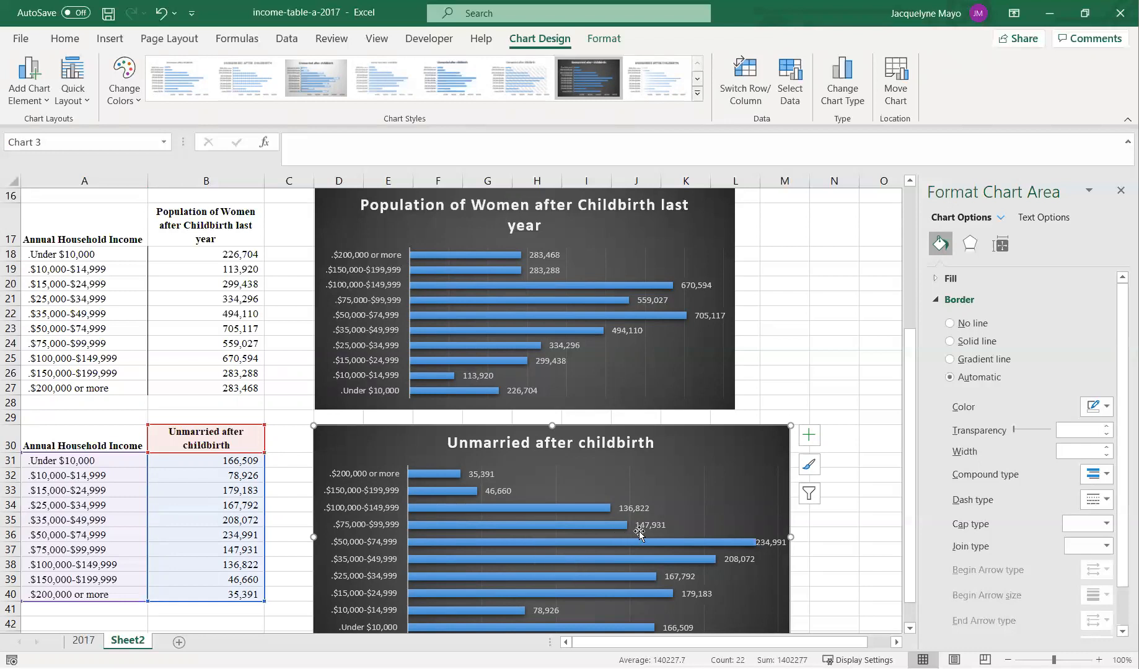
scroll(636, 530, "down", 1)
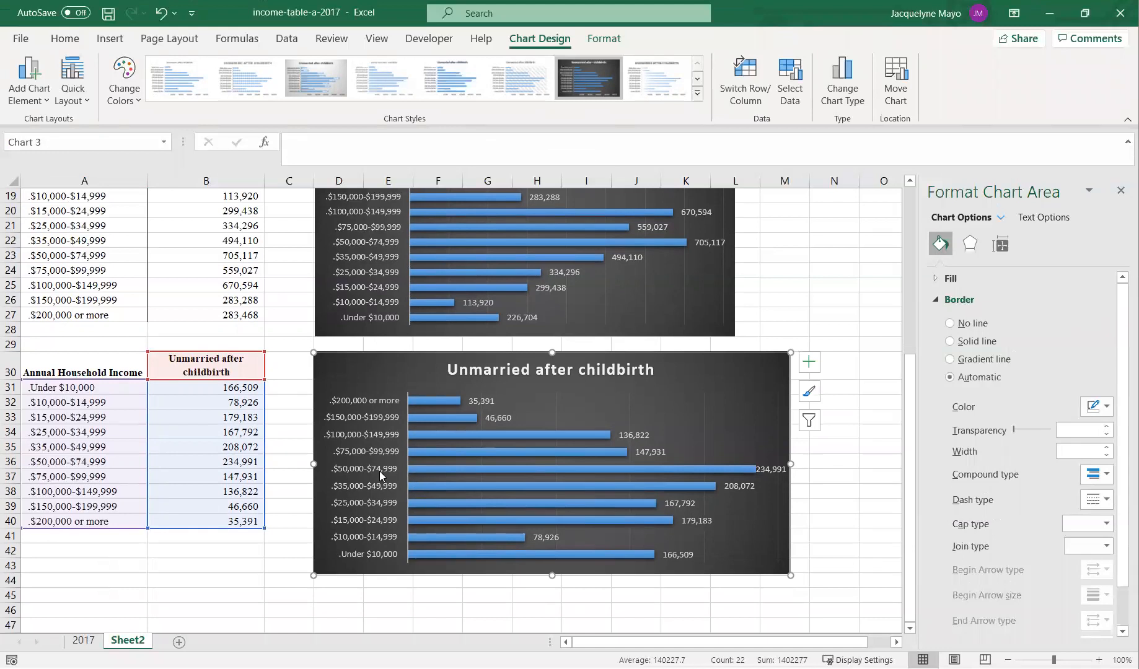
mouse_move(475, 469)
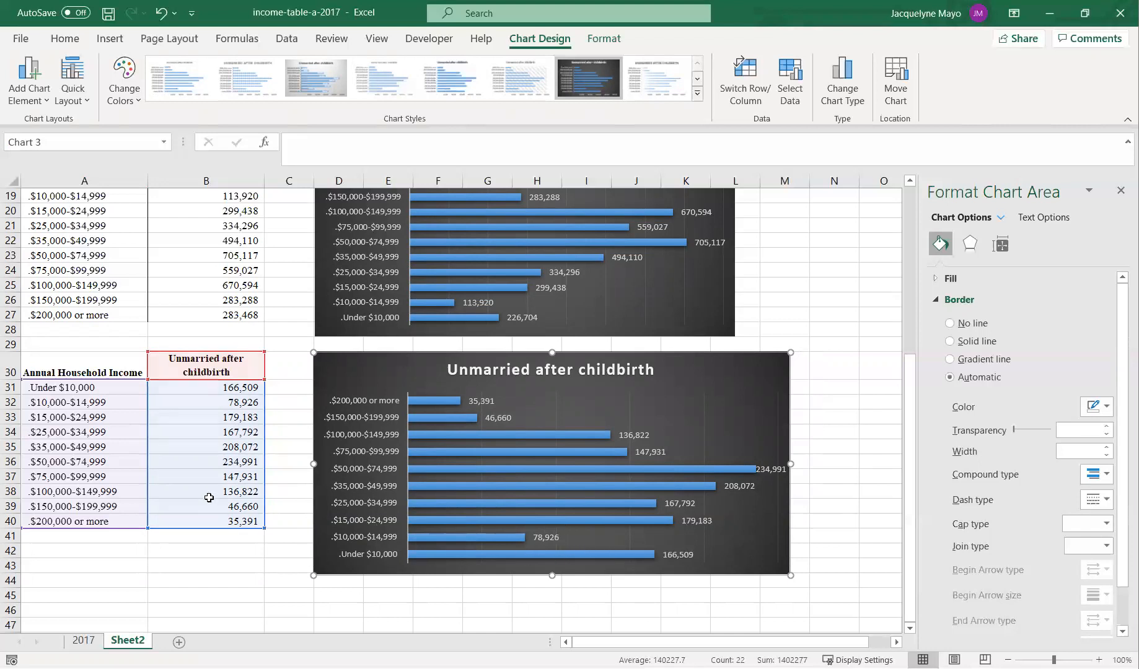
left_click_drag(209, 494, 215, 519)
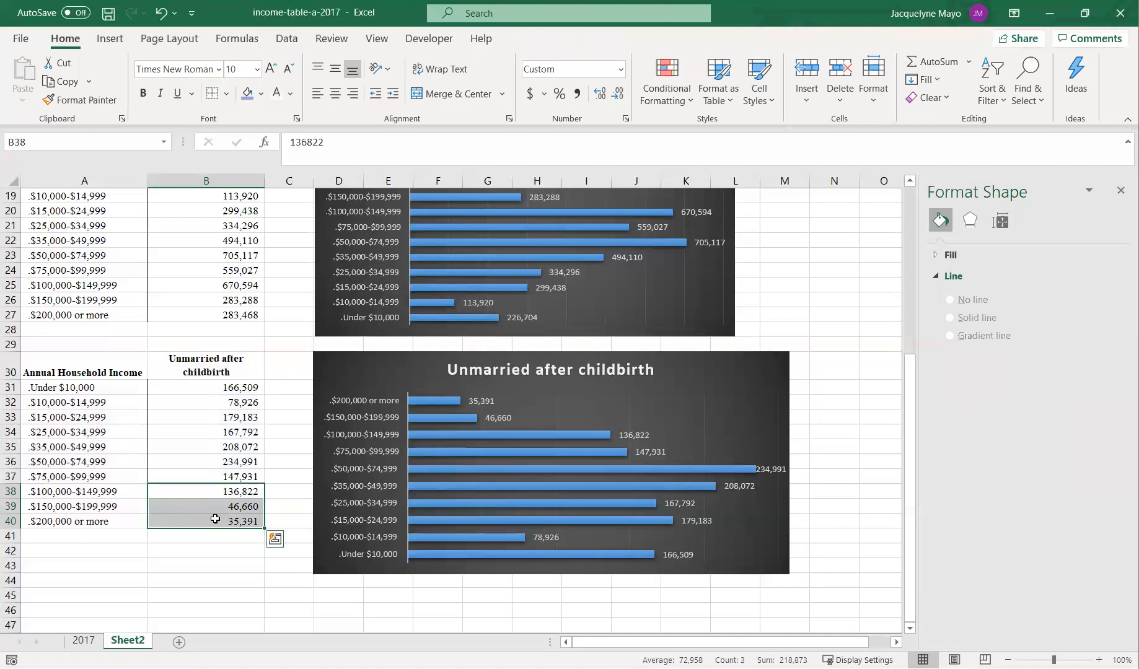
scroll(559, 543, "down", 1)
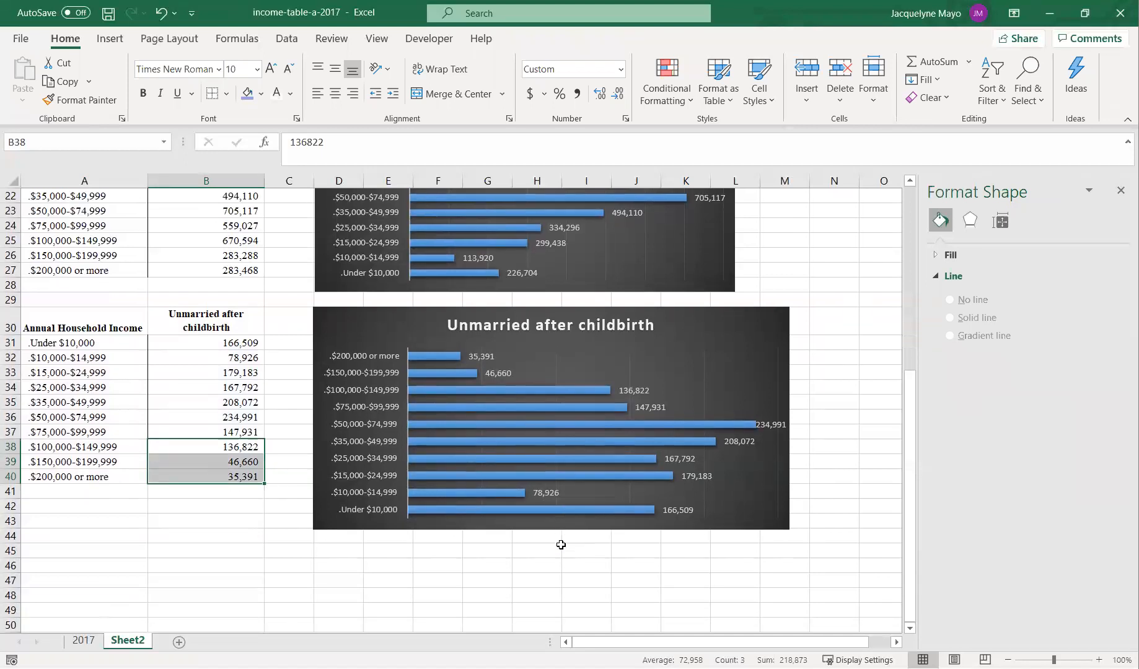
left_click(168, 347)
left_click_drag(168, 356, 164, 370)
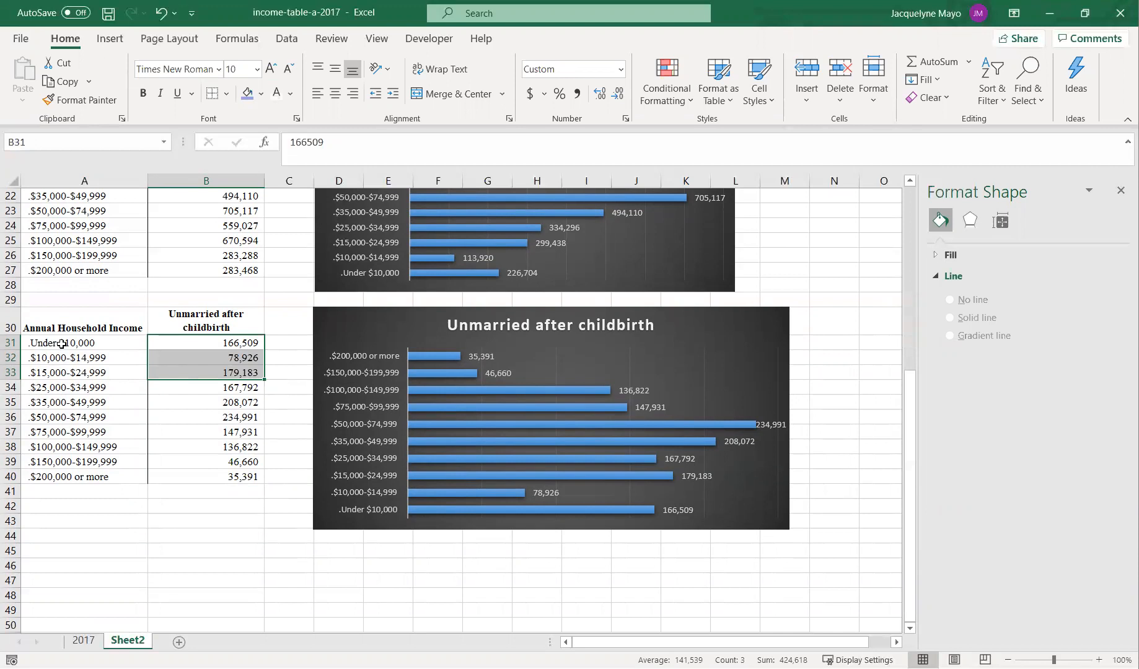
left_click_drag(213, 343, 205, 357)
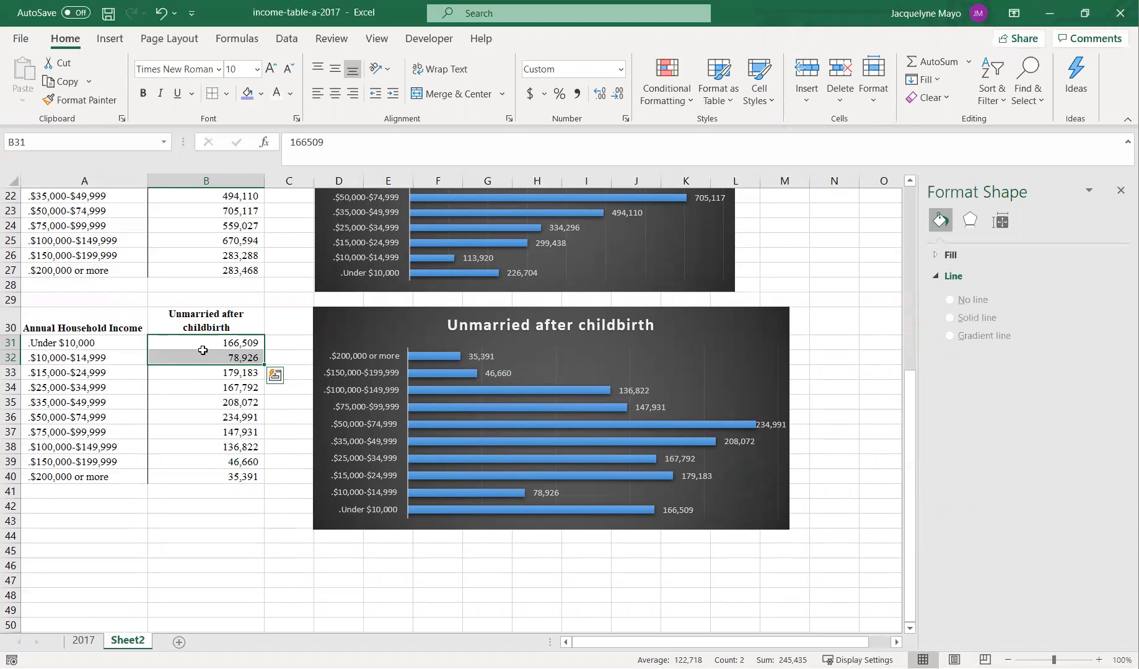
left_click_drag(202, 343, 195, 359)
left_click(199, 343)
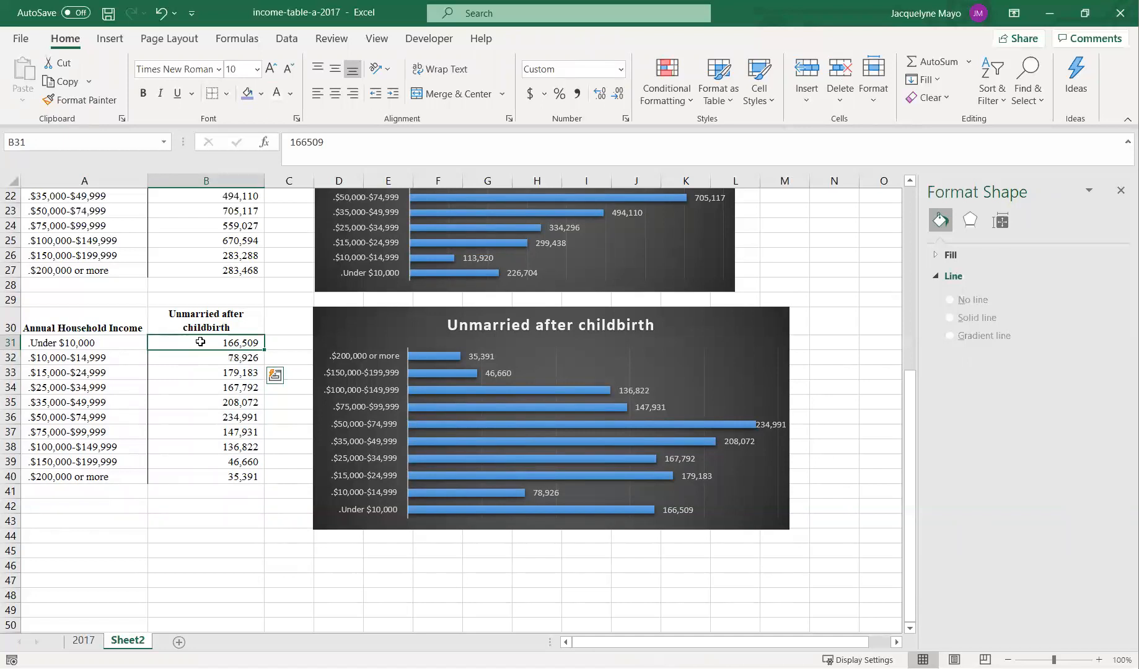
left_click_drag(200, 352, 198, 372)
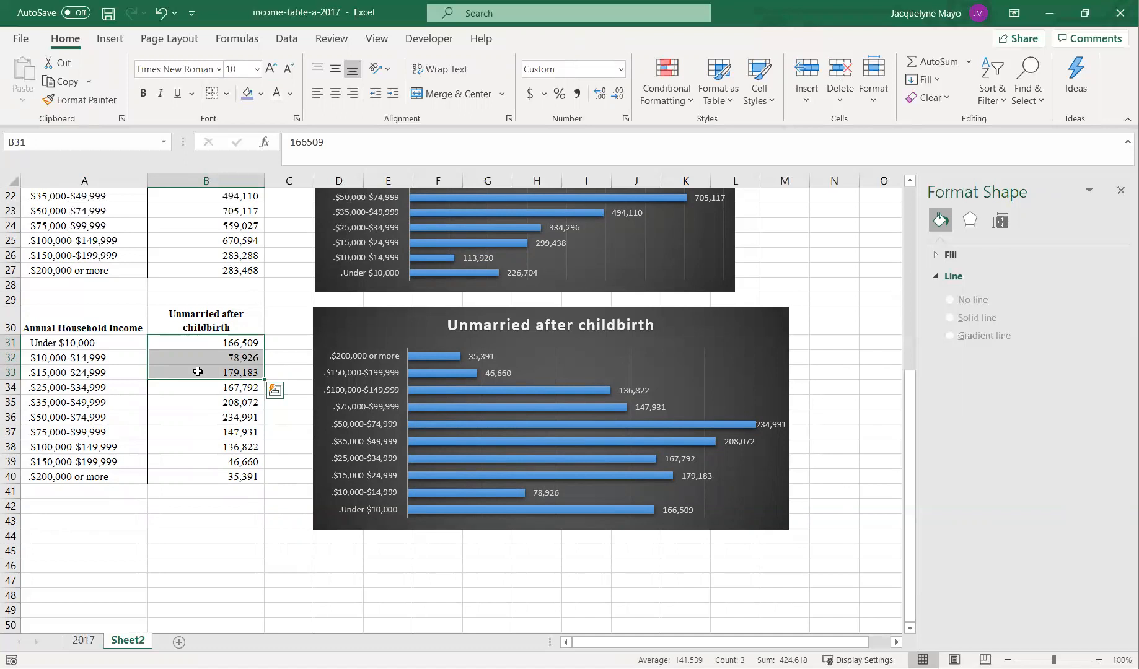
scroll(225, 388, "up", 7)
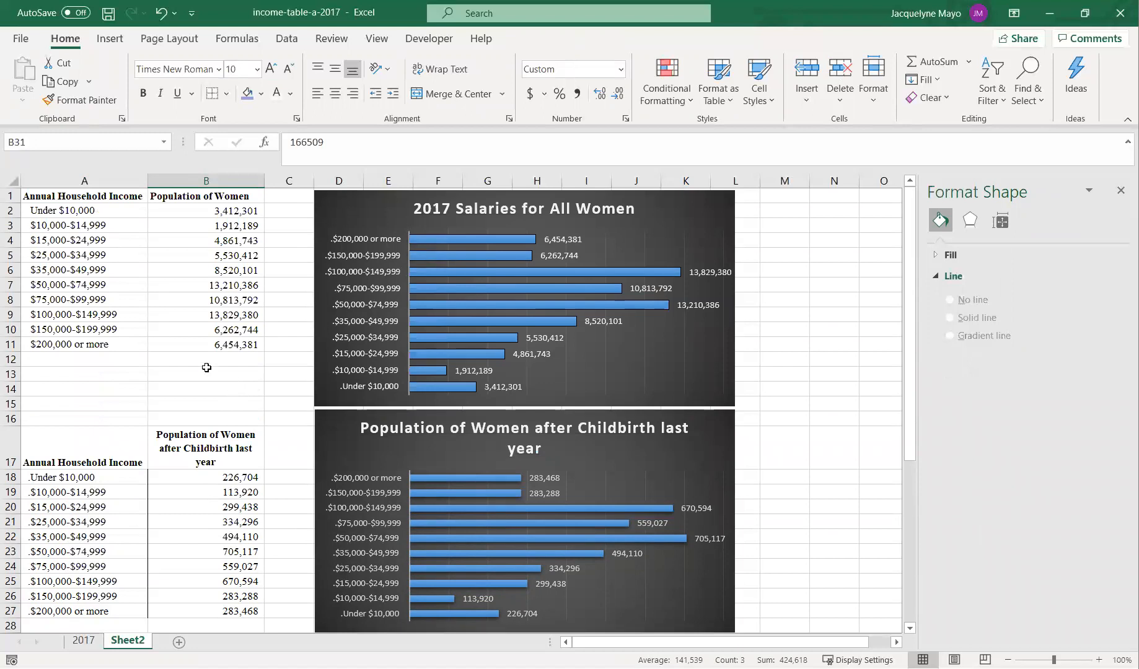
- Enter 0 -24999 as the first income category in cell A2
left_click(43, 214)
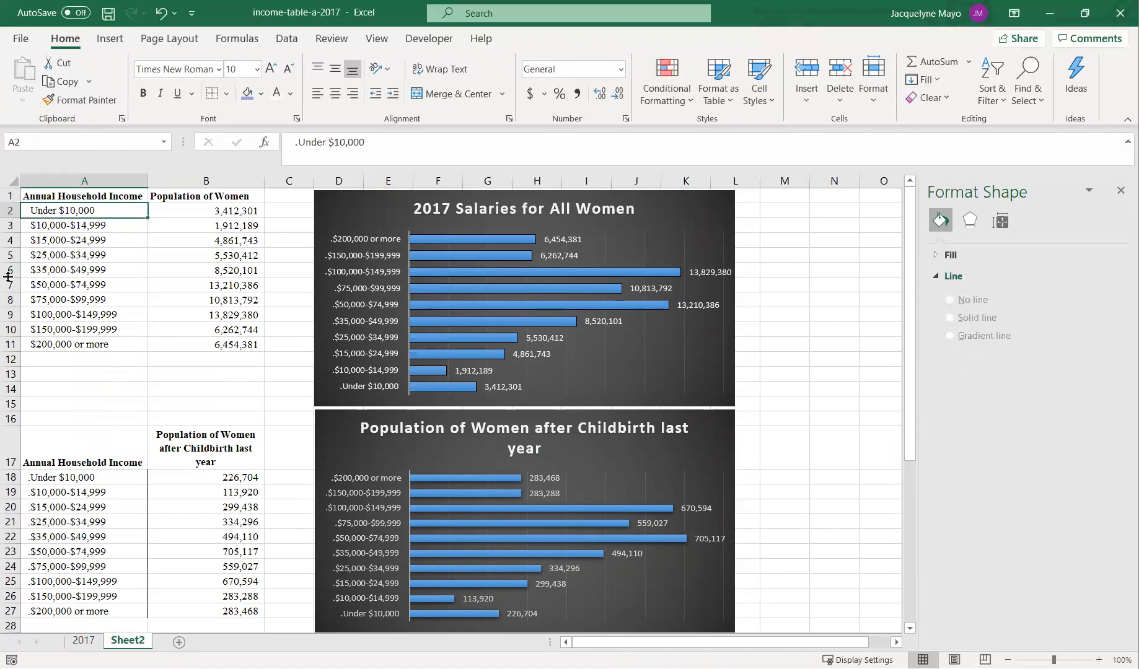
type("0")
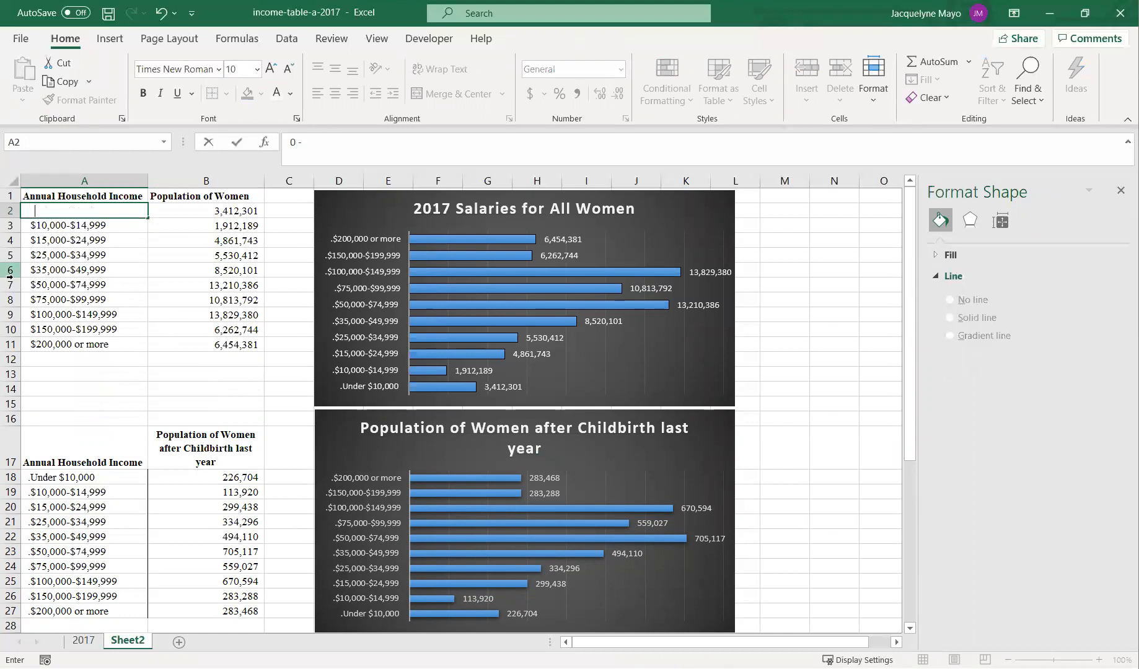
type(" -24999")
key("Return")
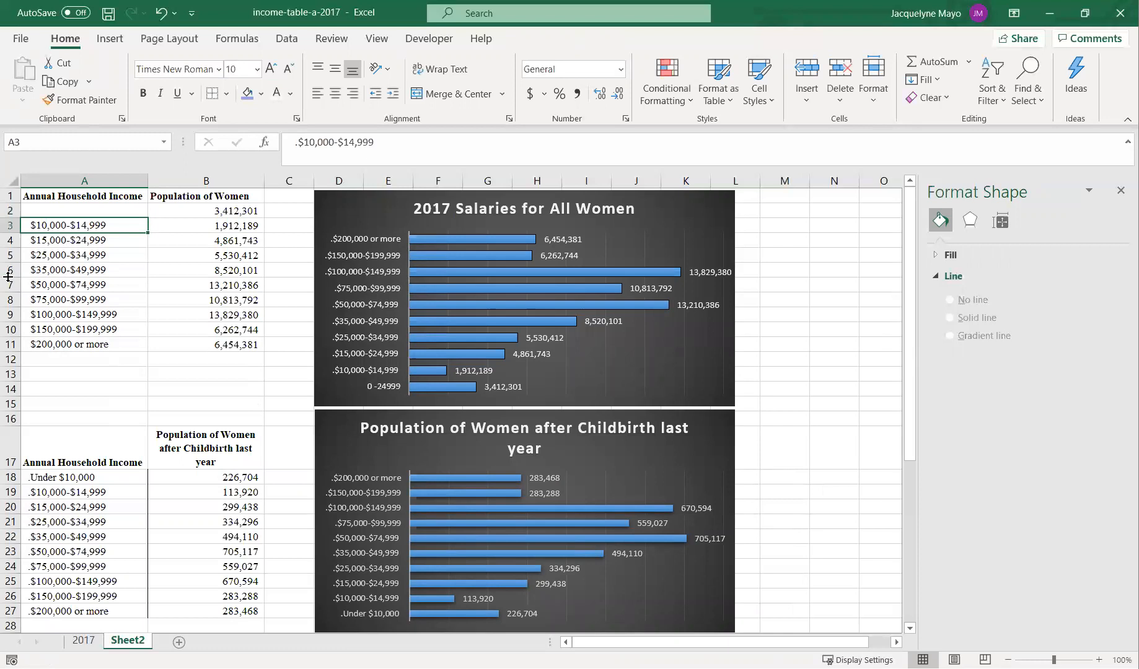
- Format cell A2 as Currency and enter $0 - $24,999 as its income category
left_click(74, 208)
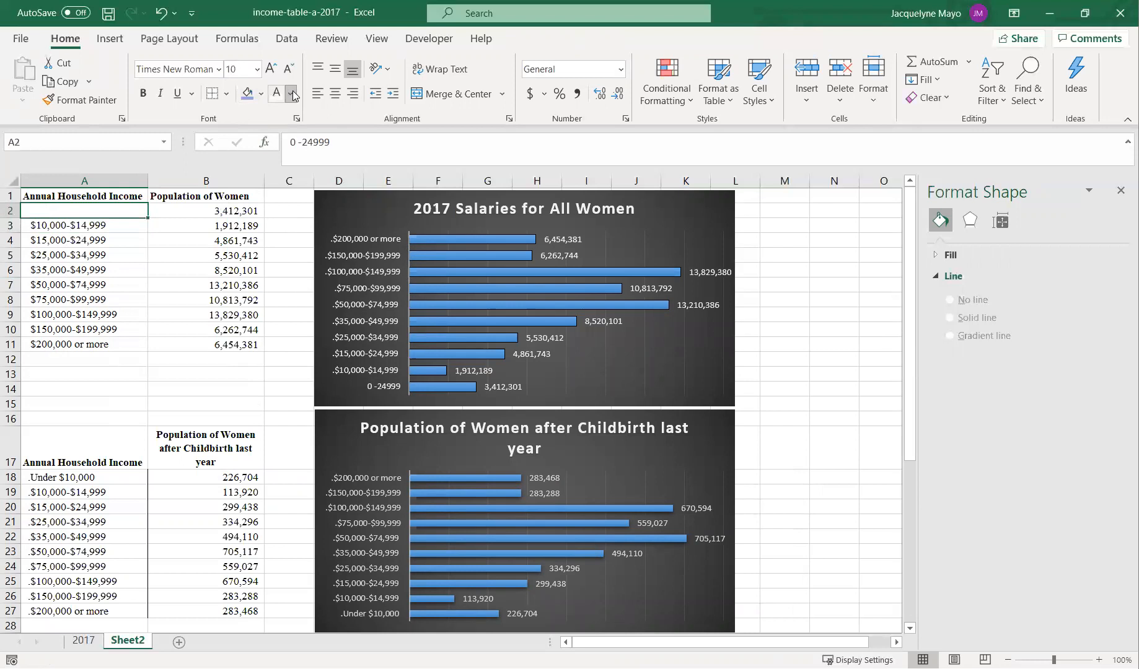
left_click(293, 113)
left_click(116, 225)
left_click(80, 100)
left_click(67, 207)
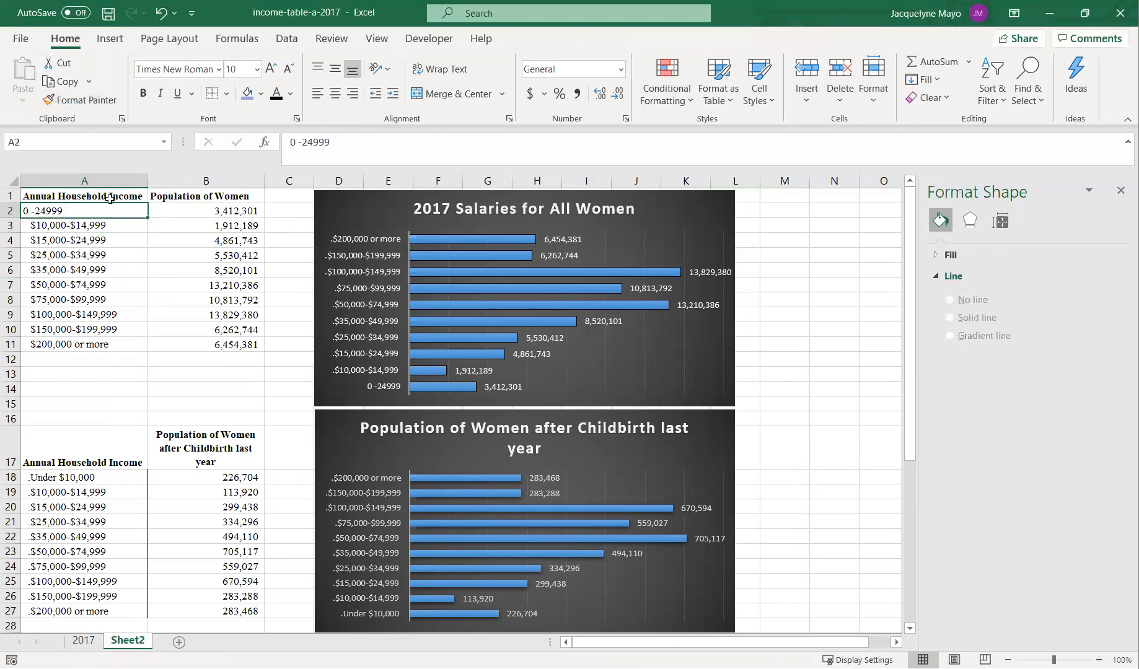
left_click(619, 70)
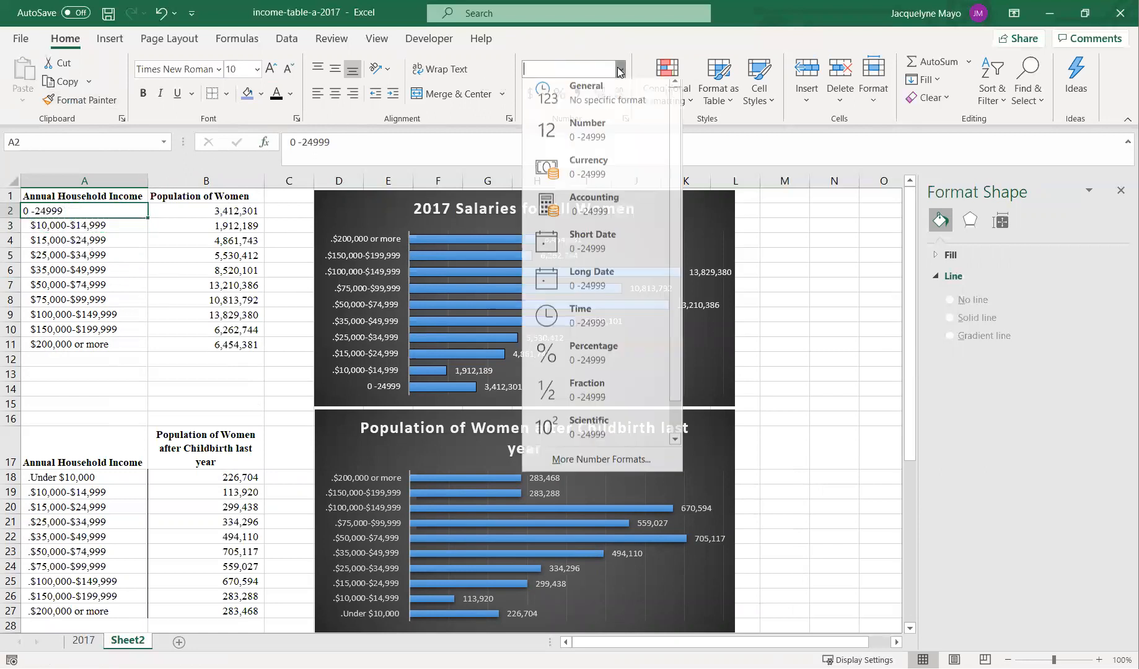
left_click(588, 166)
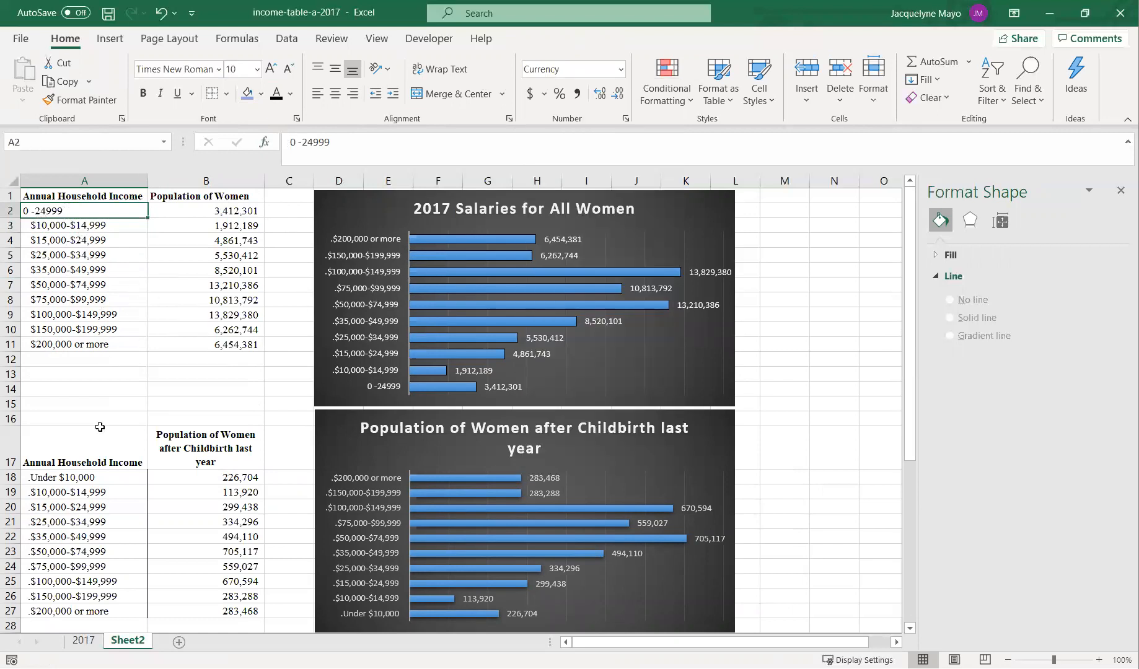
type("$0")
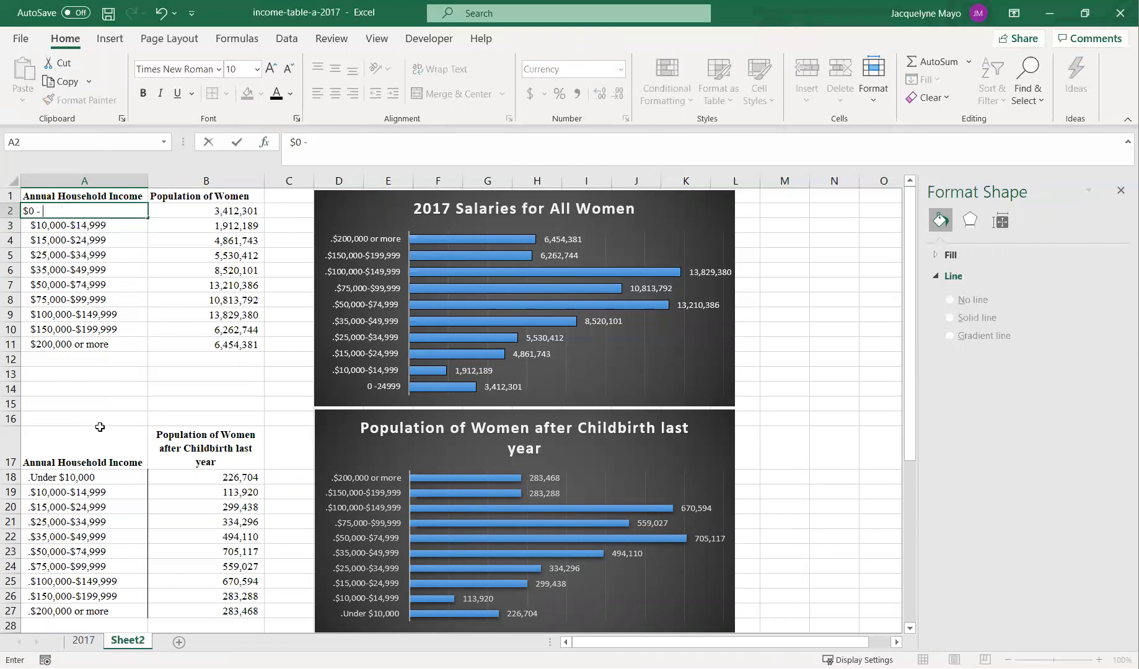
type(" - $24,999")
key("Return")
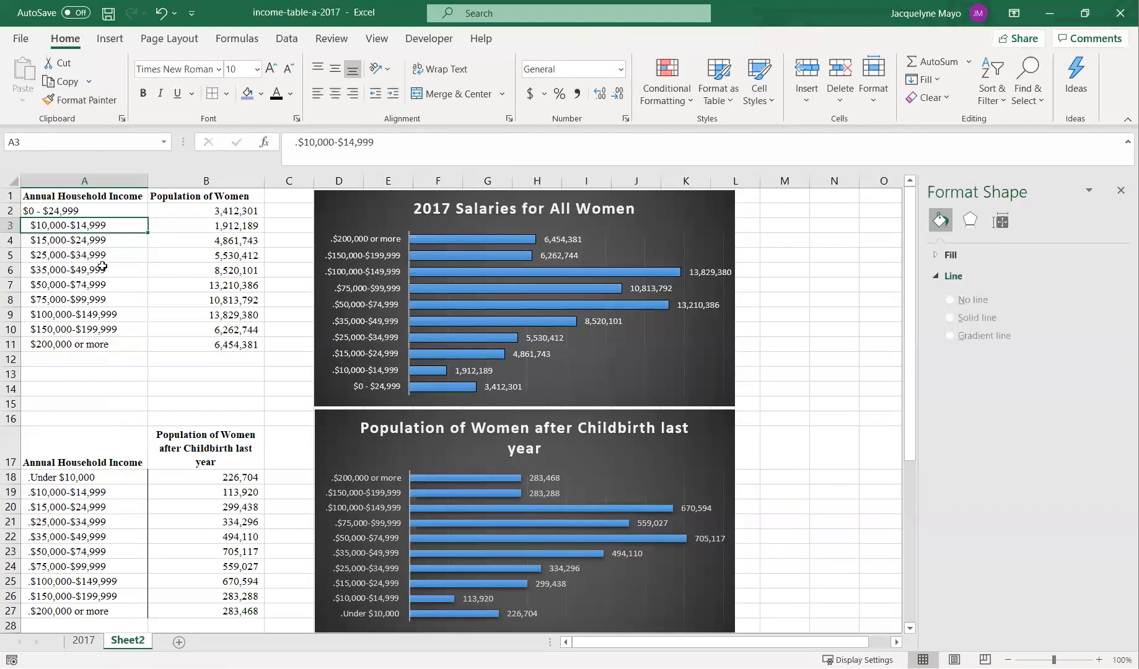
- Copy the formatting of A2 onto the income categories A3:A11 with Format Painter
left_click(98, 212)
left_click(81, 96)
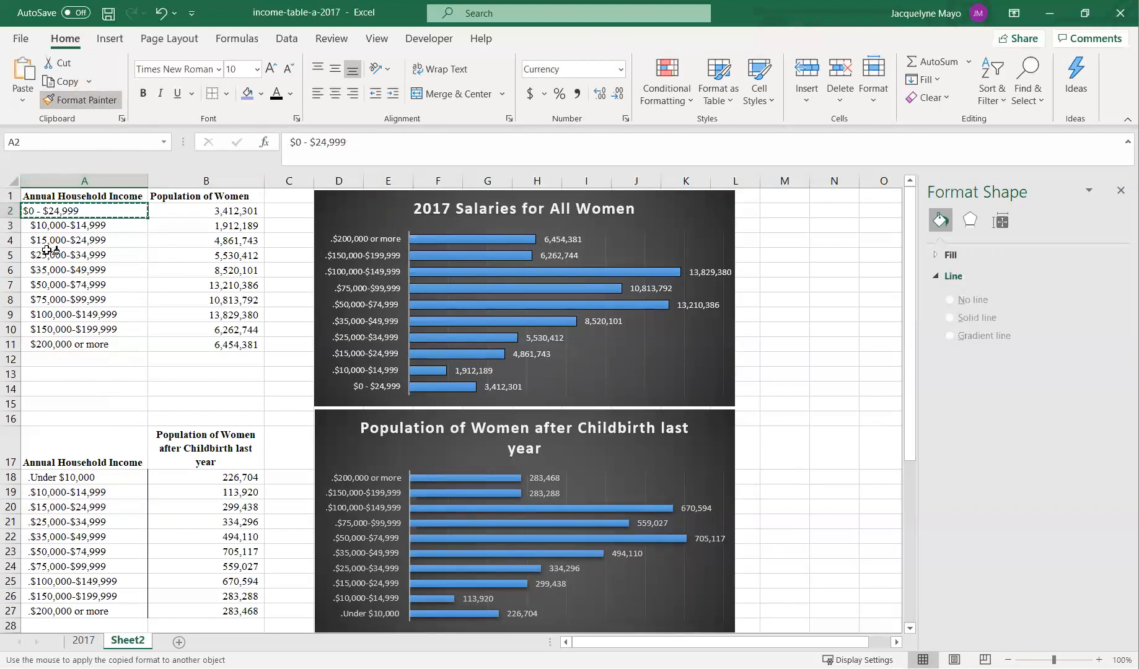
mouse_move(58, 227)
left_mouse_down()
mouse_move(52, 358)
mouse_move(52, 347)
left_mouse_up()
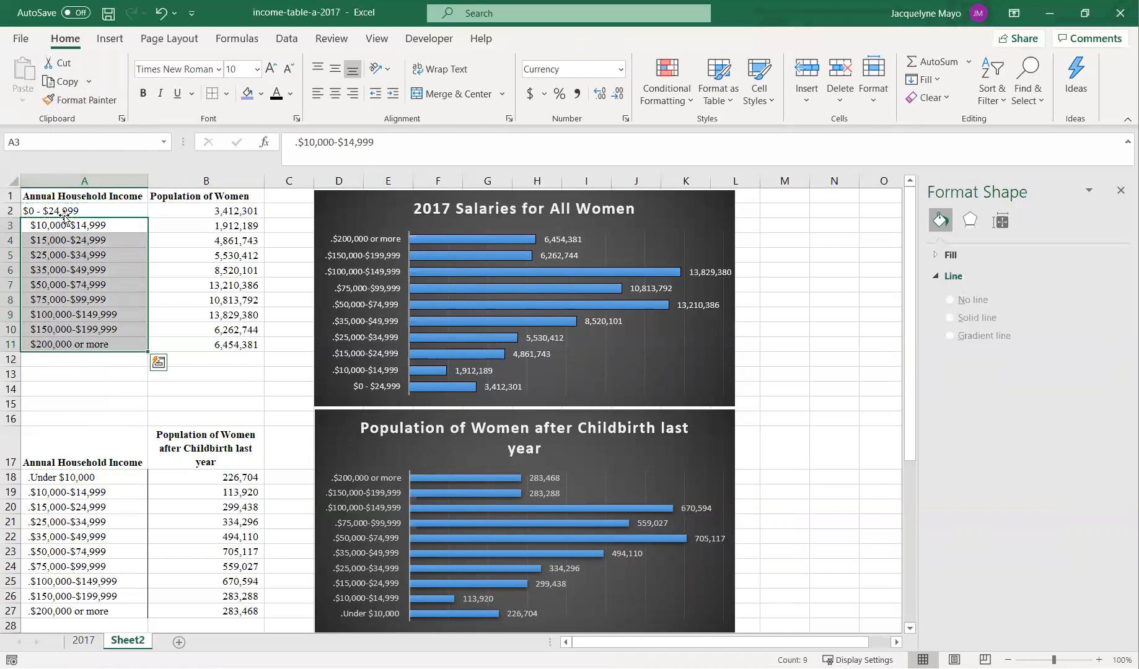
- Remove the leading character from the income label in cell A3
left_click(294, 142)
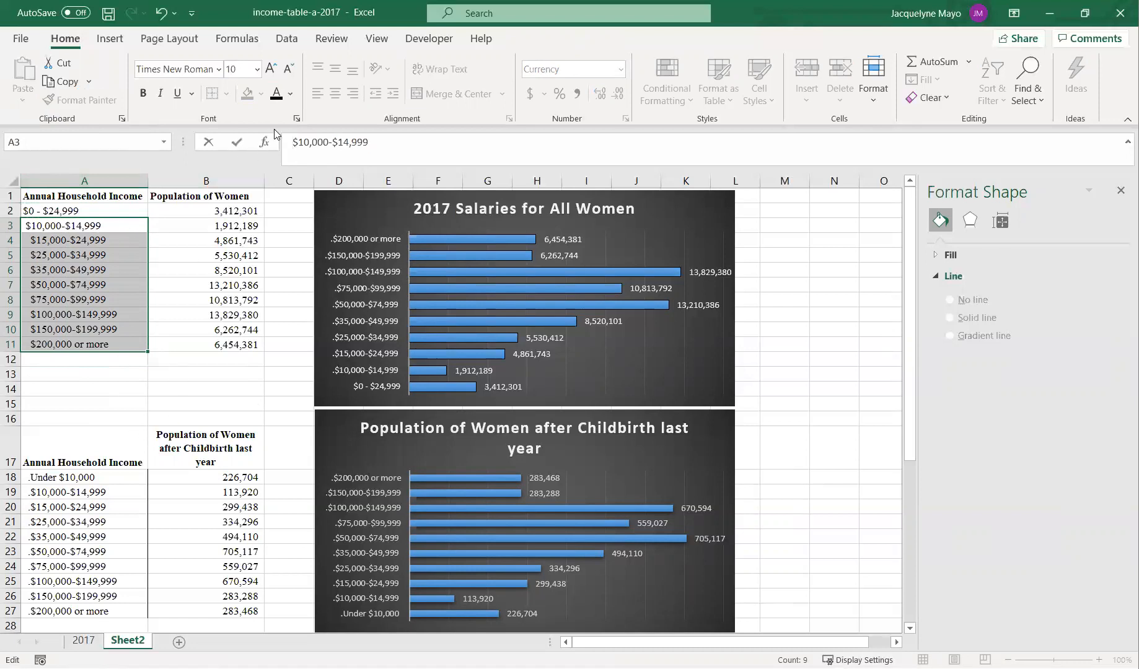
key("BackSpace")
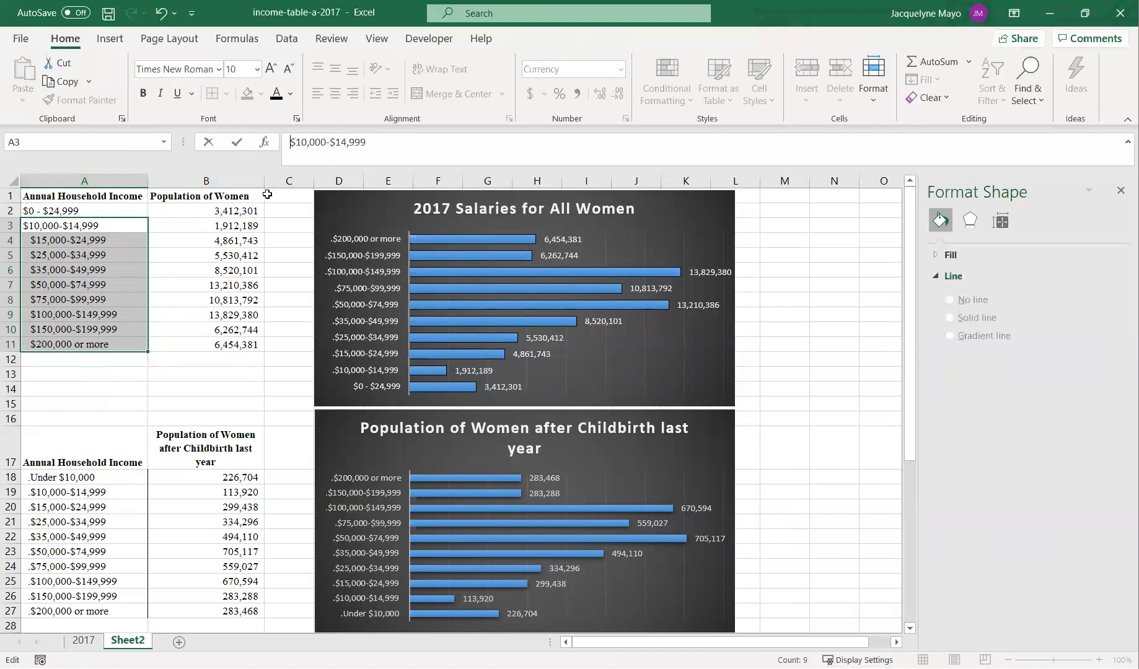
left_click_drag(213, 210, 213, 239)
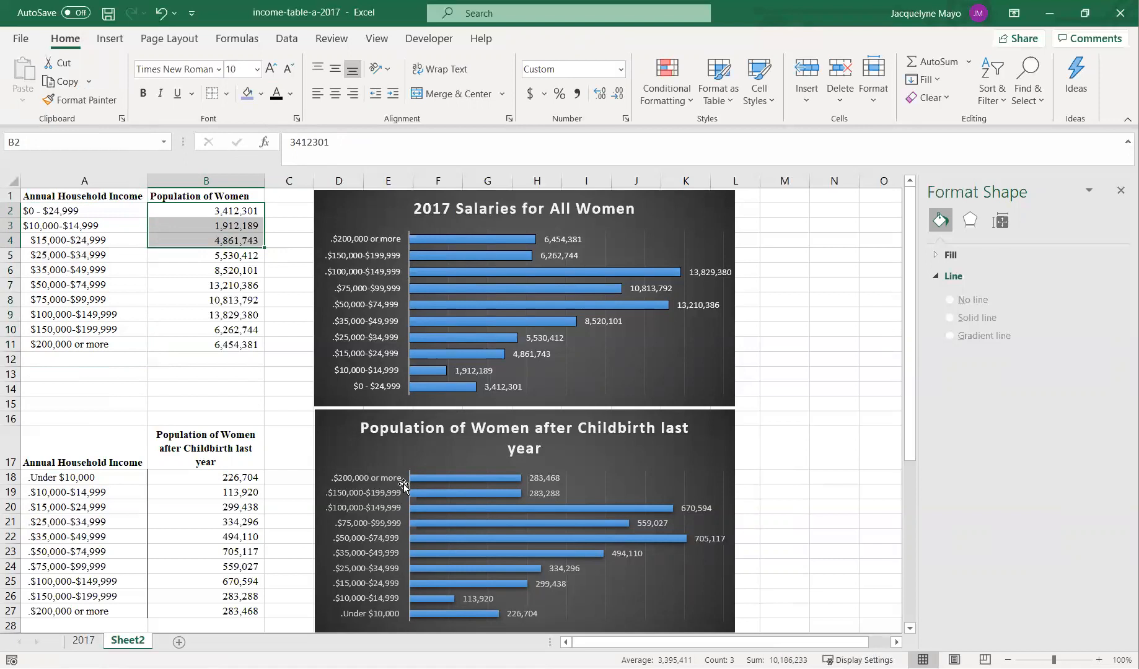
left_click(184, 211)
type("10")
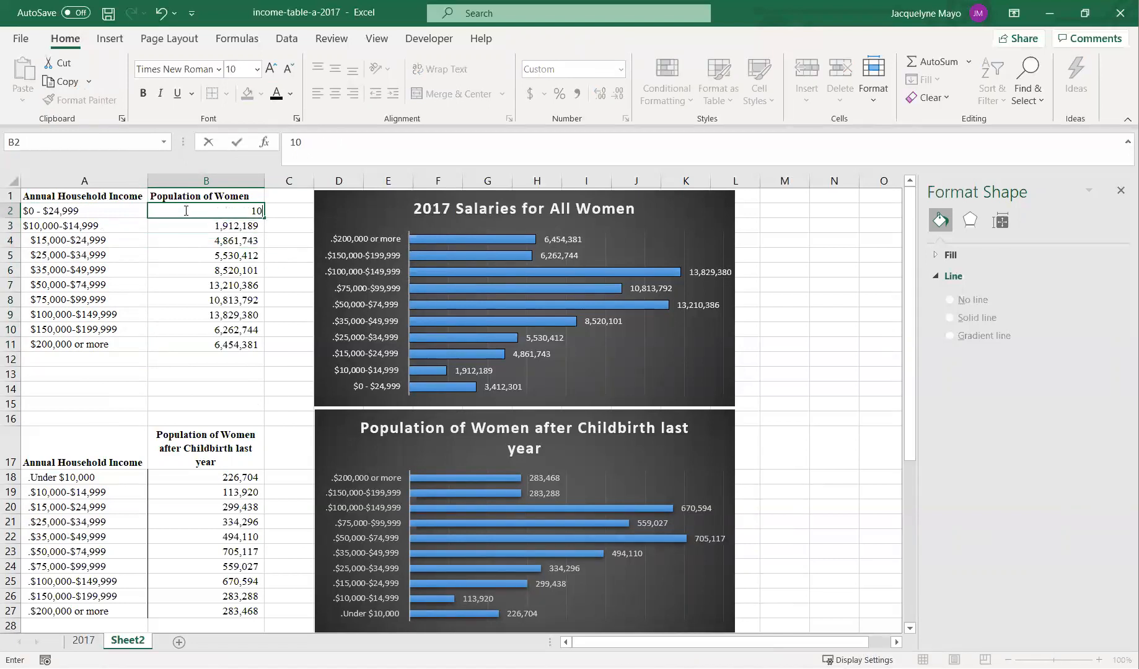
type("1863")
key("Escape")
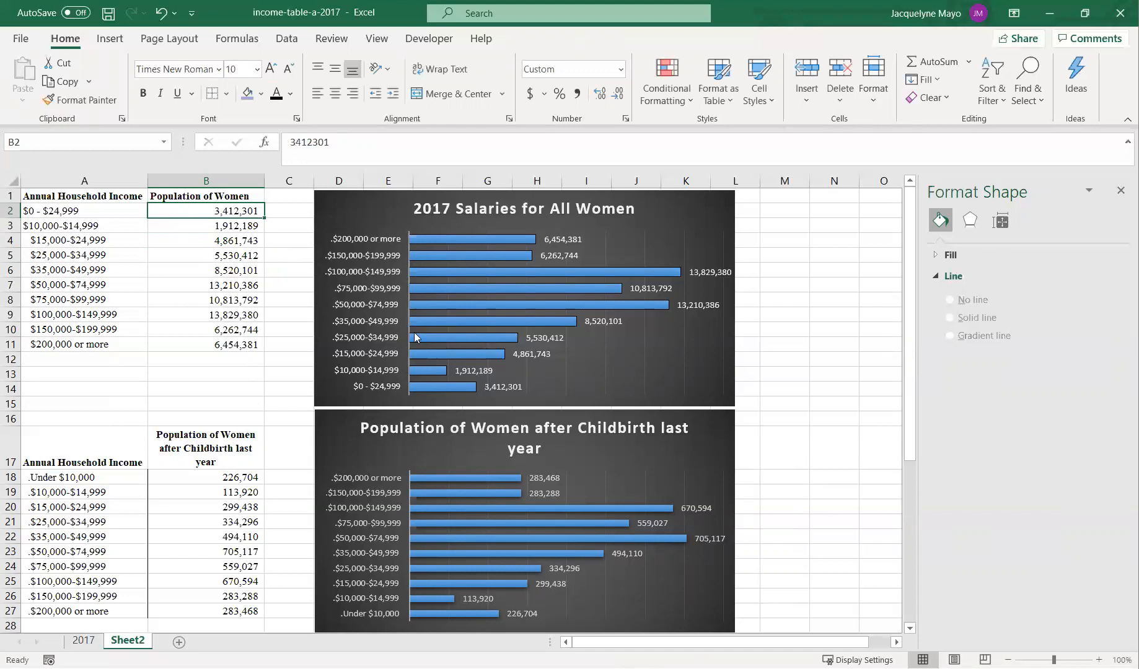
- Enter 10186233 in spare cell M11 as the total of the first three population values
left_click_drag(215, 213, 215, 245)
left_click(796, 348)
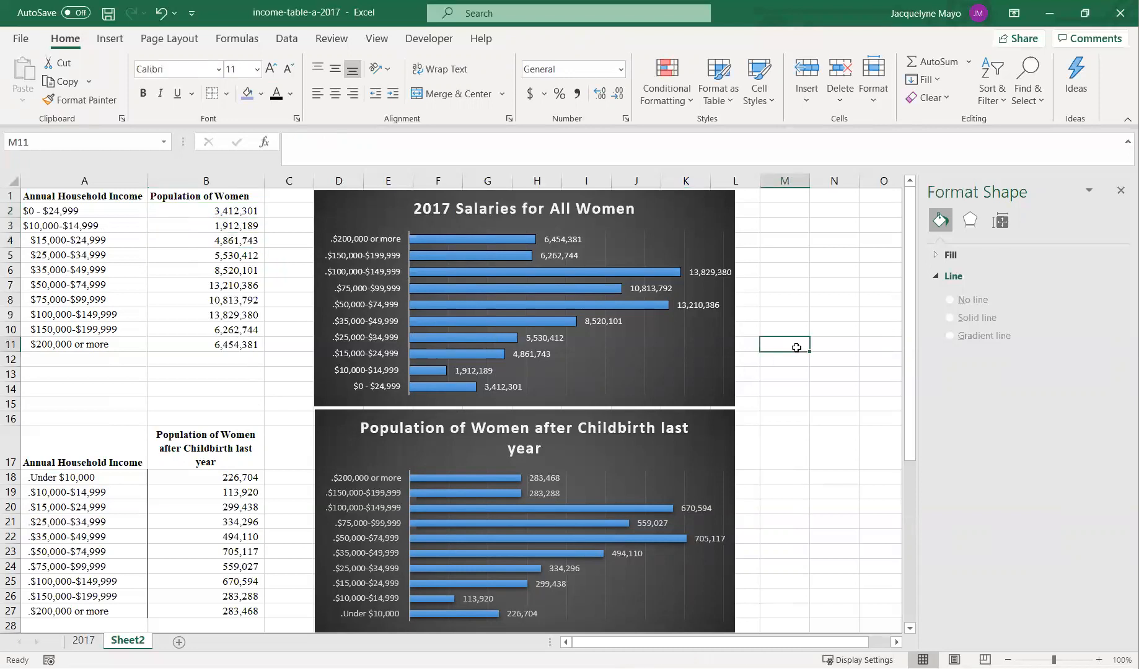
type("10186233")
key("Return")
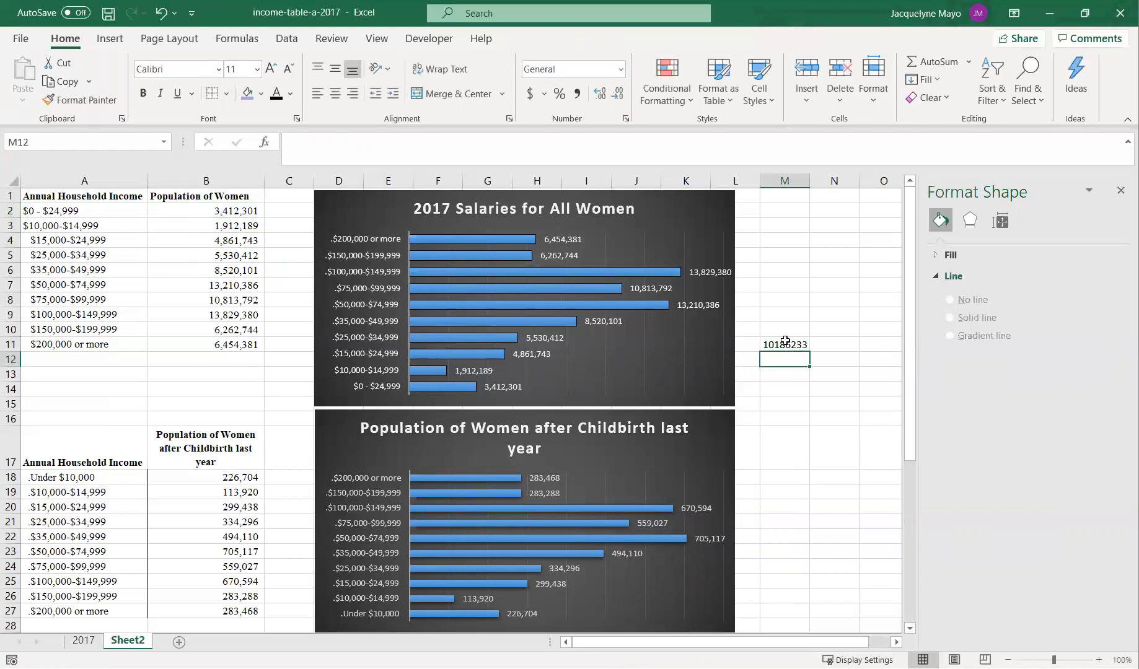
- Set the population in B2 to 10186233 for the $0 - $24,999 category
left_click(195, 206)
type("10186233")
key("Return")
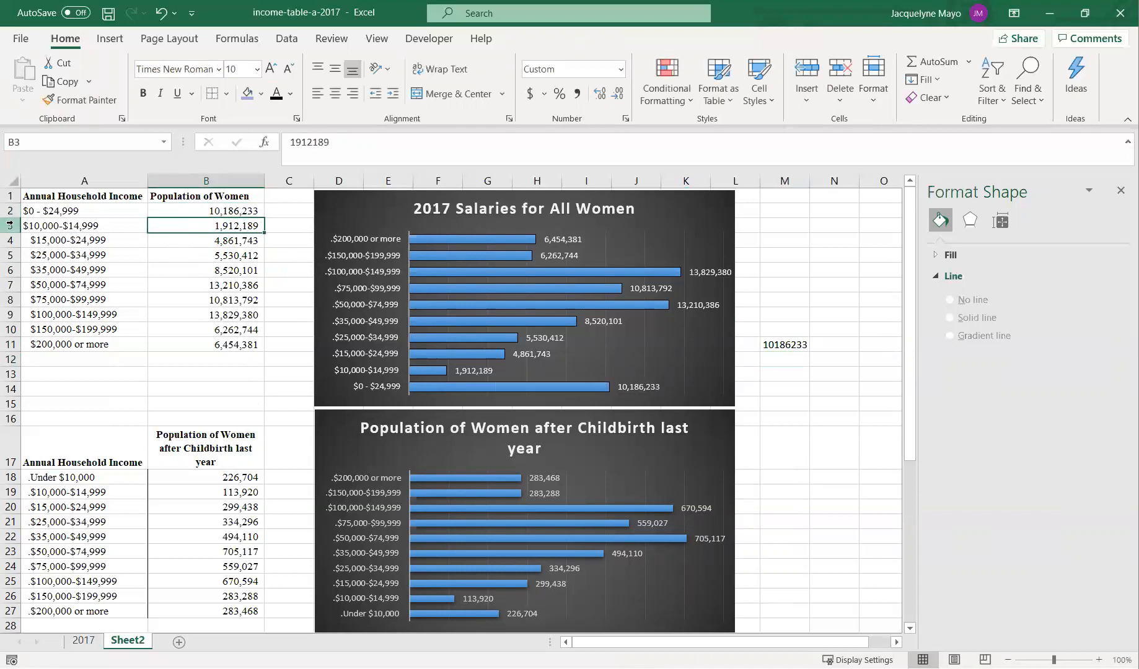
- Delete rows 3 and 4, the now-merged $10,000-$14,999 and $15,000-$24,999 categories
left_click_drag(9, 225, 12, 240)
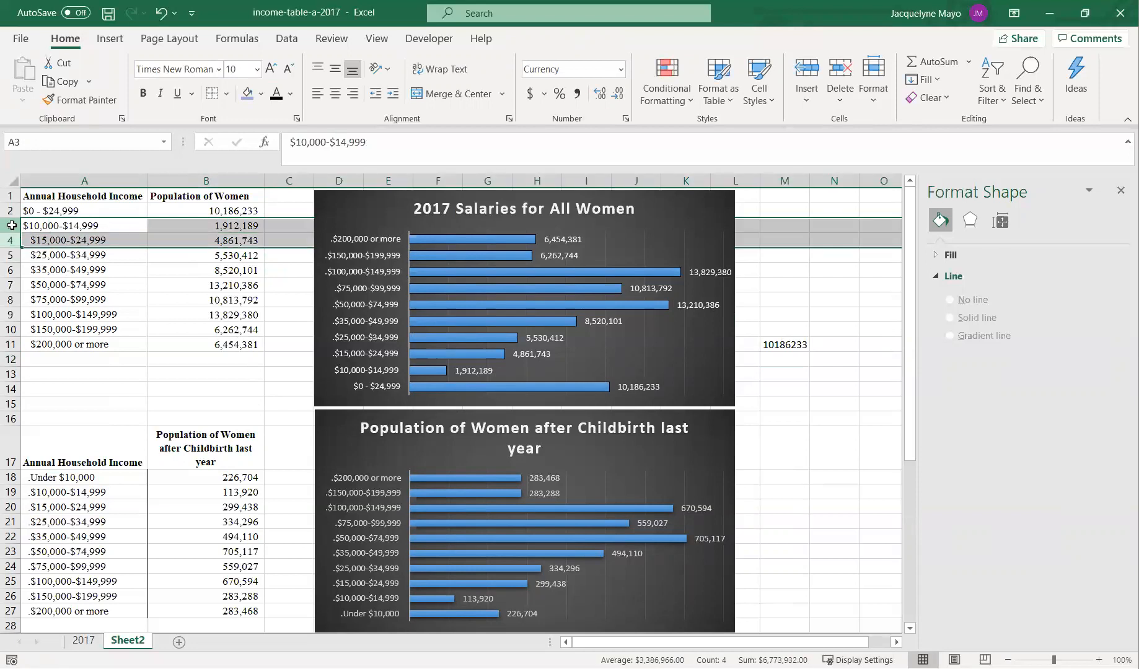
right_click(67, 388)
left_click(86, 382)
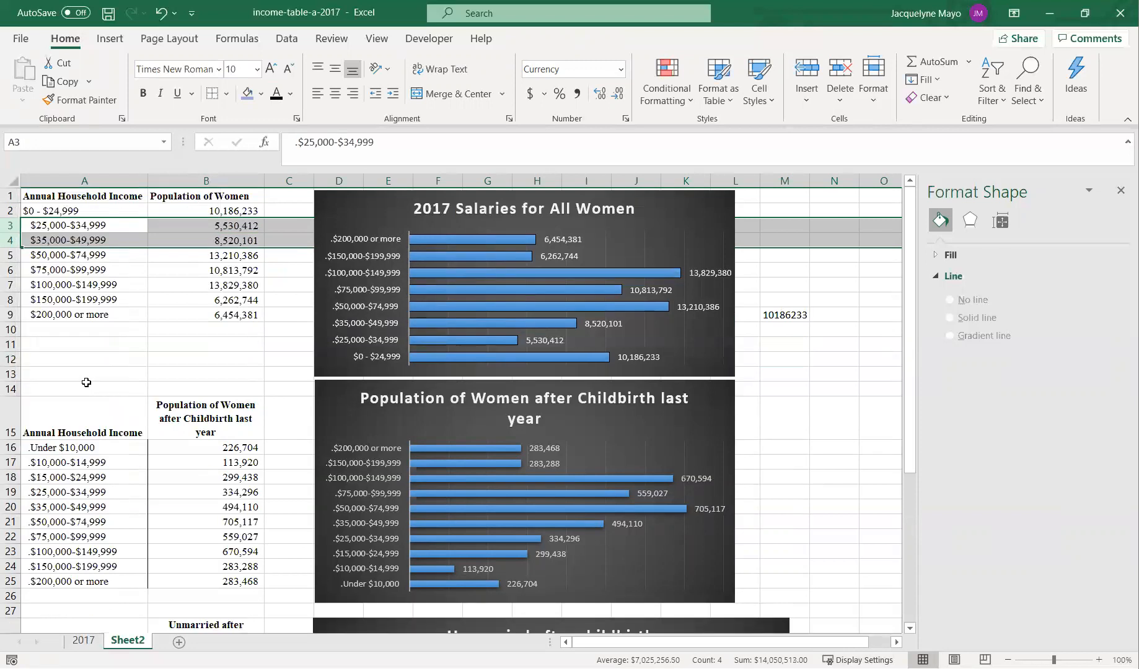
- Copy the $0 - $24,999 label from A2 into A16 of the childbirth table
scroll(116, 438, "down", 1)
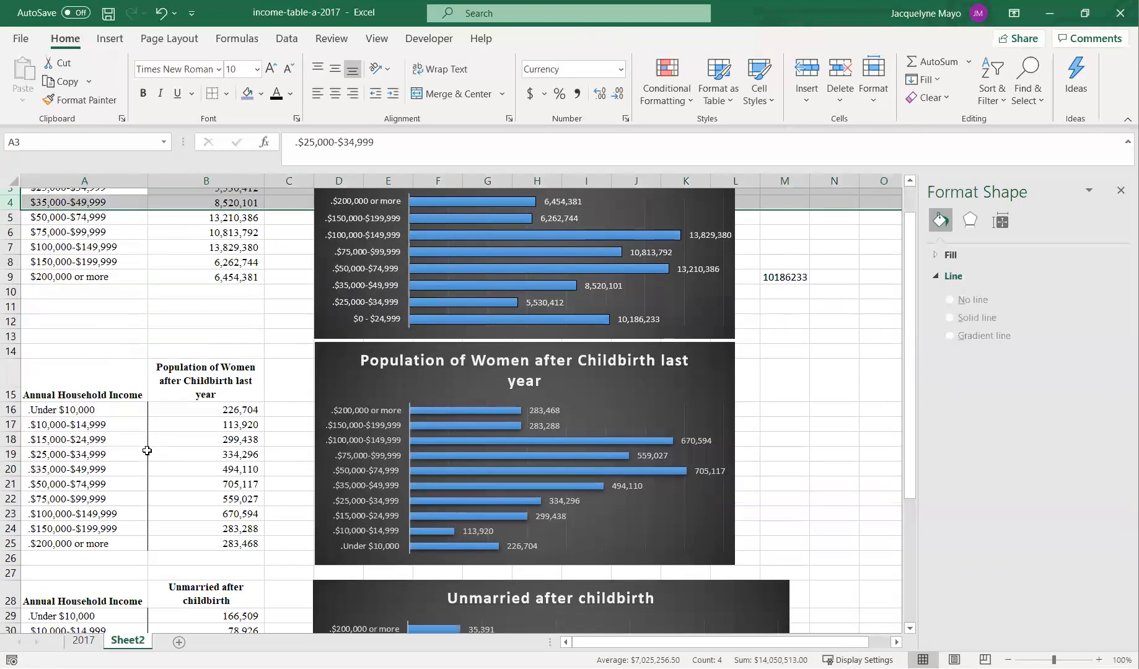
scroll(94, 417, "up", 1)
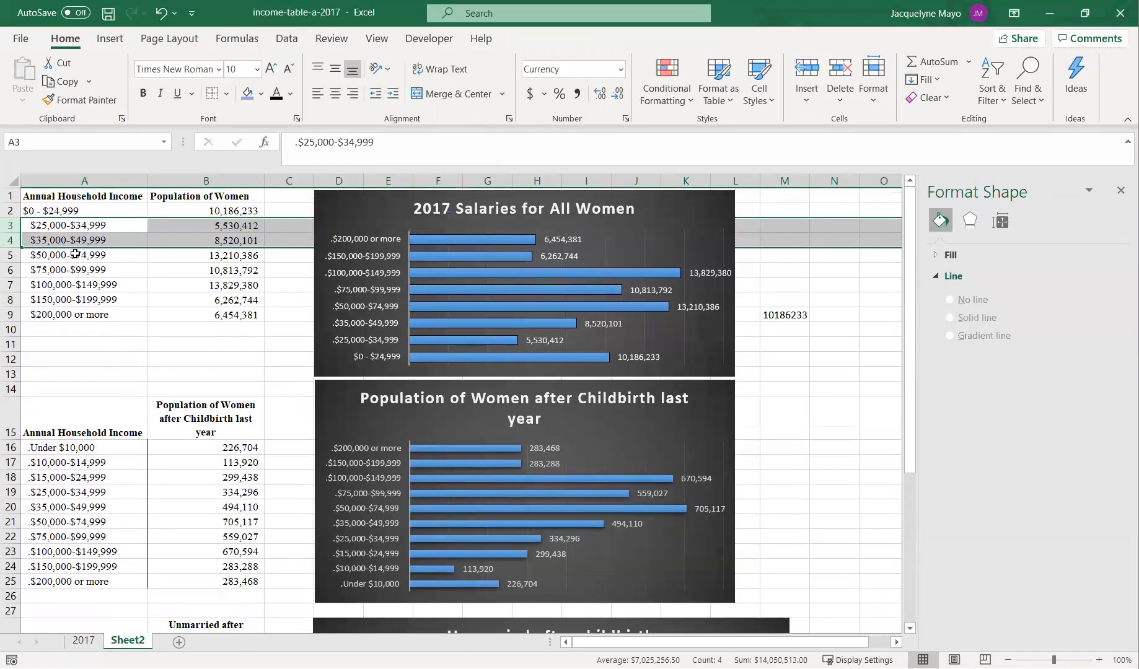
left_click(90, 211)
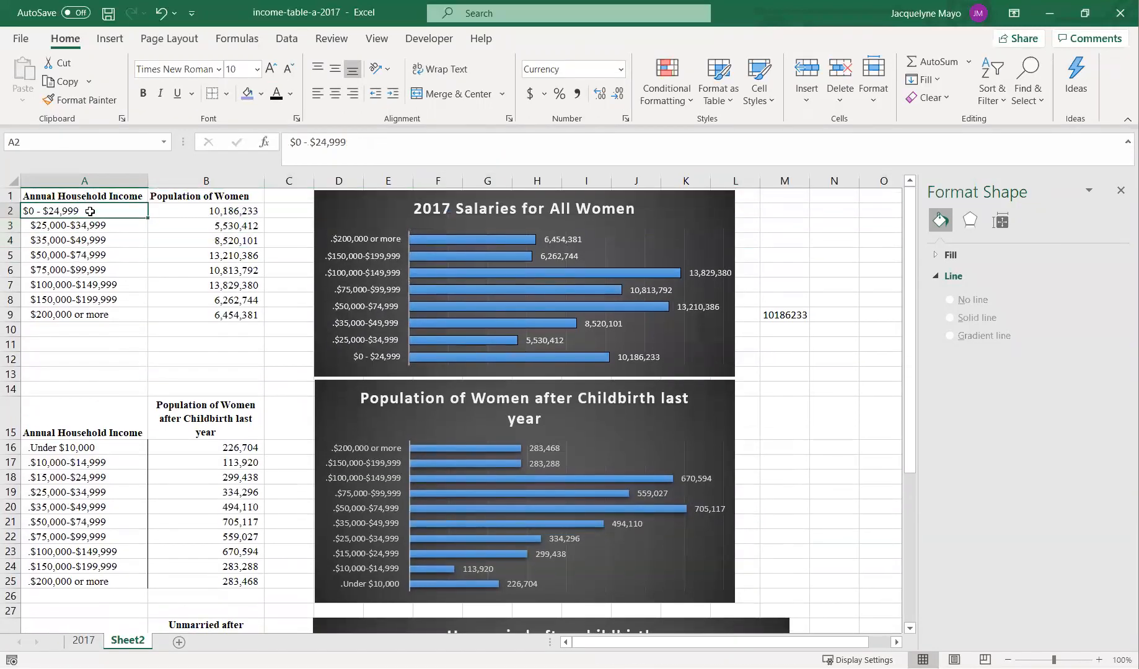
key("ctrl+c")
left_click(68, 446)
key("Return")
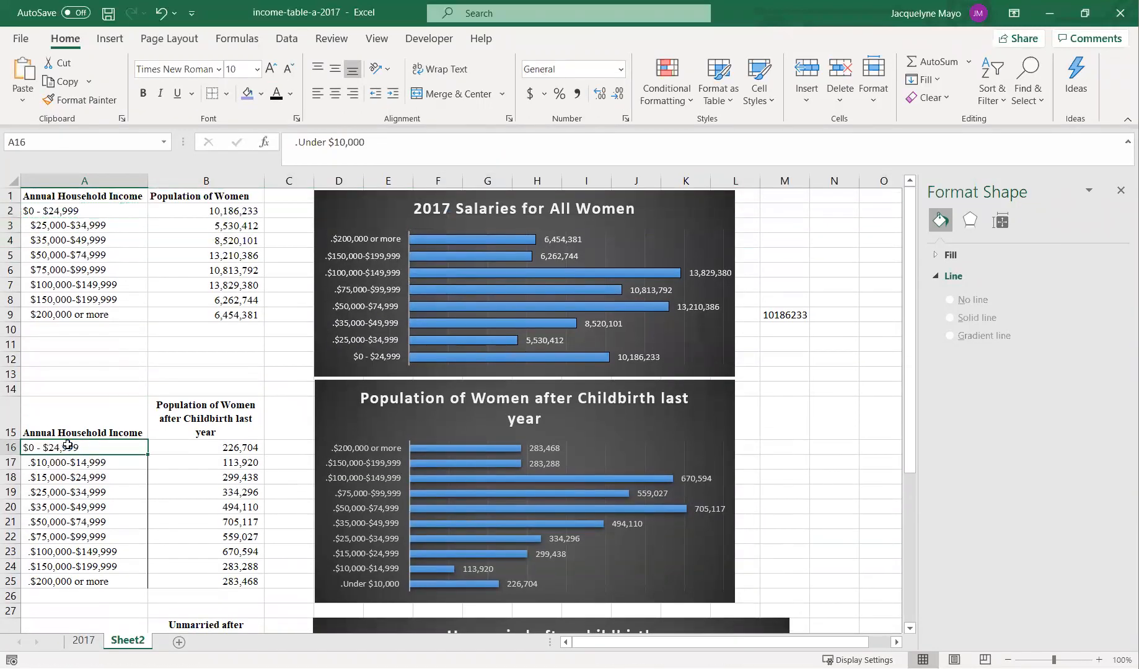
- Compute the sum =266704+113920+299438 in spare cell M9
left_click(800, 314)
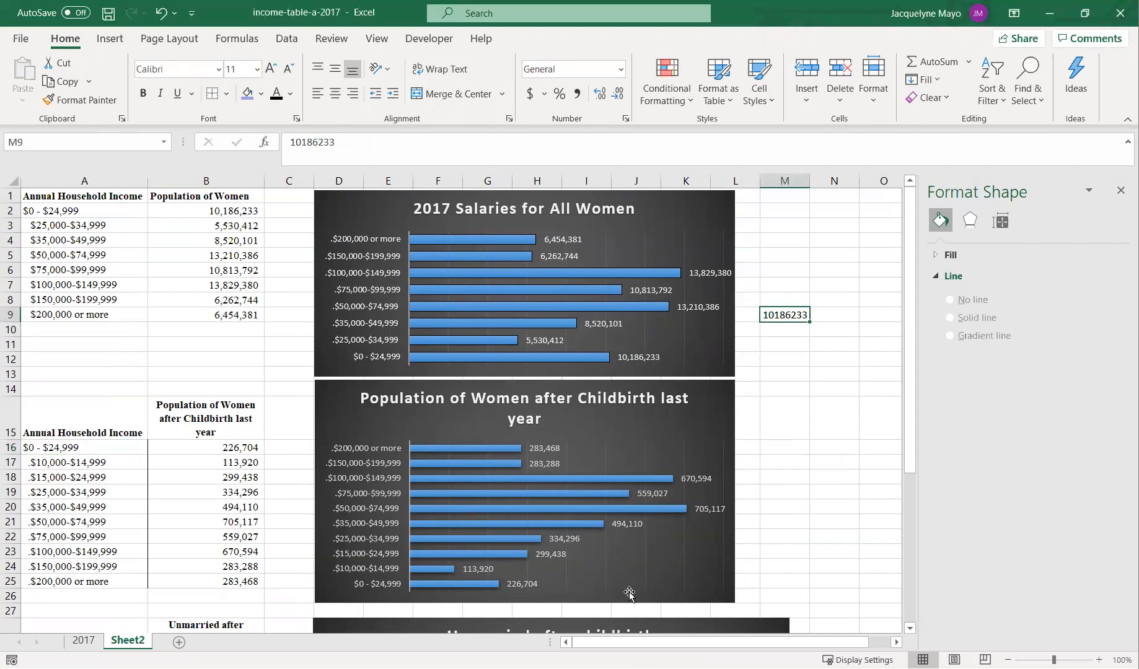
type("+266704+")
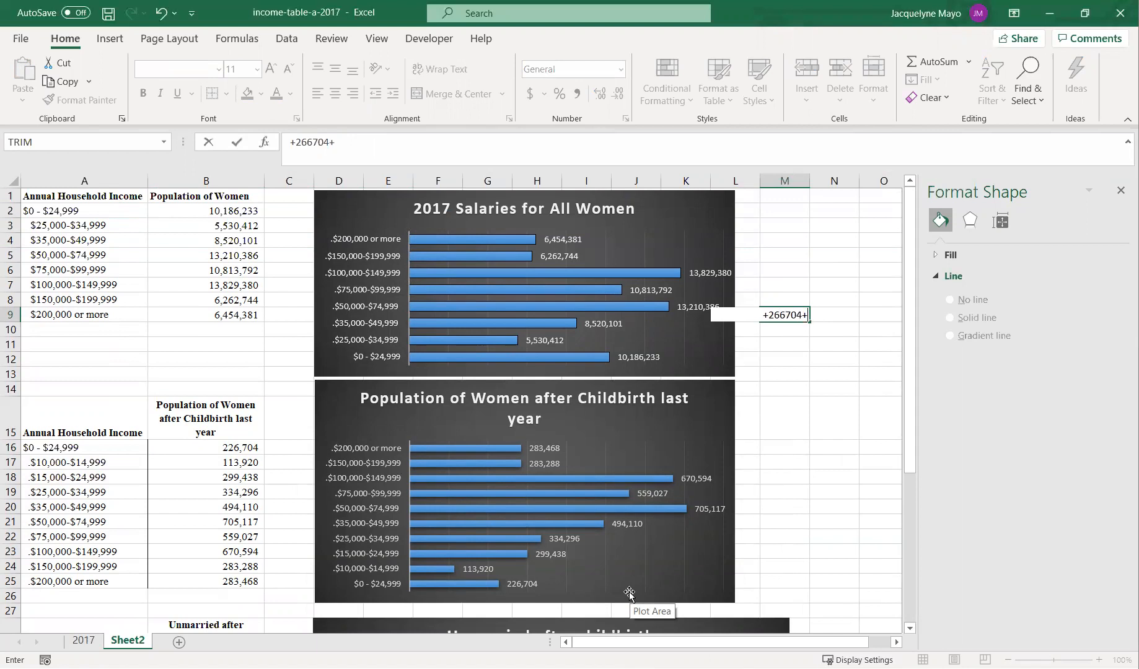
type("113920+299438")
key("Return")
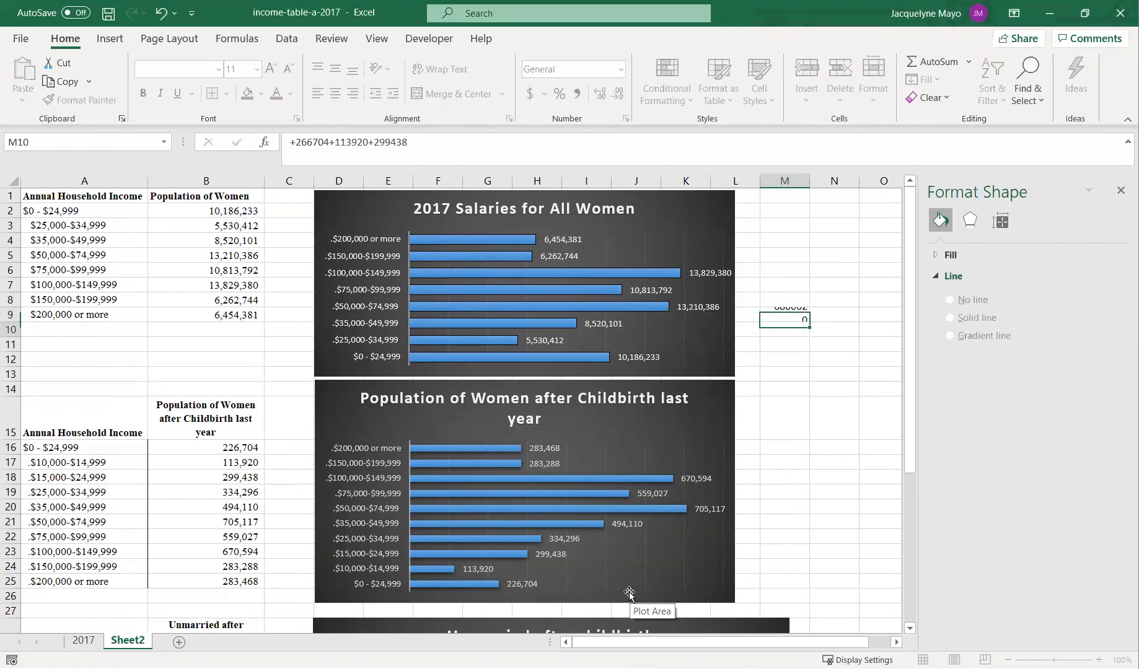
- Set the population in B16 to 680062
left_click(199, 445)
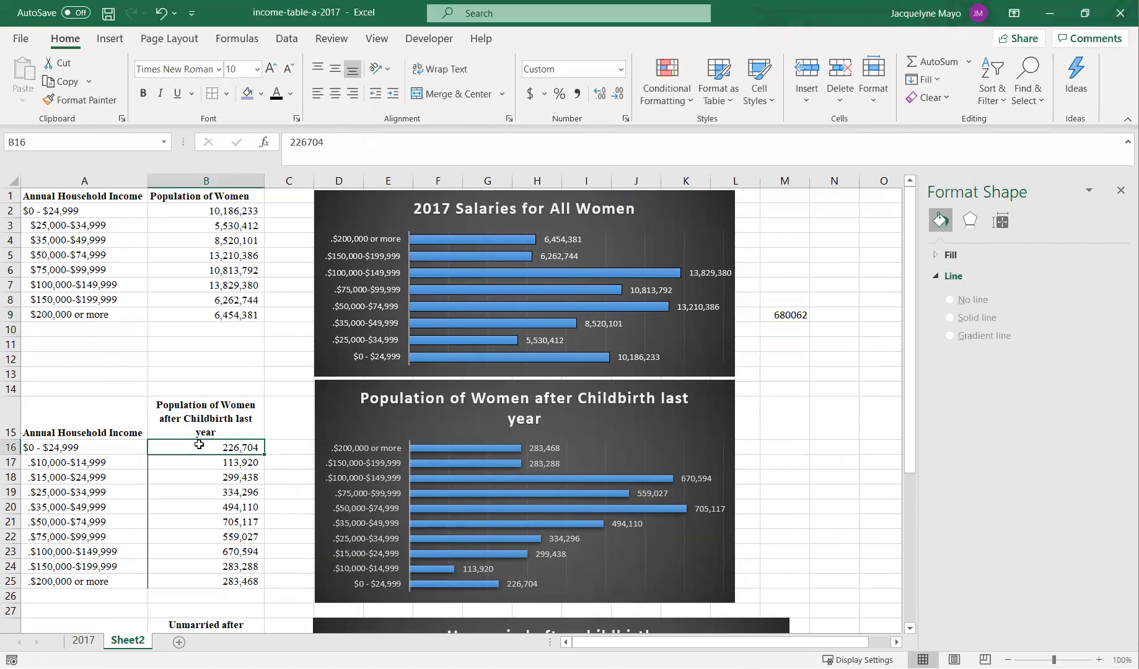
type("680062")
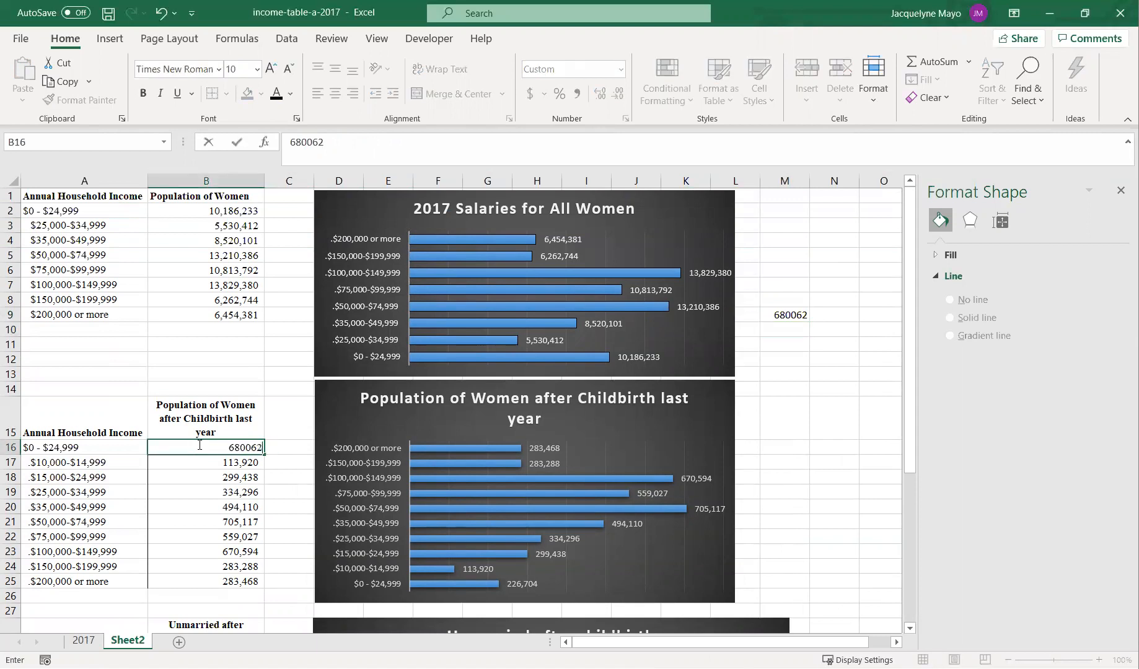
key("Return")
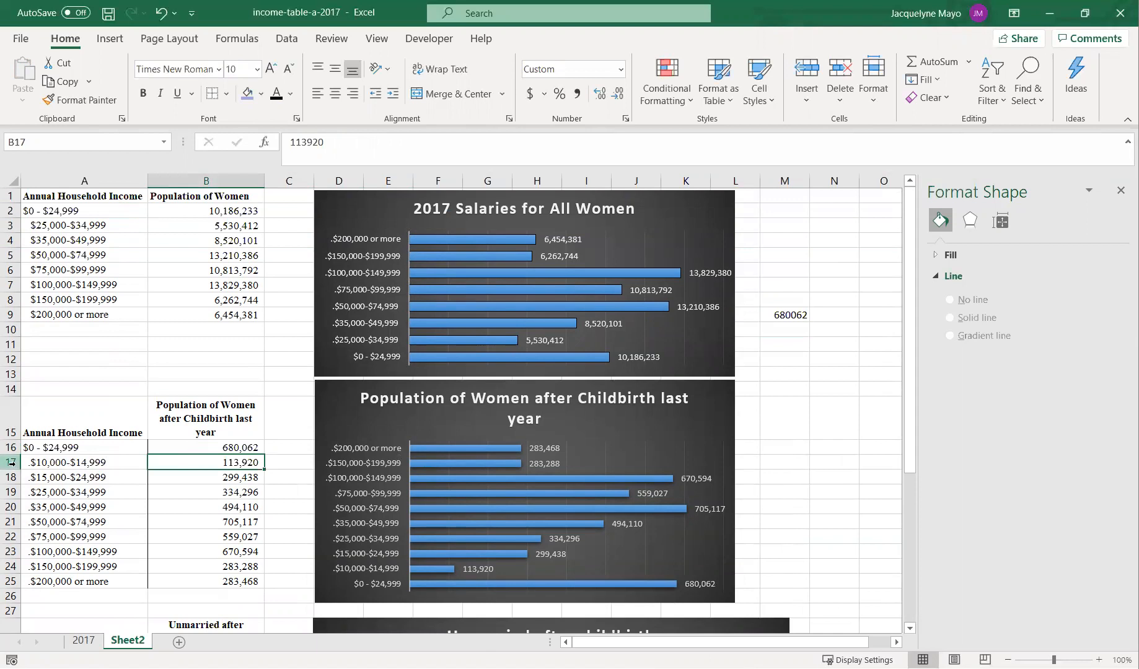
- Delete rows 17 and 18, the merged lower income categories of the childbirth table
left_click(12, 466)
left_click_drag(13, 471, 13, 478)
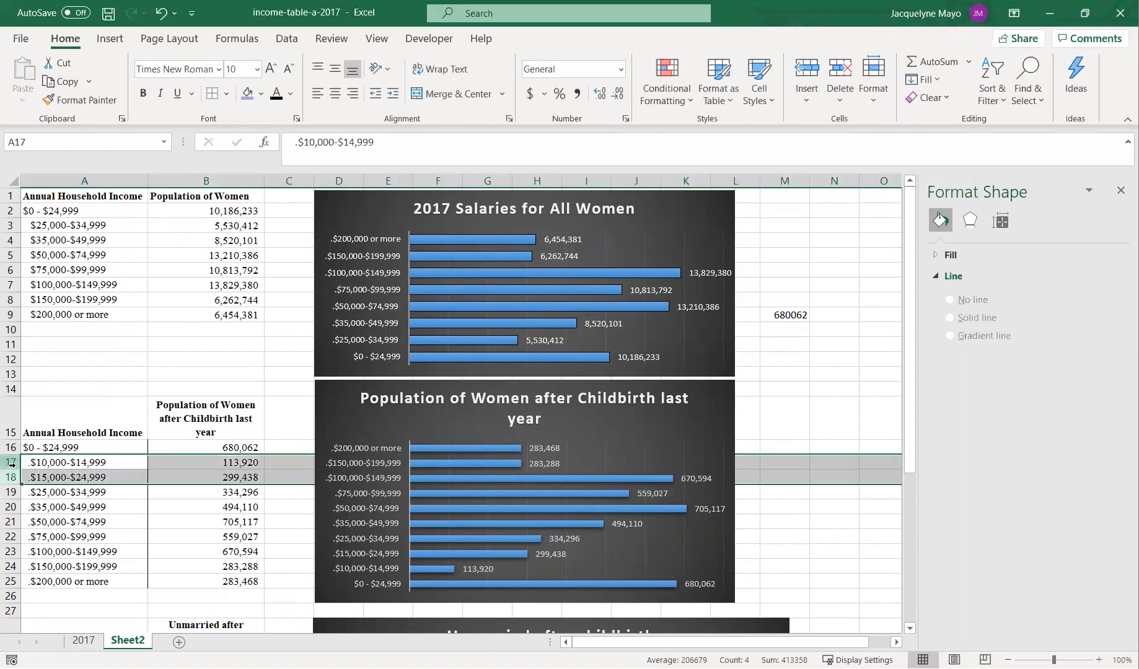
right_click(18, 477)
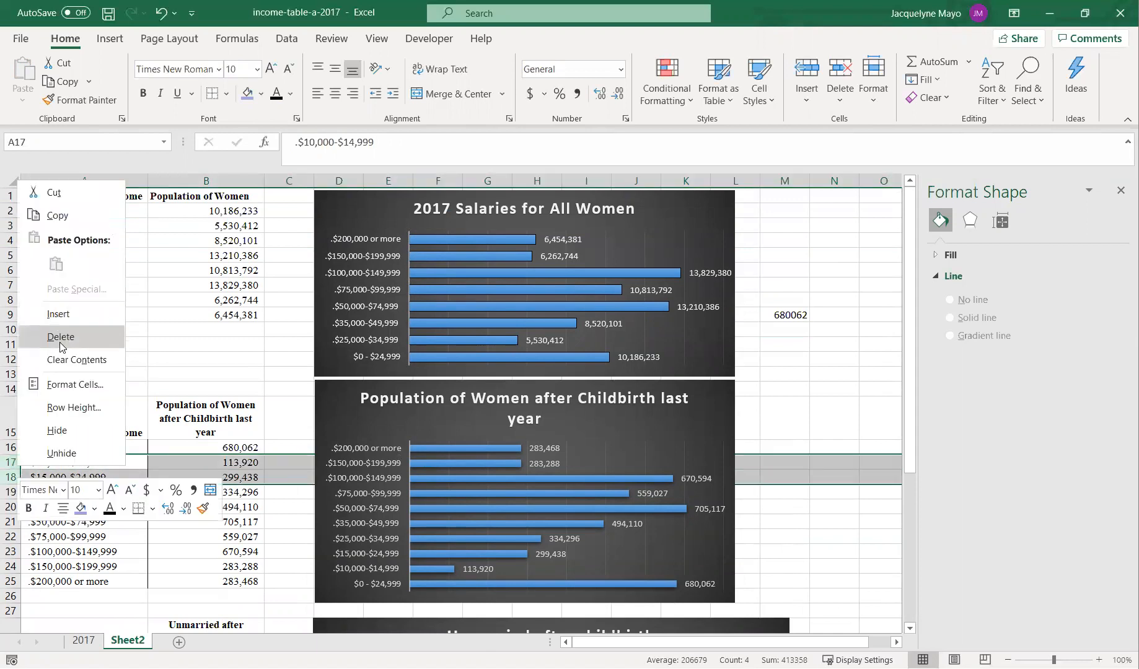
left_click(61, 337)
- Copy the $0 - $24,999 label from A16 into A27 of the unmarried table
scroll(792, 537, "down", 2)
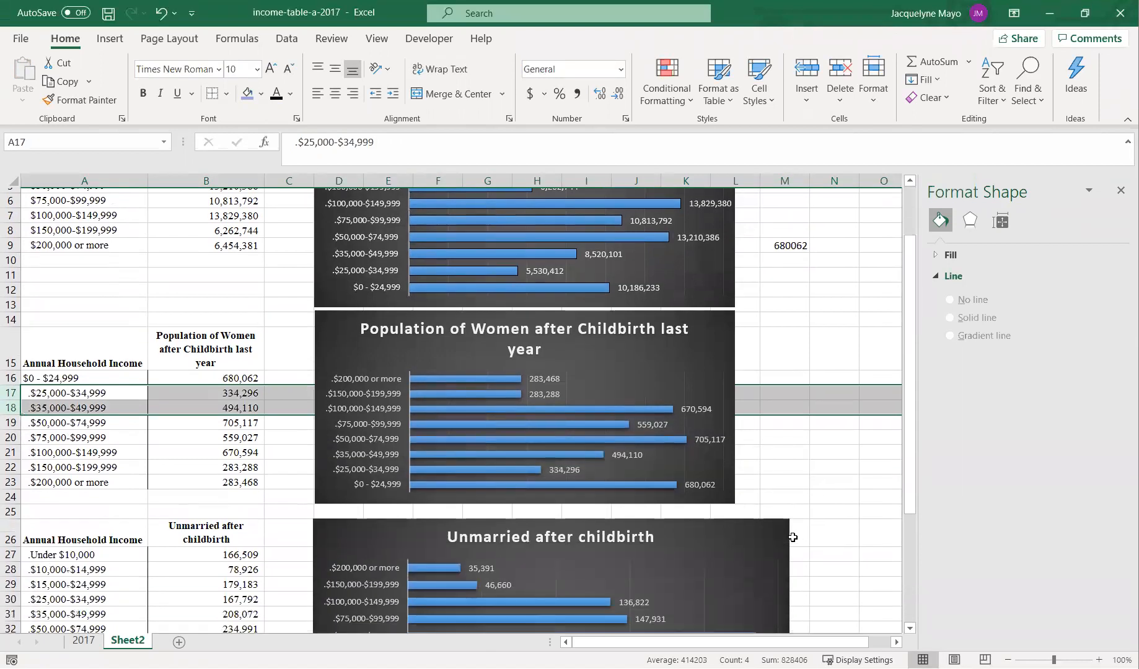
scroll(793, 537, "down", 1)
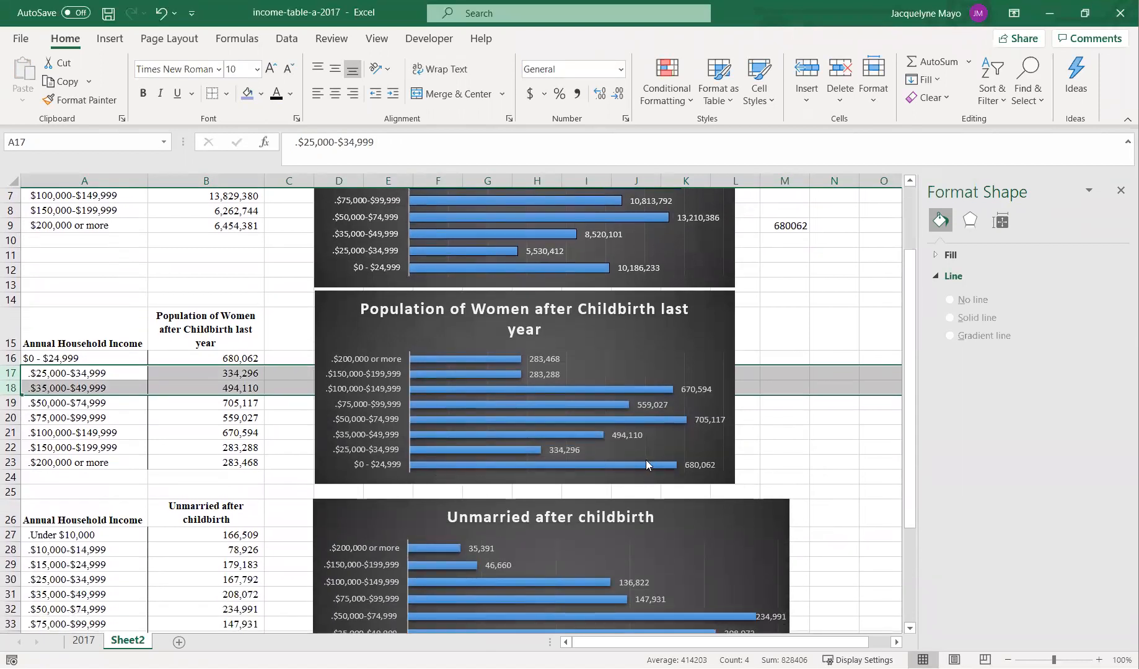
scroll(294, 500, "down", 2)
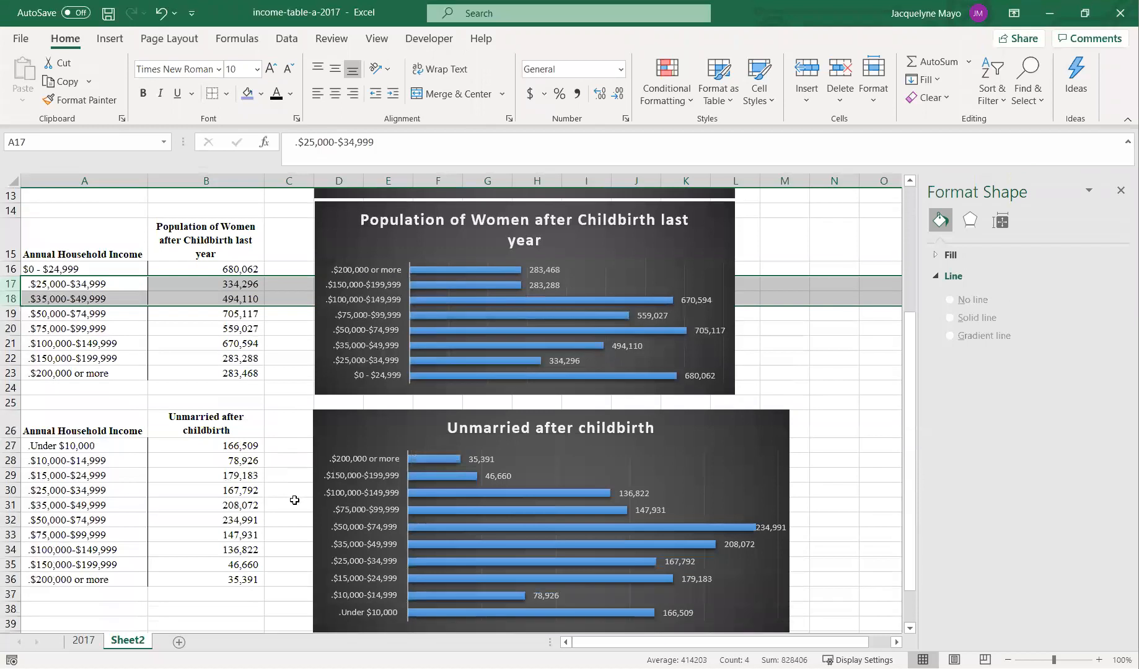
left_click(156, 449)
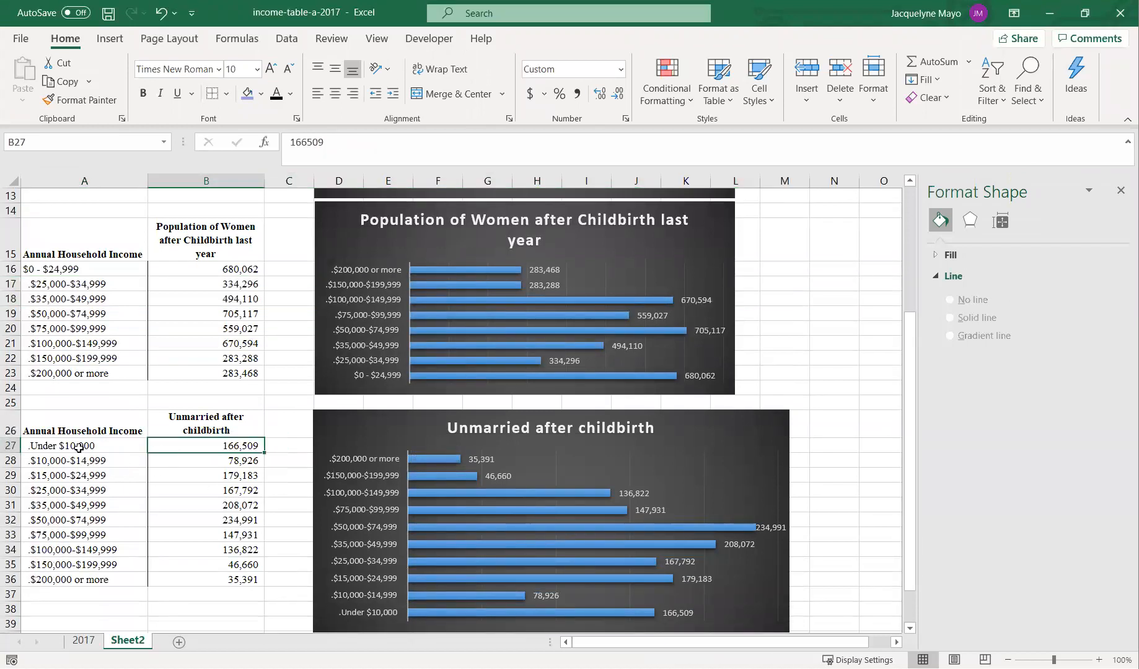
left_click(109, 267)
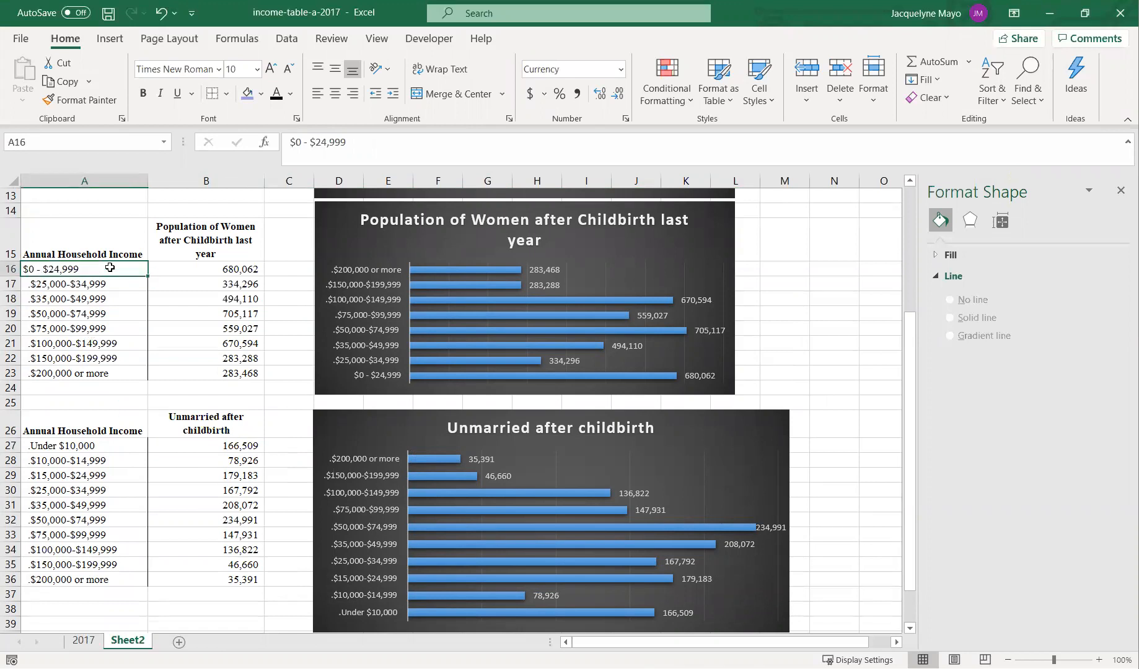
key("ctrl+c")
left_click(77, 447)
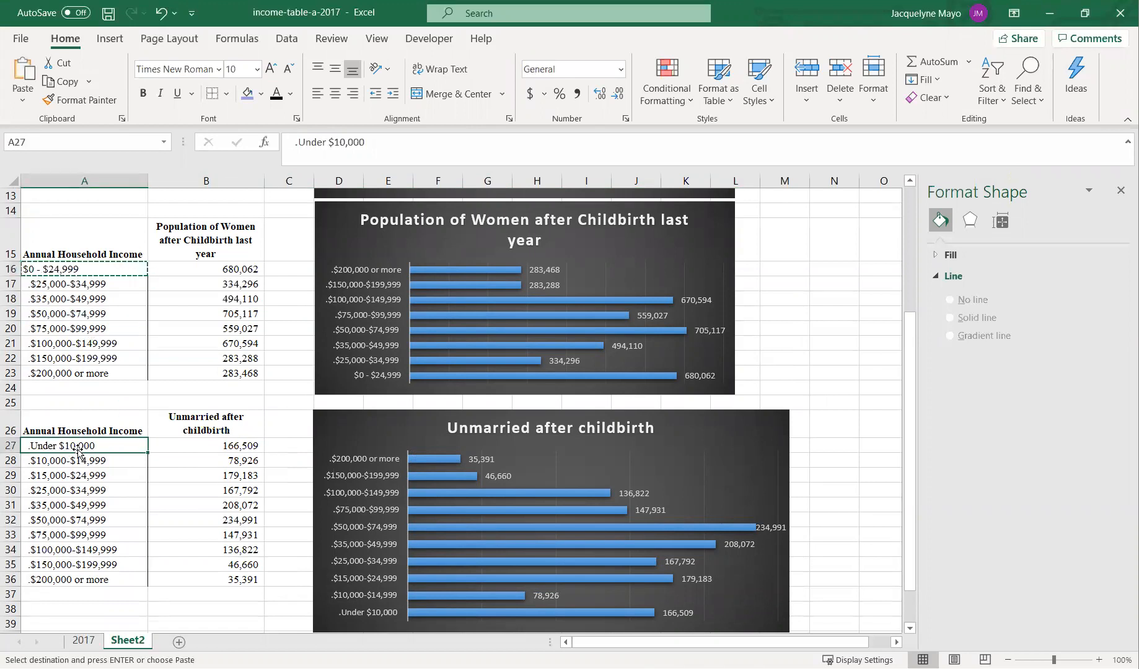
key("ctrl+v")
key("Escape")
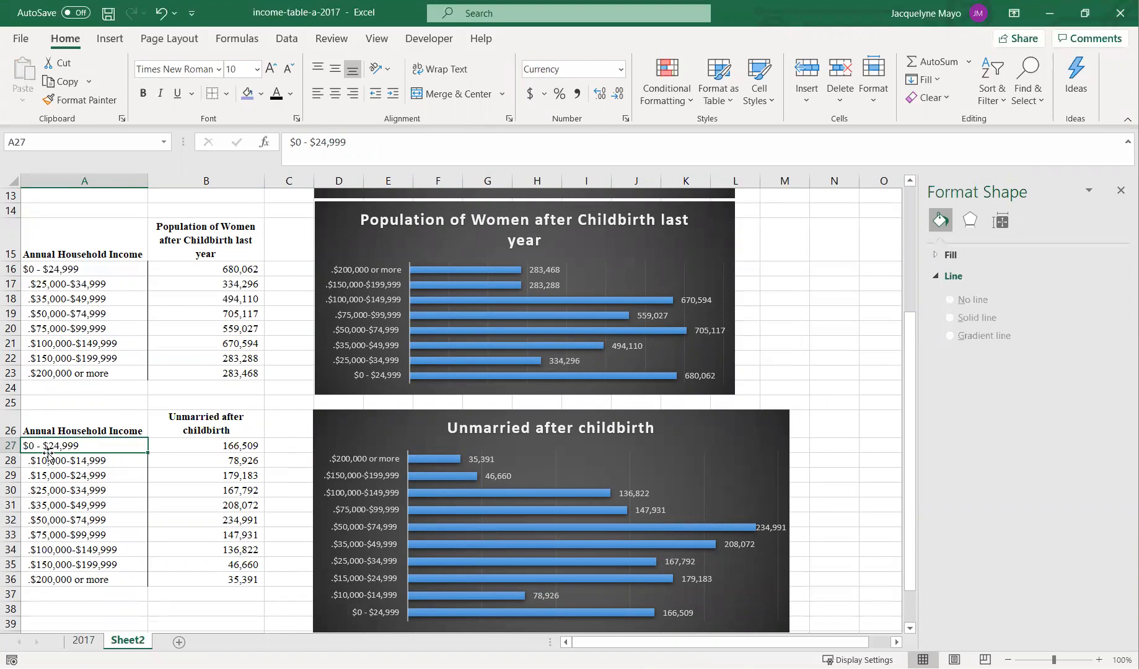
- Compute the sum =166509+78926+179183 in spare cell N27
left_click(835, 440)
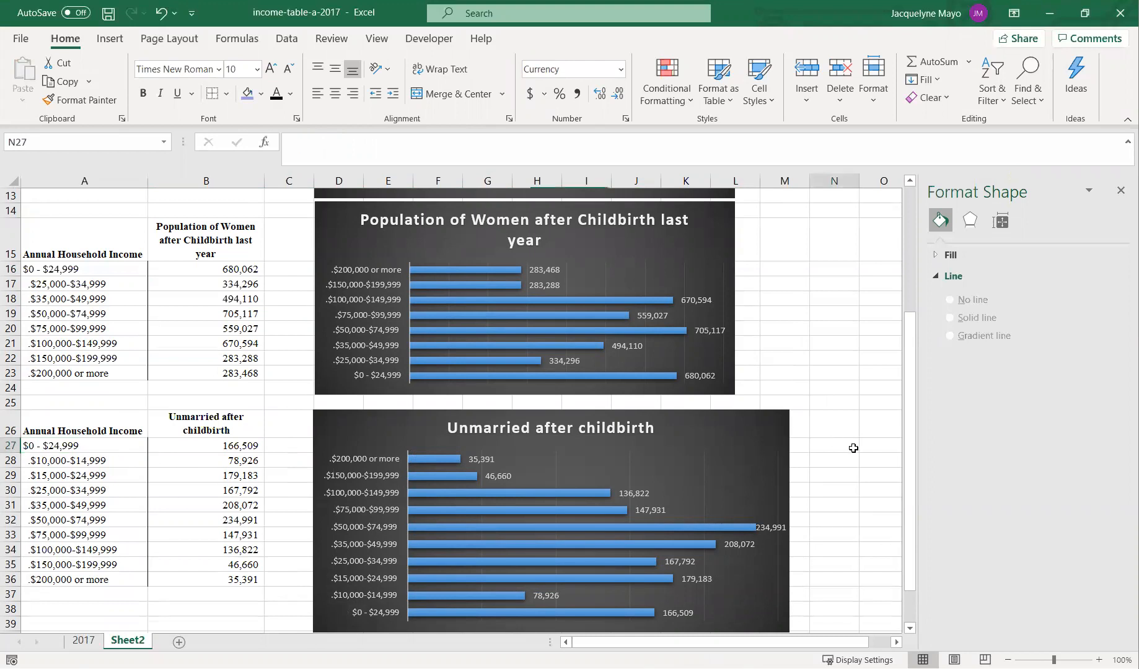
type("+16650")
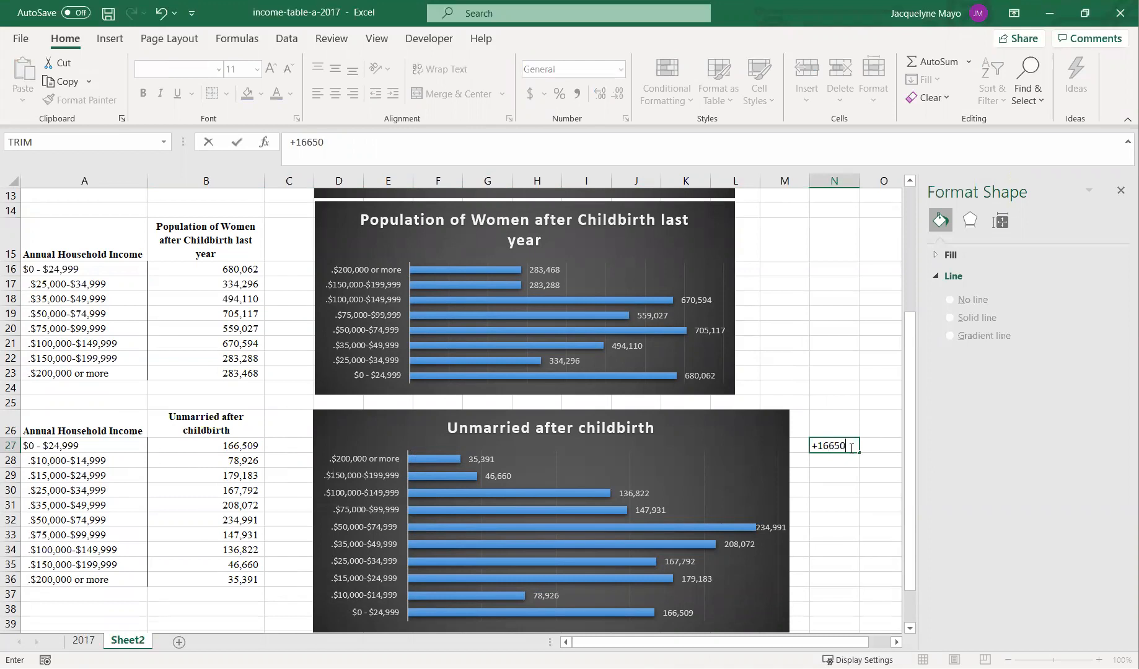
type("9+78926+17918")
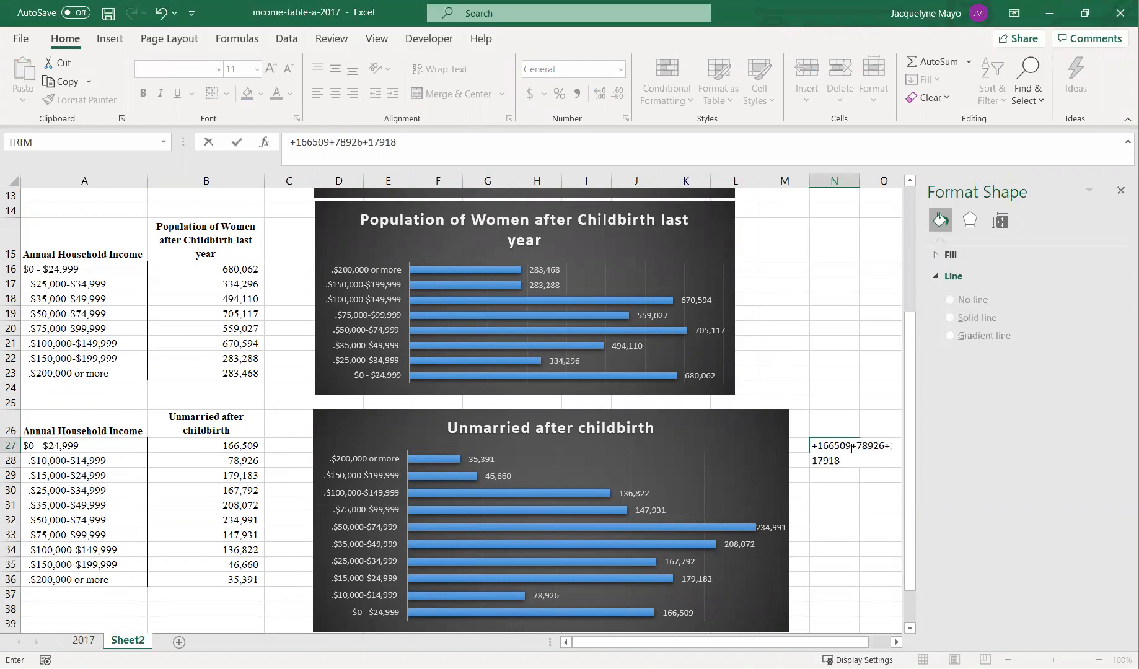
type("3")
key("Return")
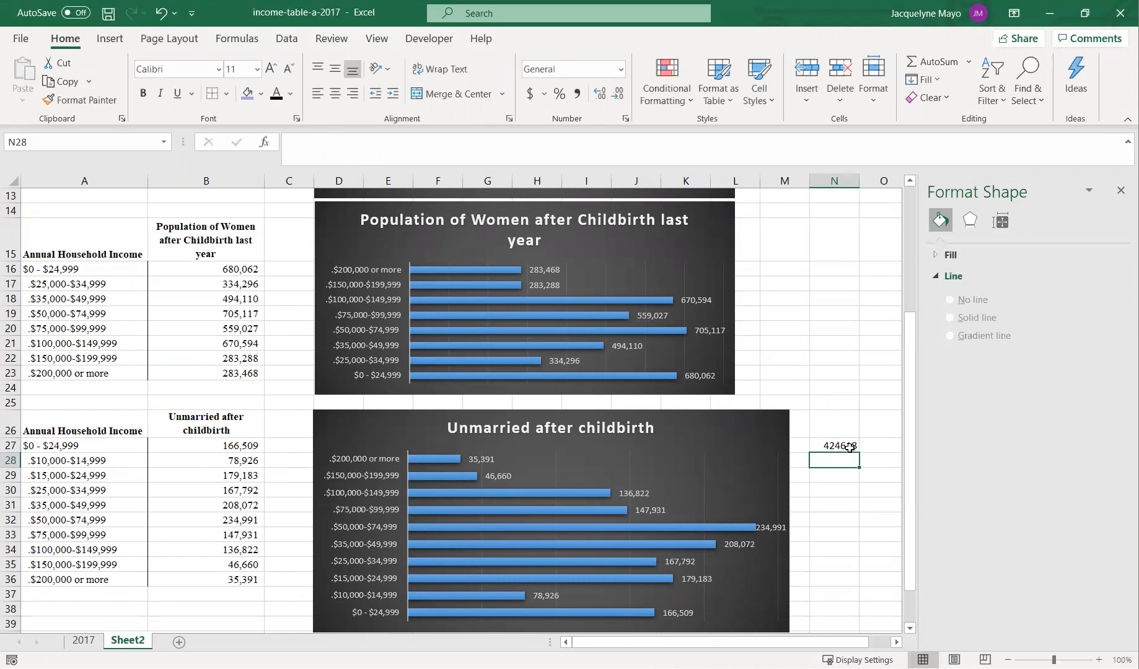
- Set the population in B27 to 424618
left_click(204, 447)
type("424618")
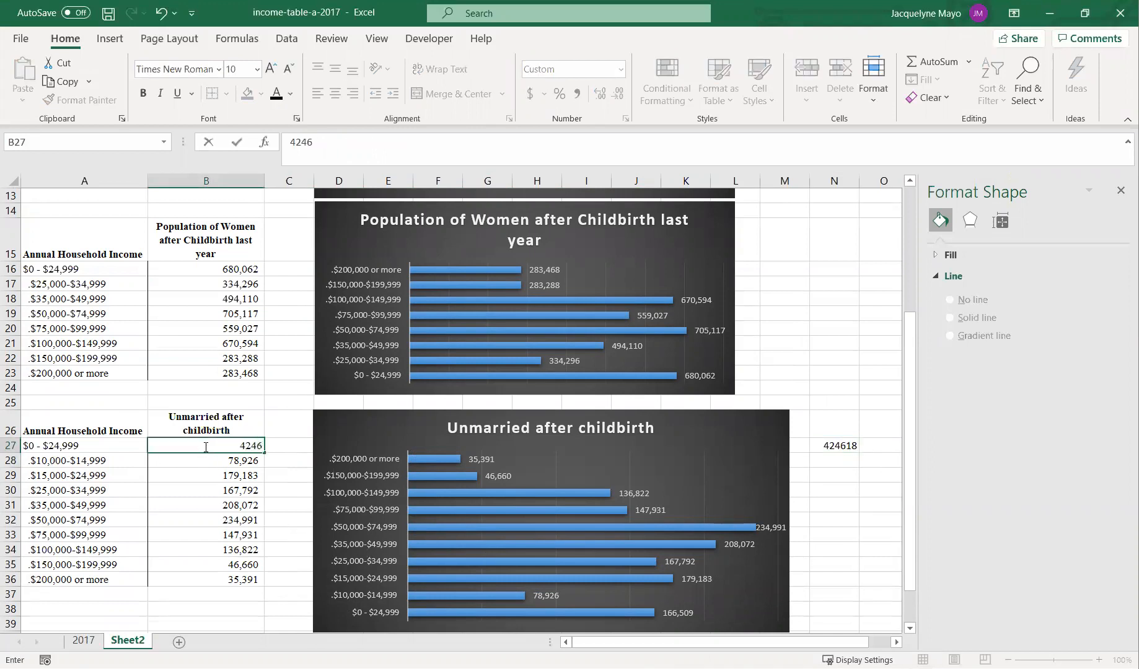
key("Return")
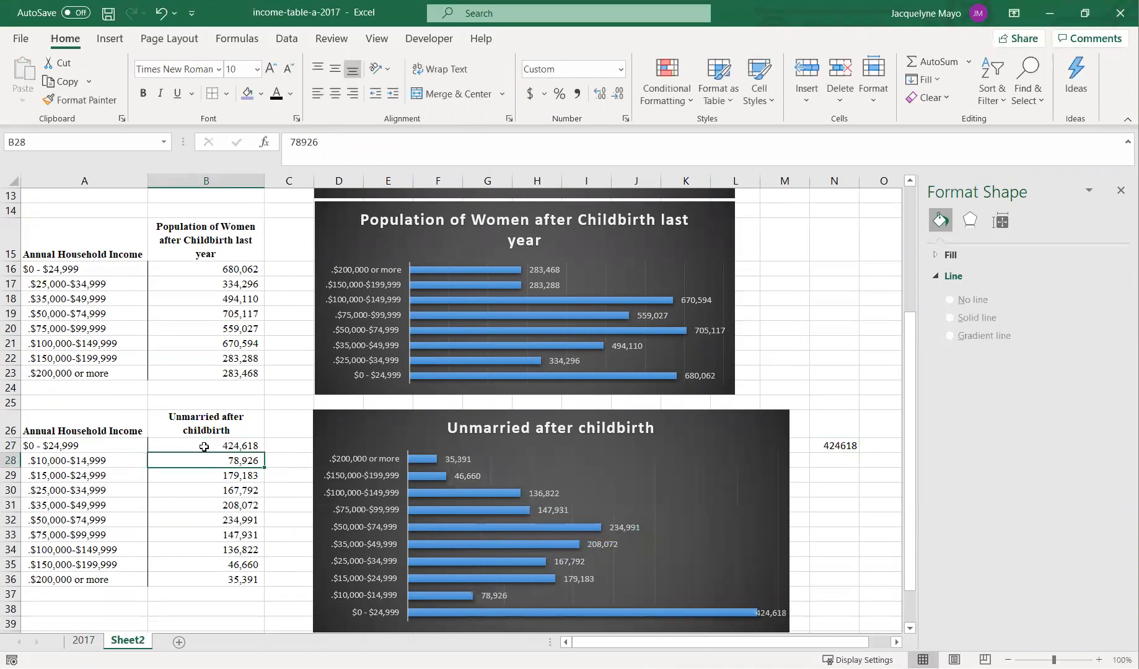
- Delete rows 28 and 29, the merged lower income categories of the unmarried table
left_click(12, 462)
left_click_drag(13, 464, 16, 475)
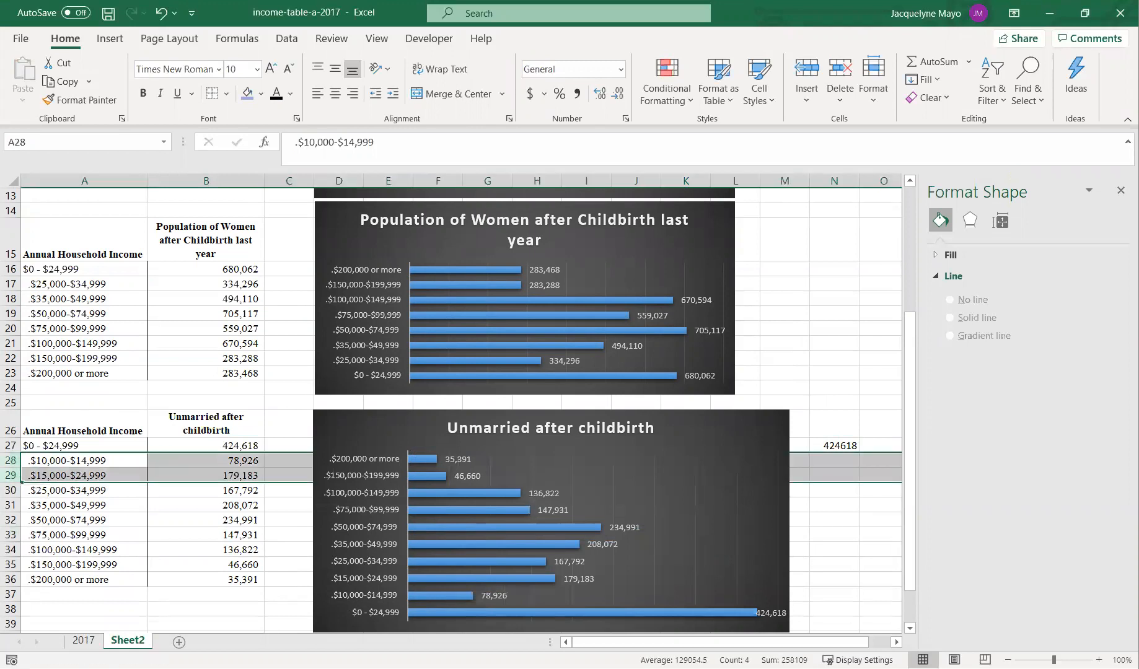
right_click(17, 469)
left_click(62, 340)
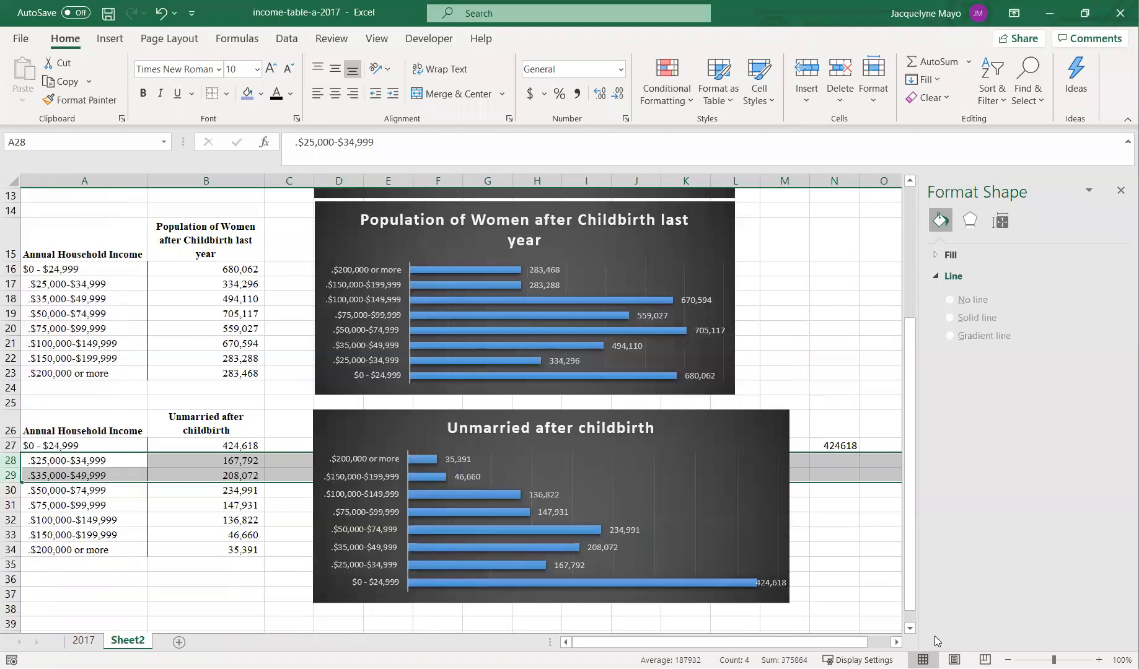
- Widen the Unmarried after childbirth chart by extending its edge to about column N
left_click(887, 597)
scroll(890, 597, "down", 1)
scroll(891, 597, "down", 2)
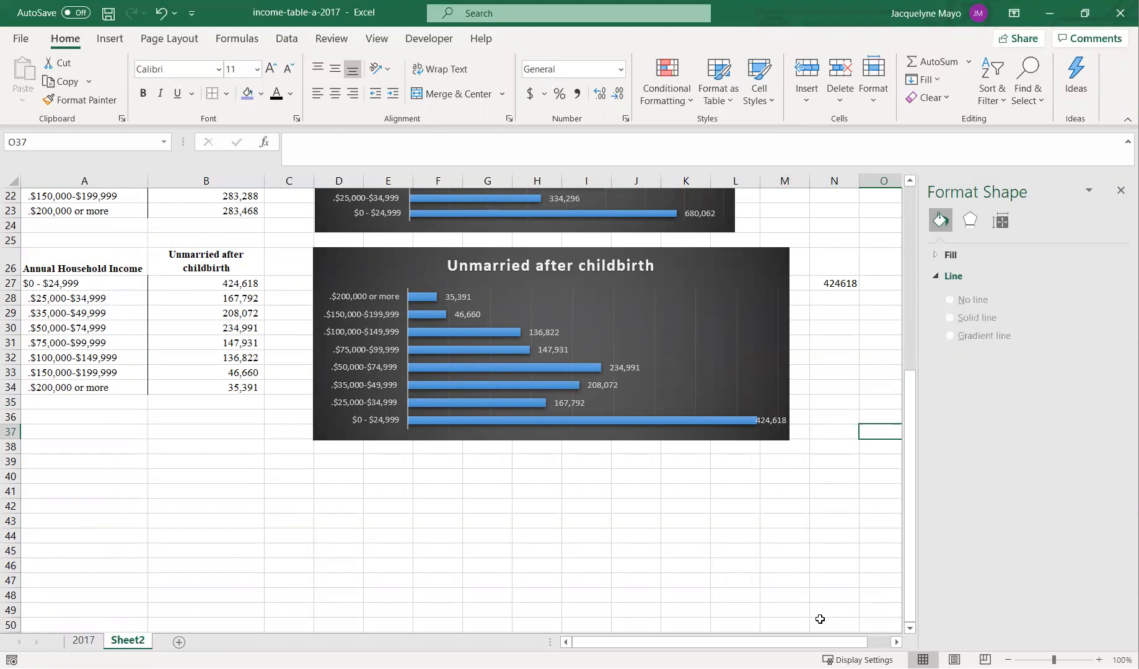
left_click(781, 352)
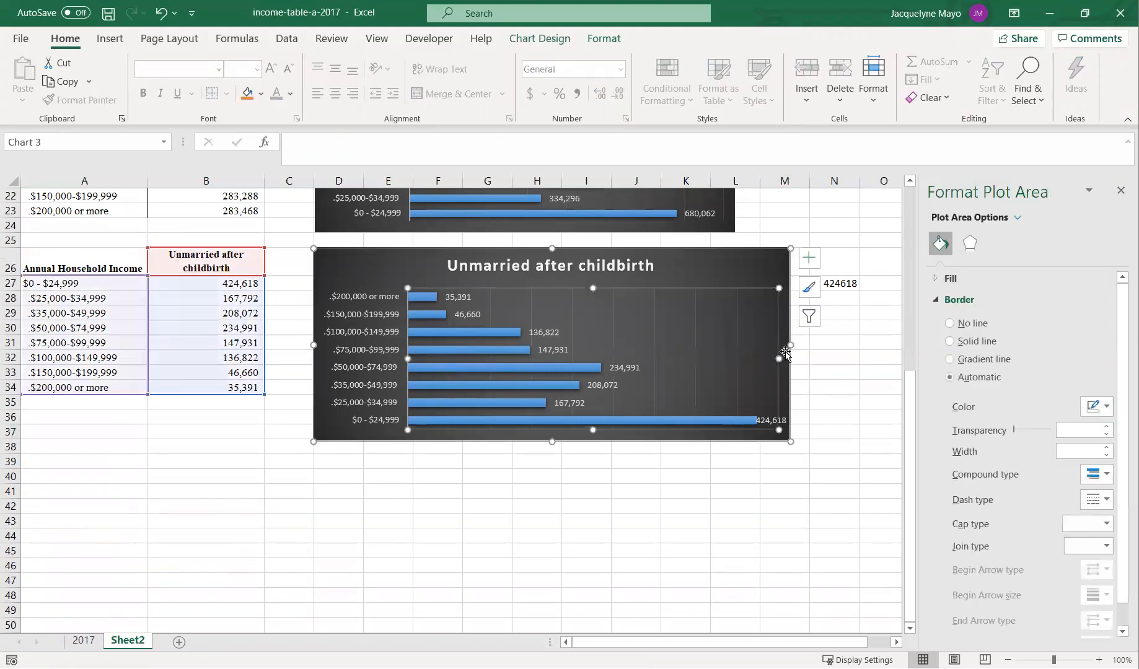
left_click_drag(791, 345, 806, 345)
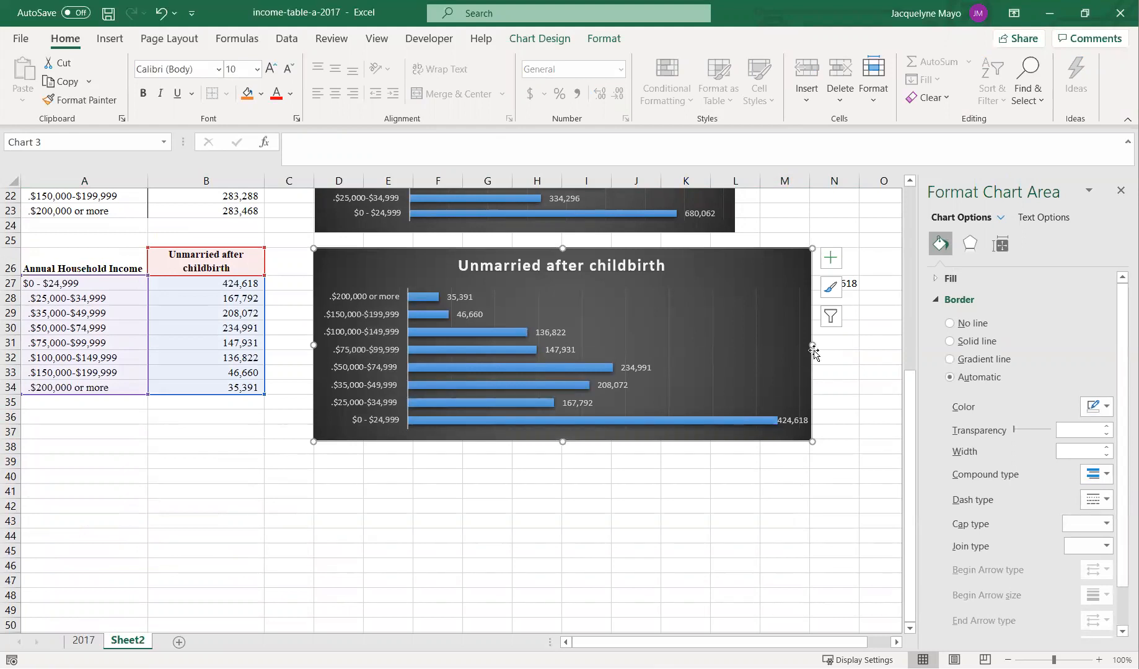
left_click_drag(811, 345, 822, 345)
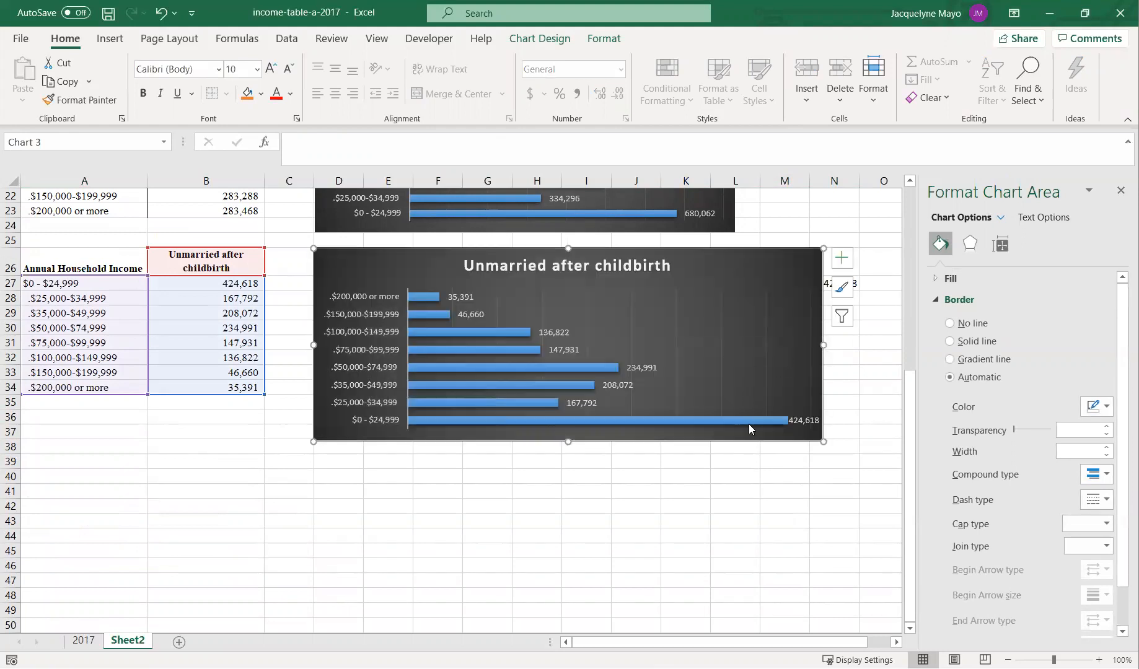
- Widen the Population of Women after Childbirth last year chart to match the unmarried chart's width
scroll(698, 505, "up", 2)
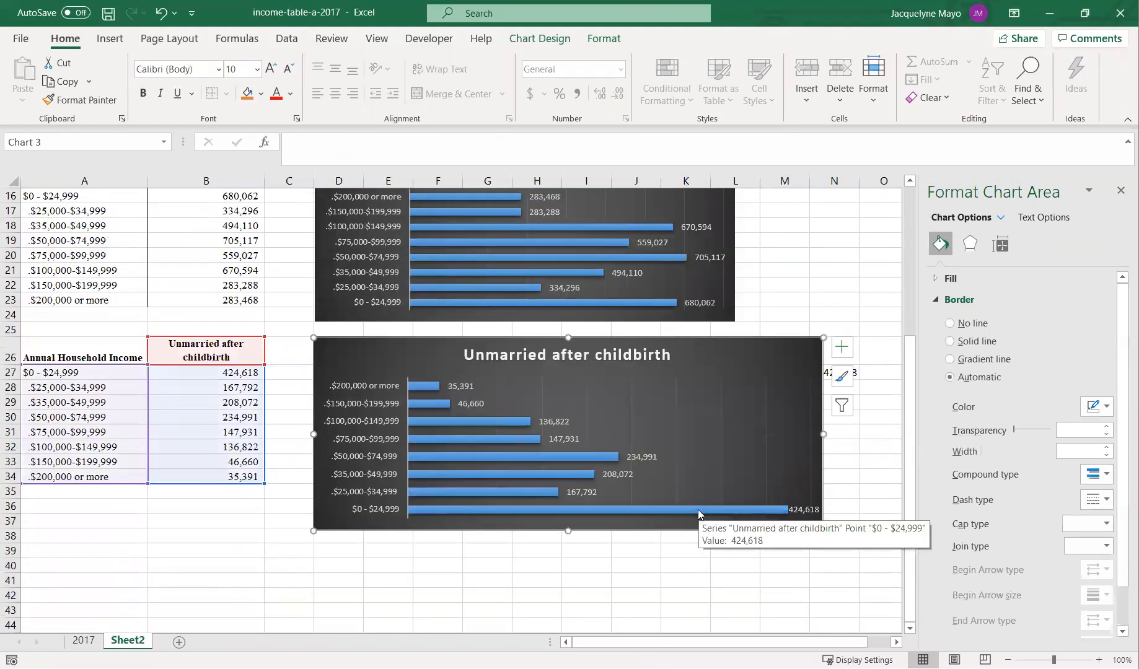
scroll(713, 276, "up", 2)
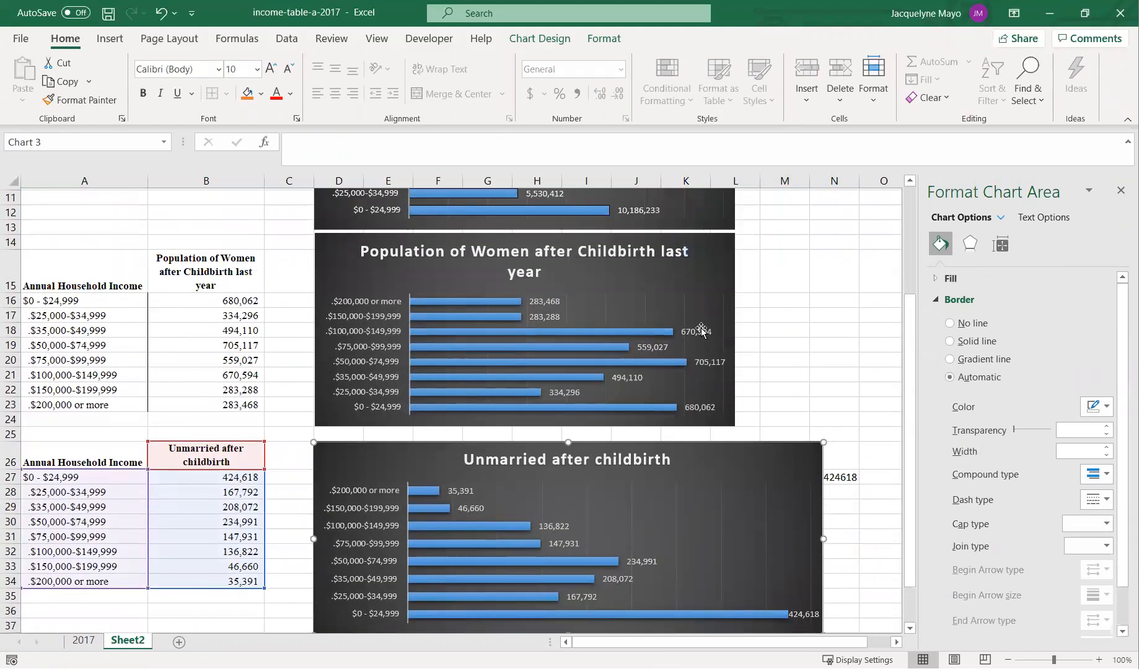
left_click(702, 331)
left_click_drag(735, 344, 820, 349)
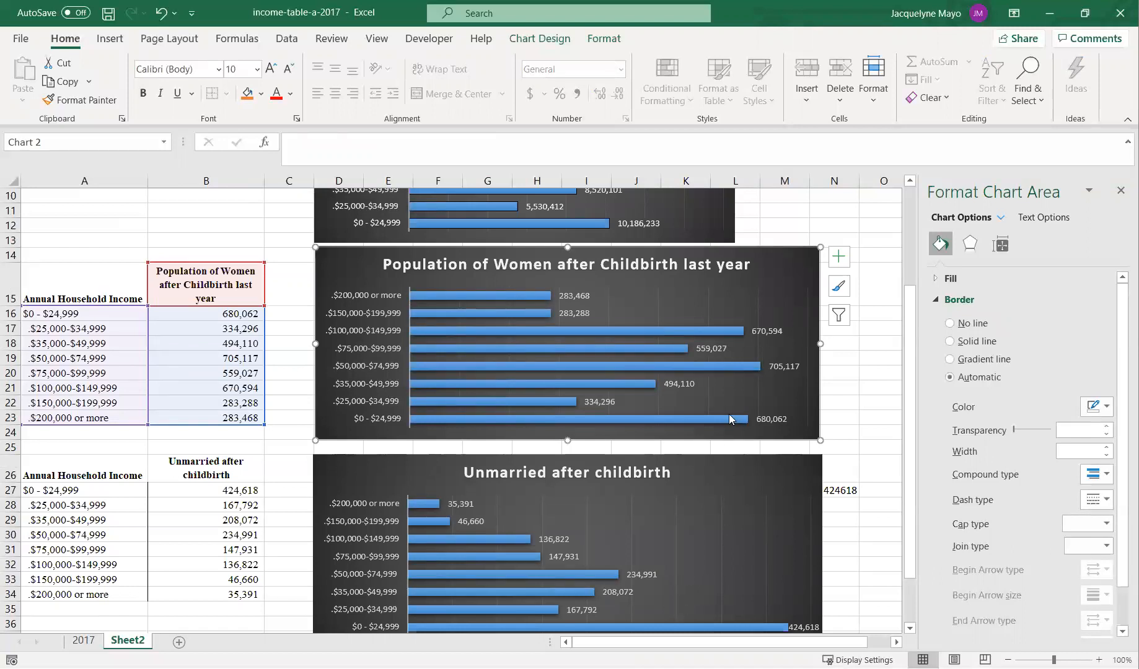
- Widen the 2017 Salaries for All Women chart to the same width as the charts below
mouse_move(729, 419)
scroll(685, 539, "down", 2)
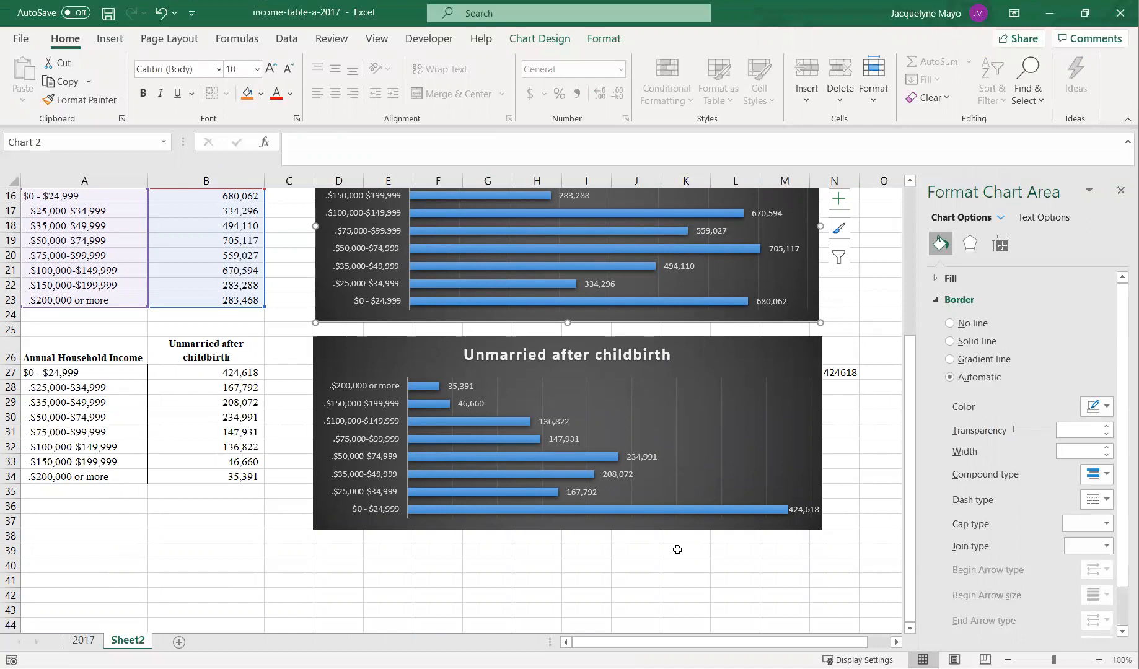
scroll(678, 550, "up", 5)
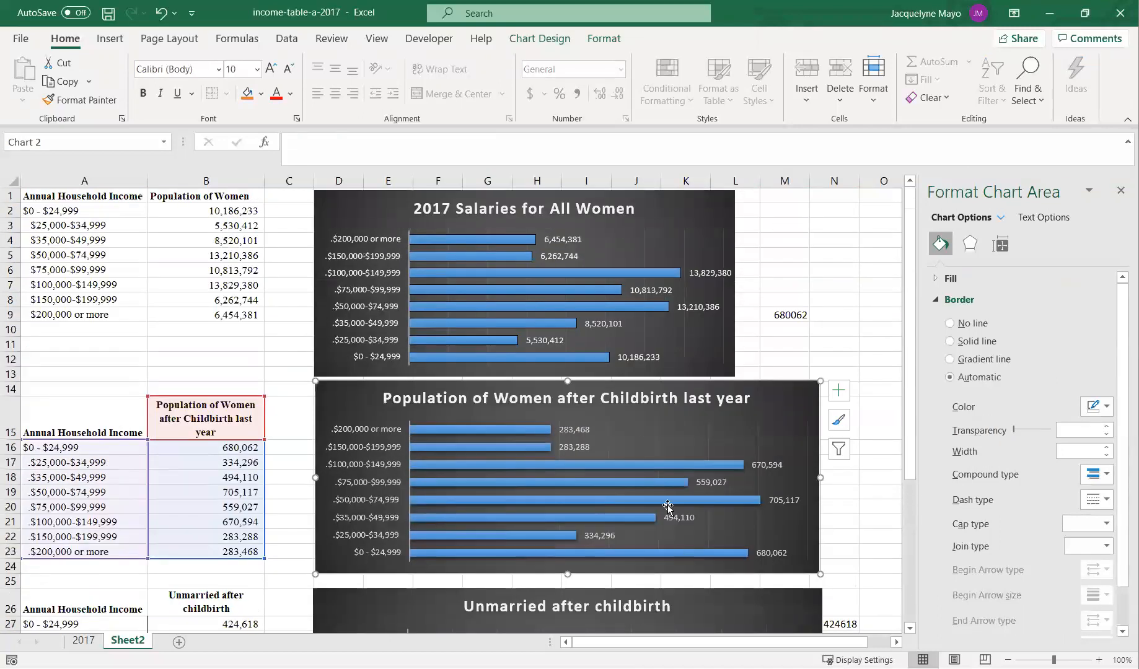
left_click(708, 202)
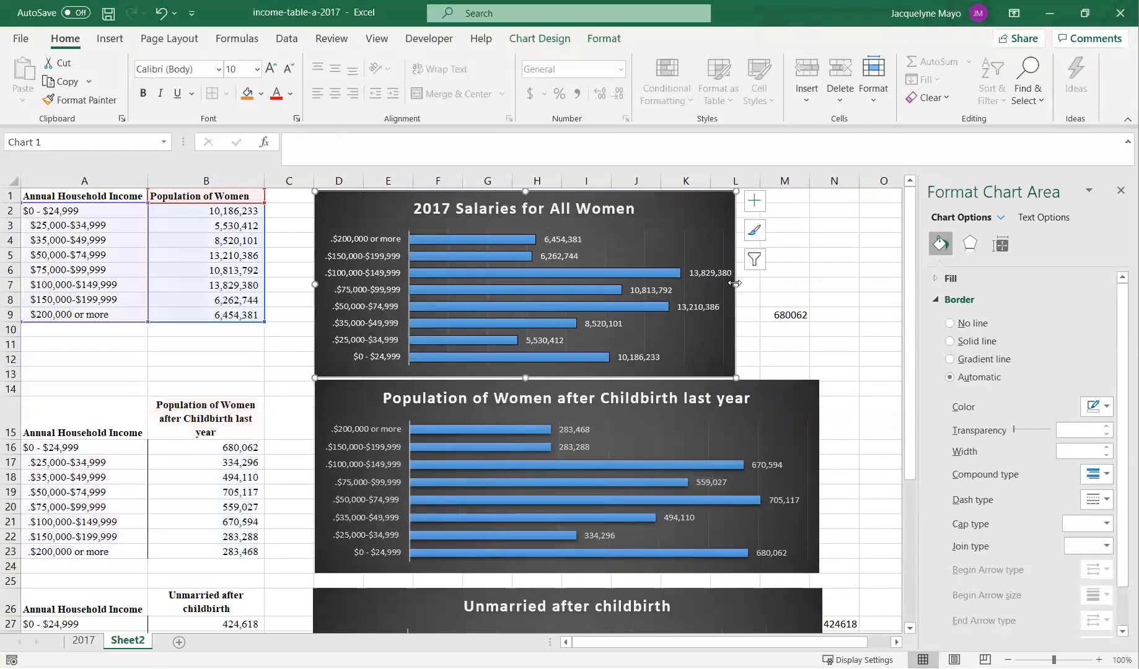
left_click_drag(736, 284, 818, 287)
- Scroll through the sheet to compare the widths and alignment of the three charts
scroll(836, 509, "down", 4)
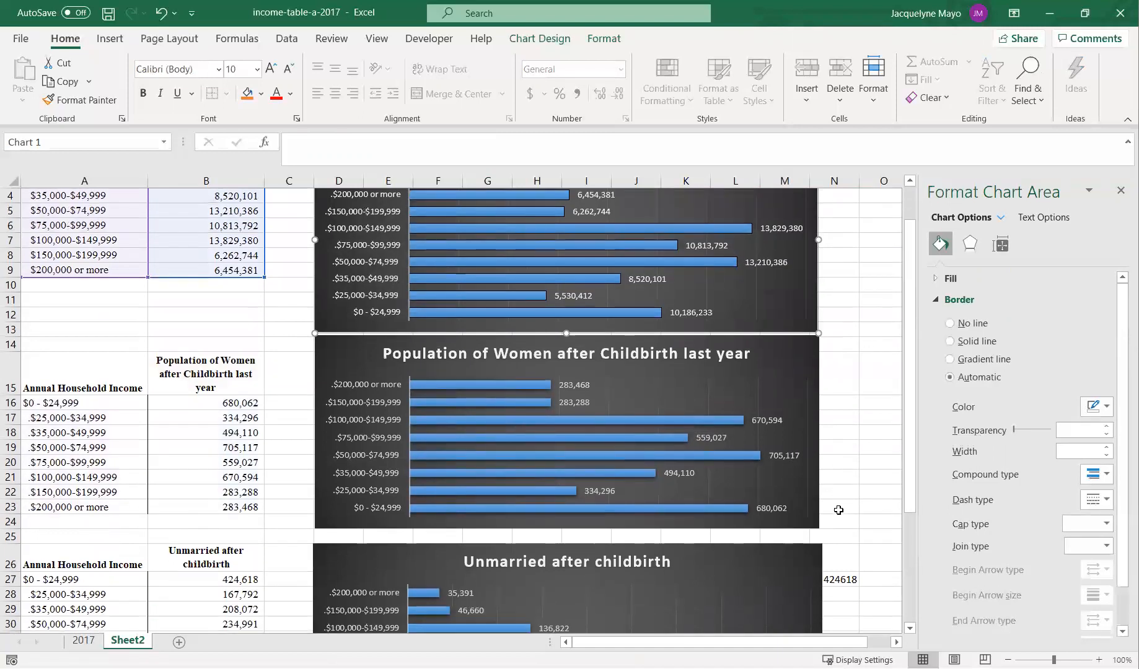
scroll(838, 510, "up", 2)
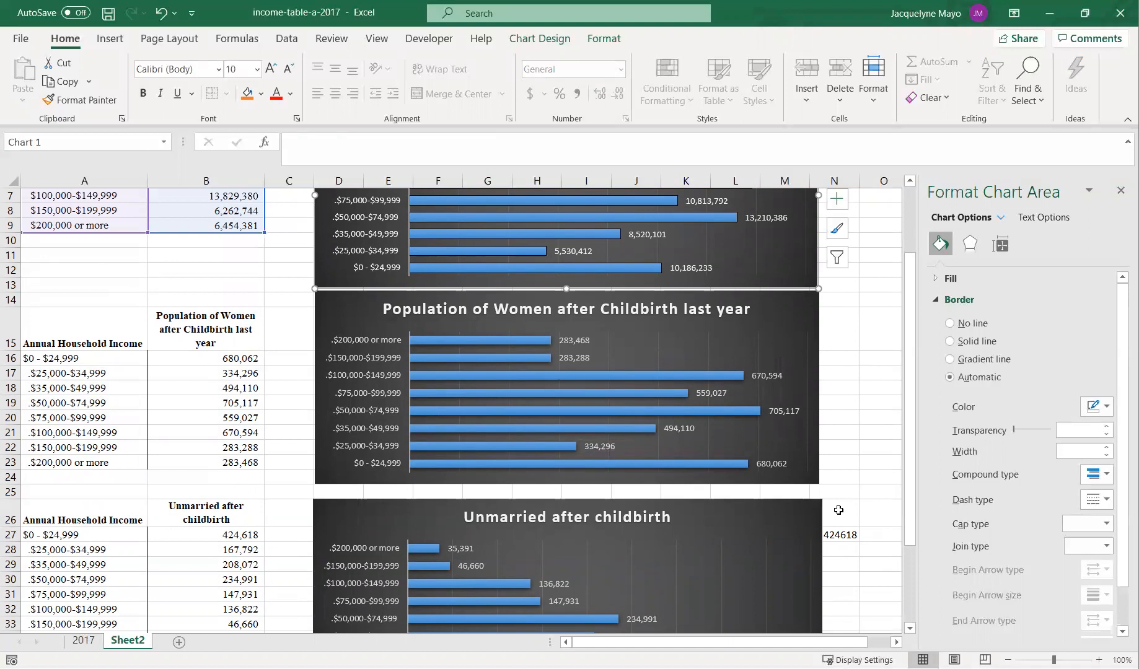
scroll(839, 510, "up", 2)
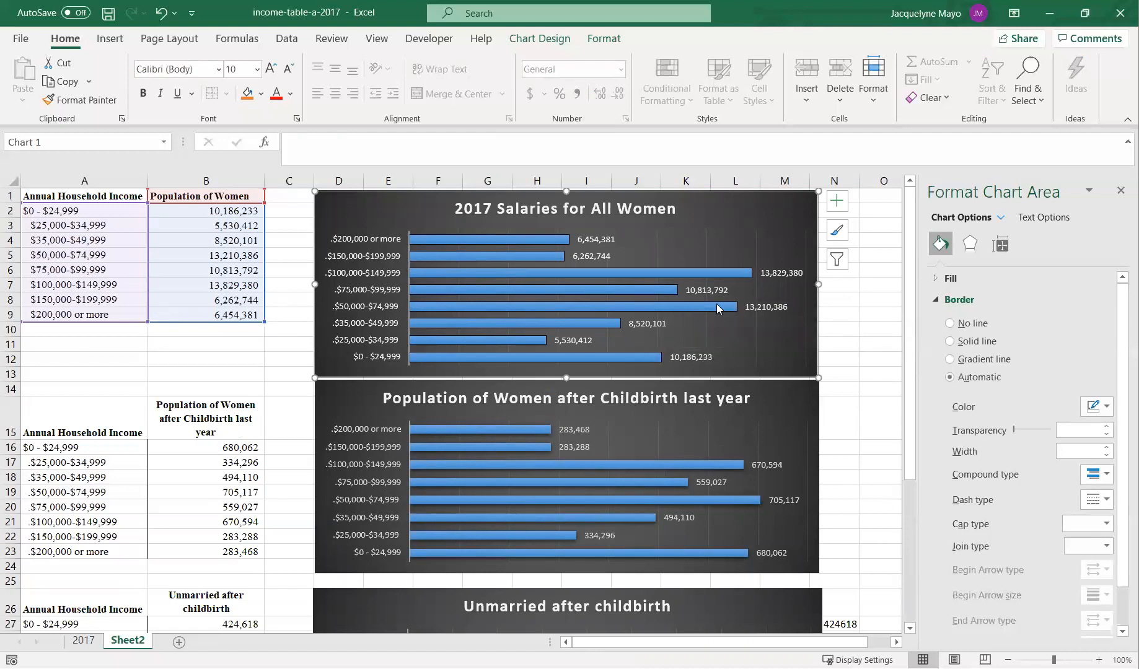
mouse_move(719, 309)
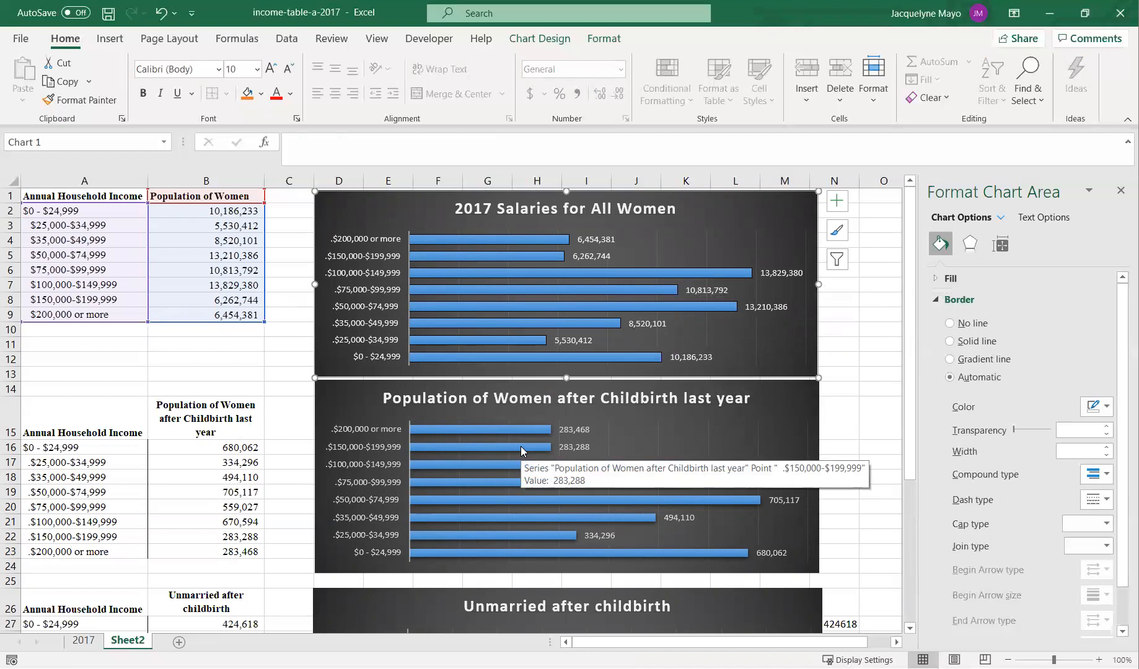
scroll(469, 539, "down", 1)
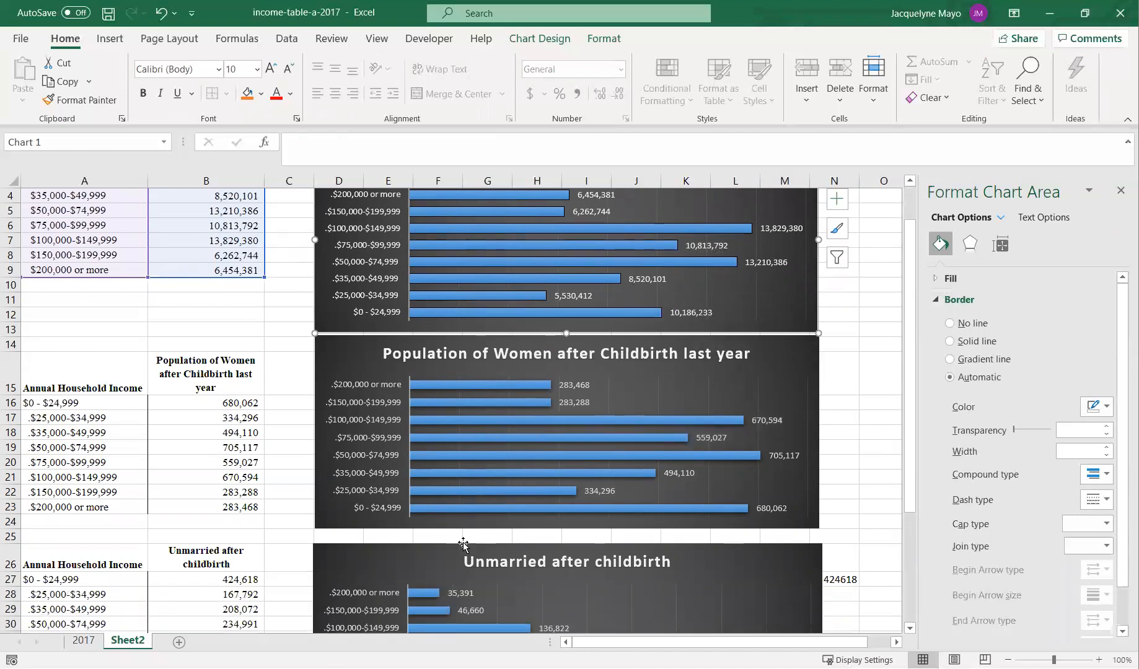
scroll(463, 543, "down", 5)
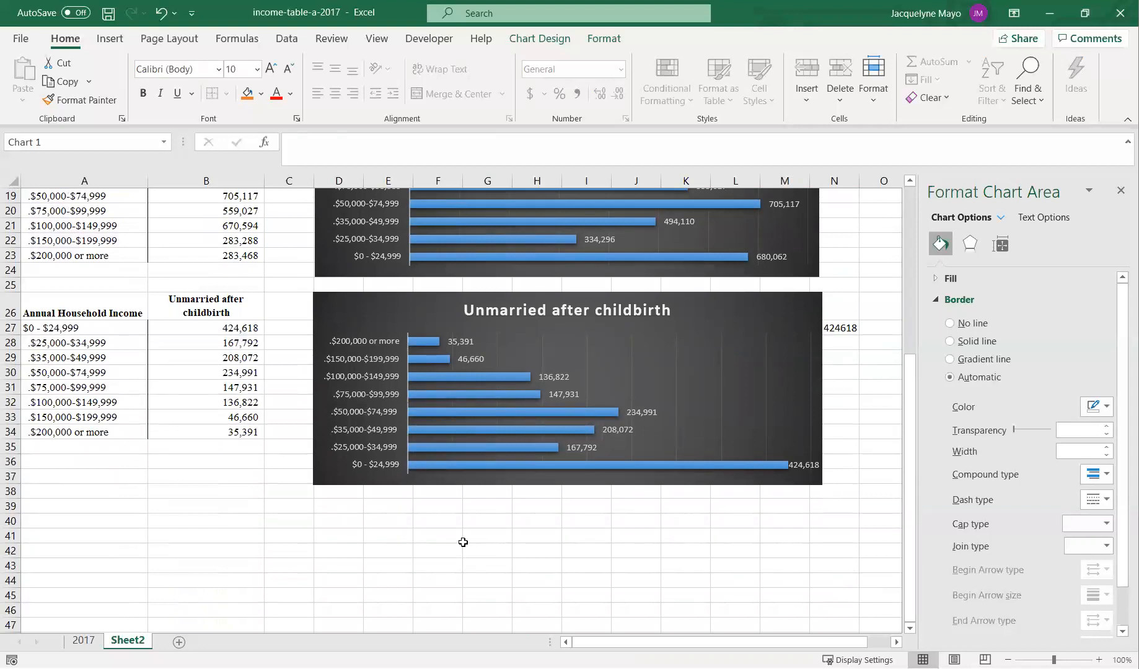
scroll(463, 542, "up", 3)
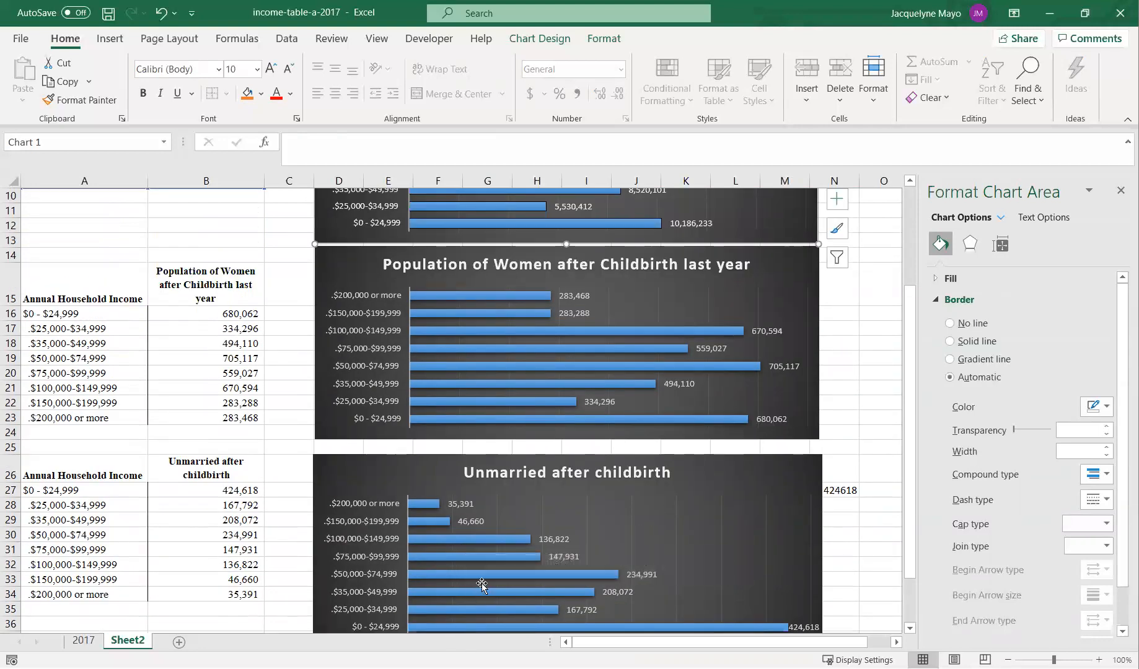
scroll(525, 509, "up", 3)
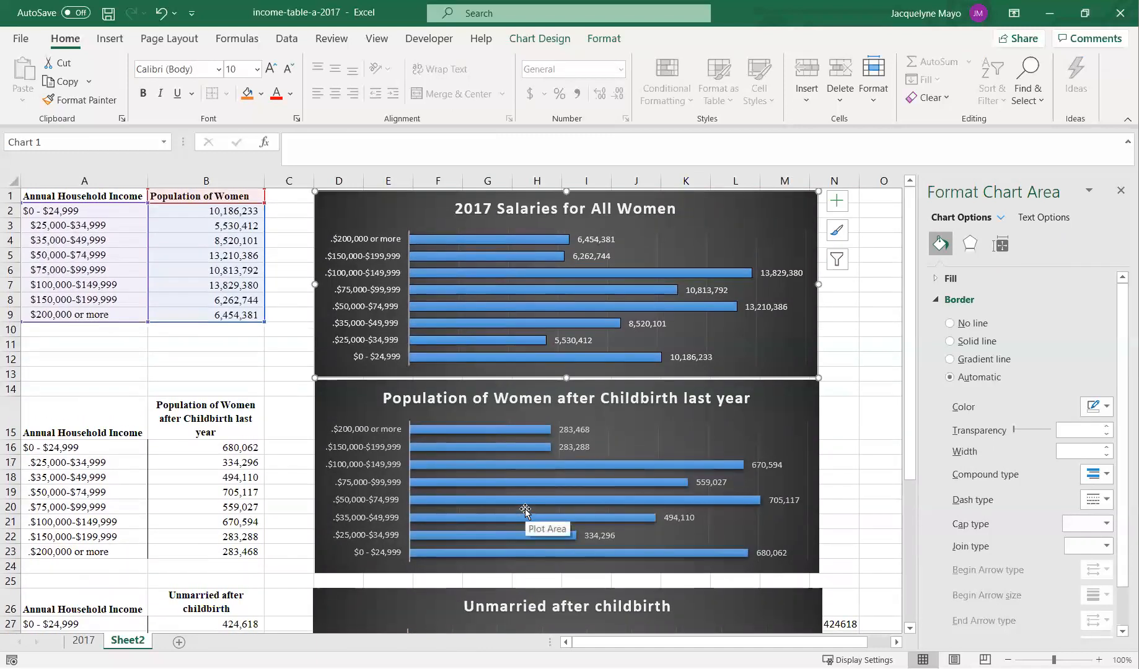
scroll(525, 509, "down", 6)
scroll(520, 511, "up", 3)
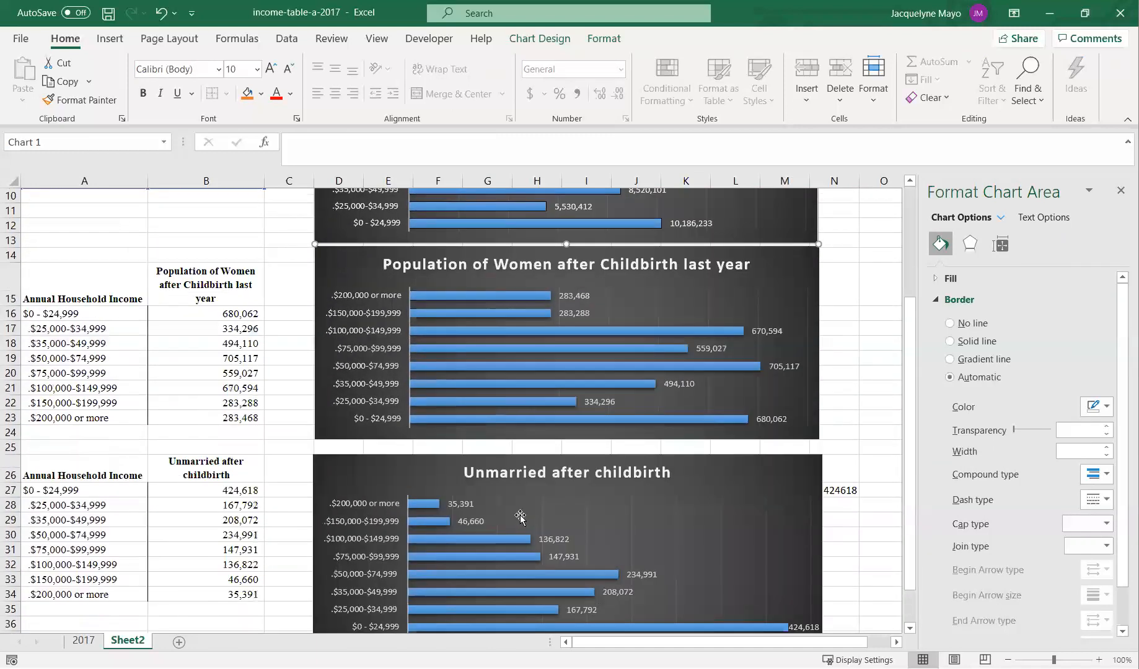
scroll(475, 562, "up", 3)
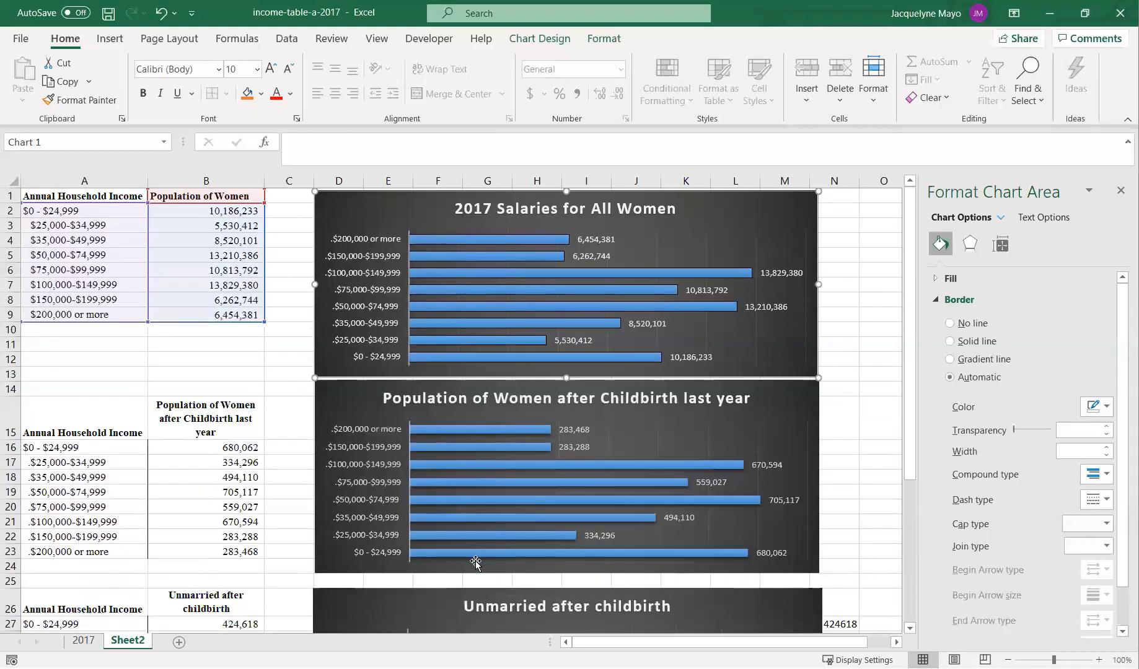
scroll(475, 562, "down", 1)
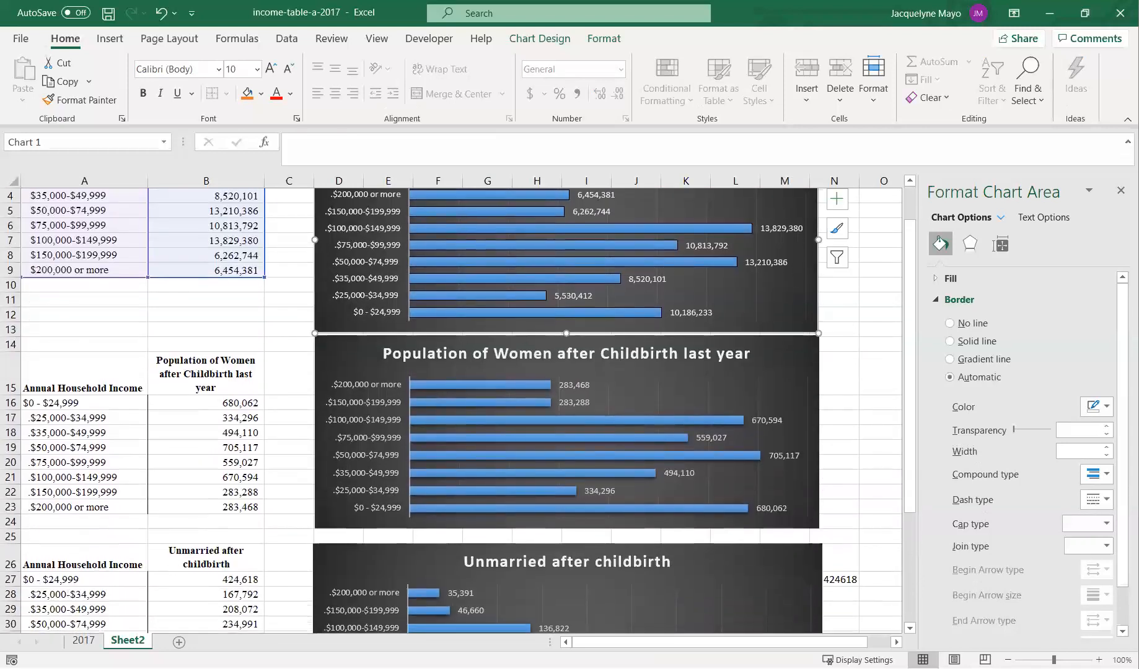
left_click(133, 642)
double_click(133, 641)
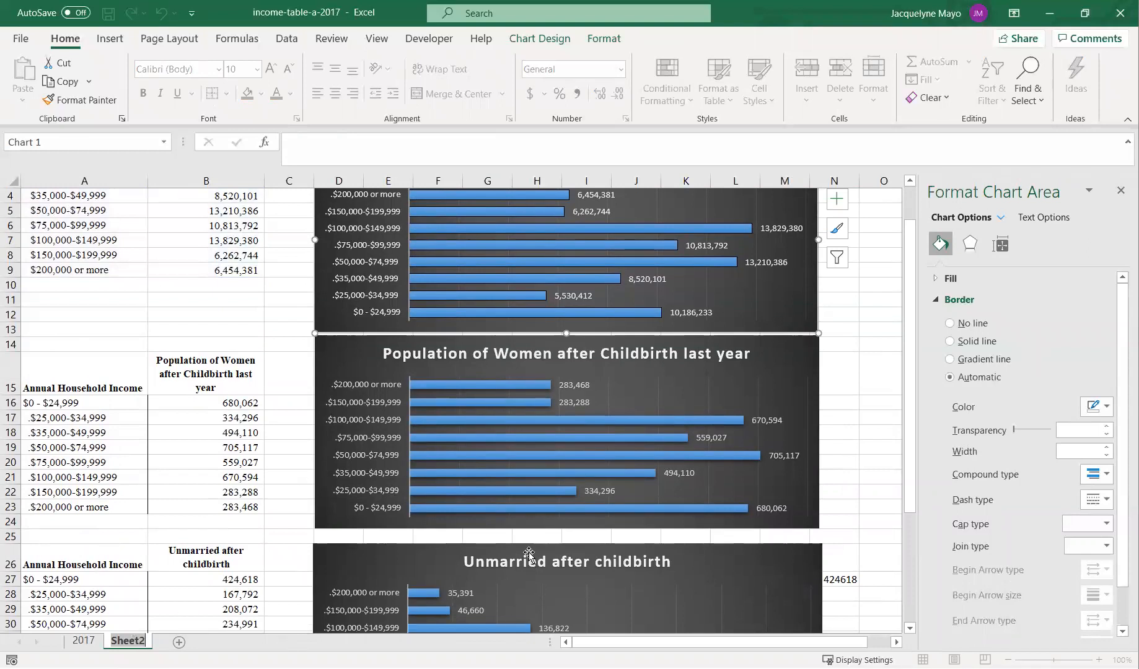
left_click(856, 347)
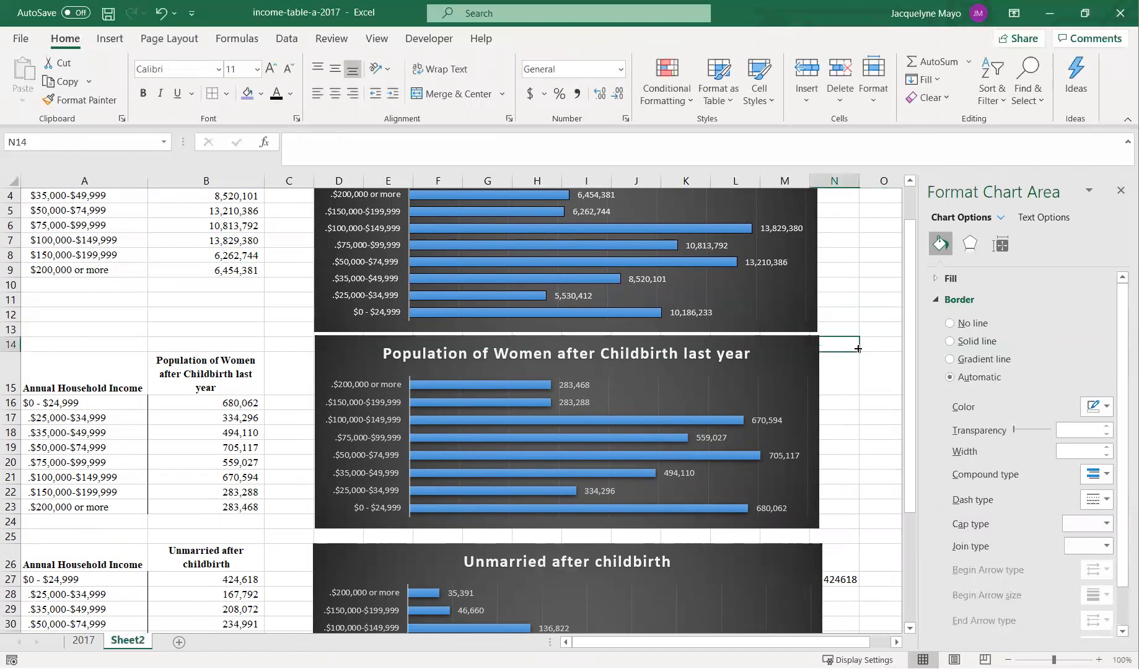
scroll(857, 347, "up", 1)
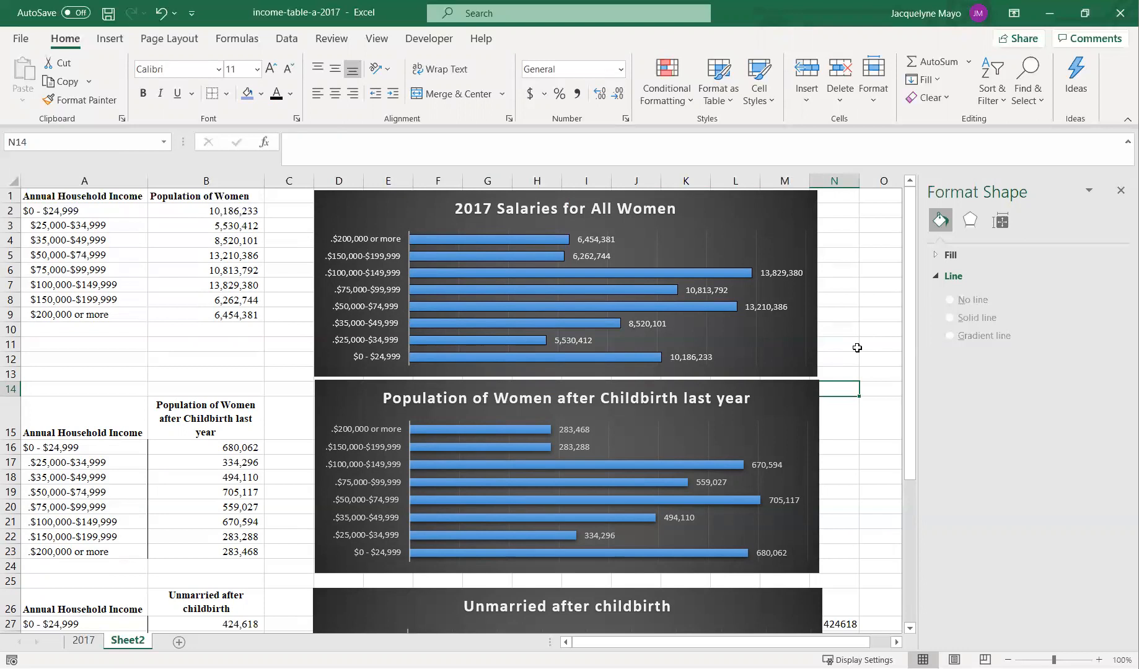
- Move the Unmarried after childbirth chart up so it sits directly below the childbirth chart
left_click(396, 600)
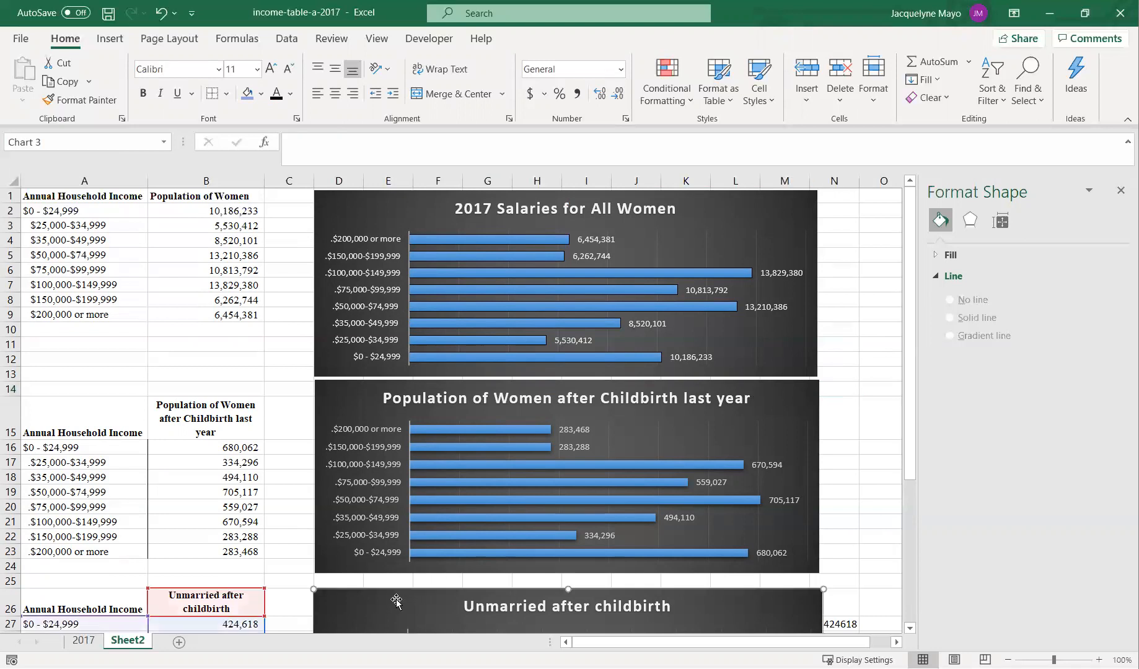
left_click_drag(397, 600, 401, 588)
left_click_drag(396, 582, 398, 589)
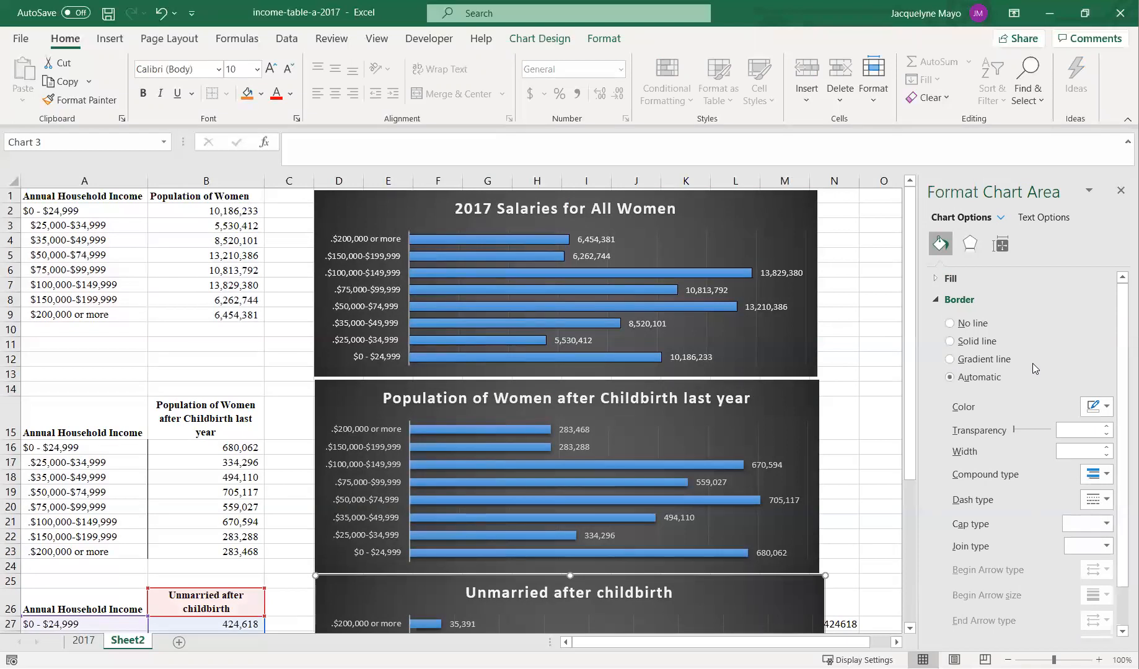
scroll(1033, 368, "down", 1)
scroll(901, 366, "down", 3)
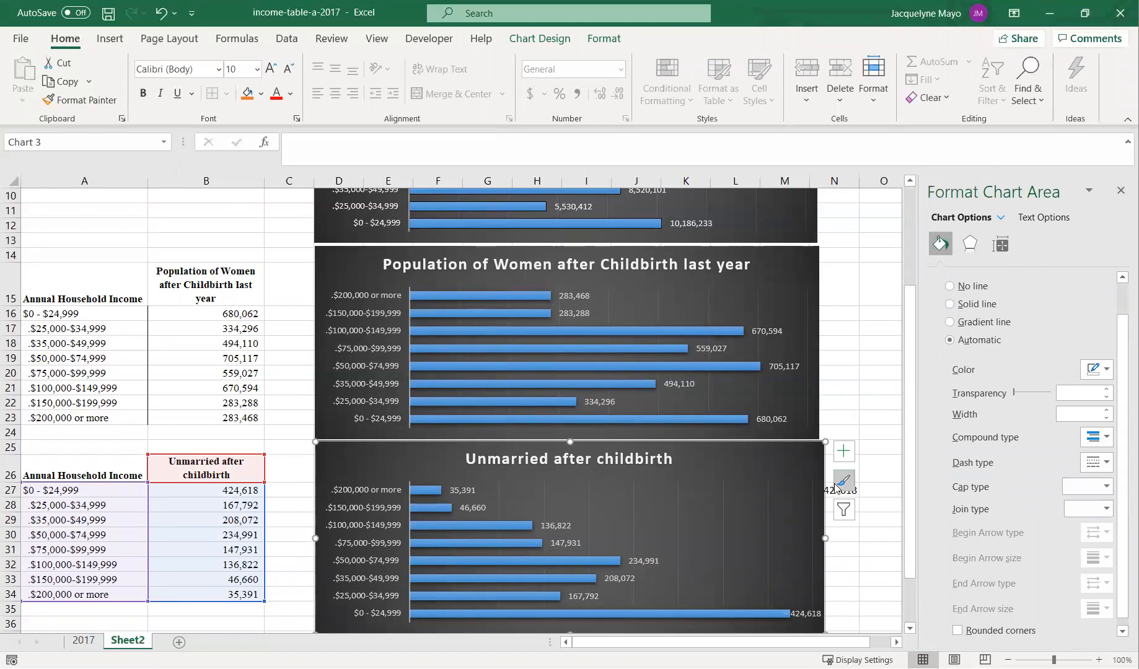
scroll(674, 556, "down", 2)
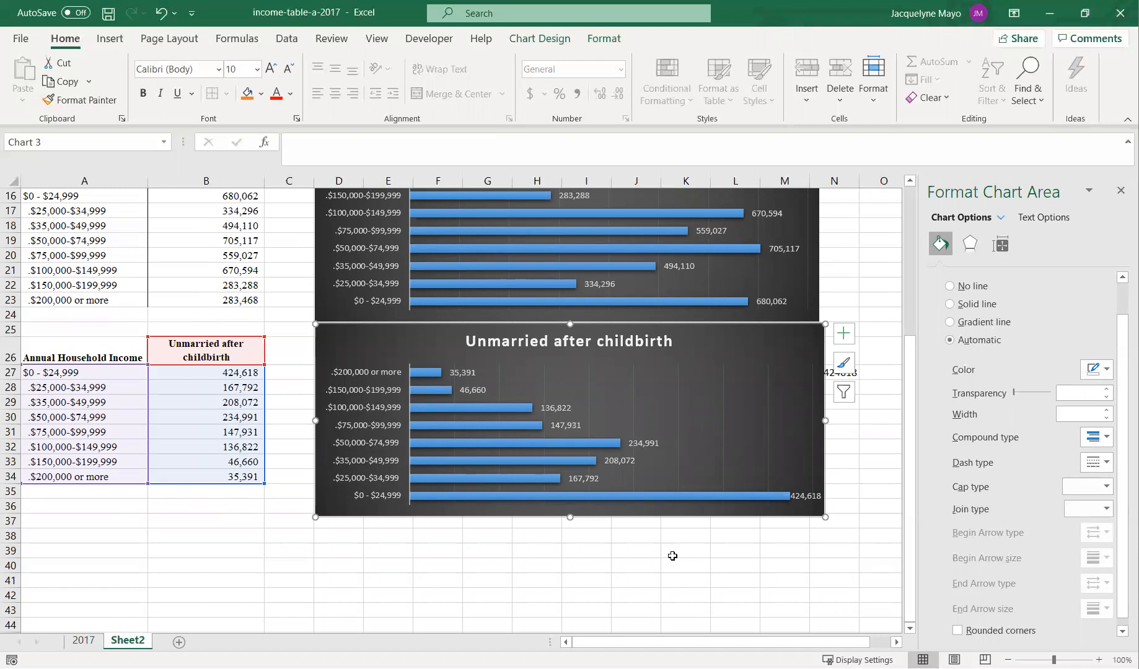
left_click(304, 567)
left_click(199, 400)
left_click(196, 428)
left_click(200, 474)
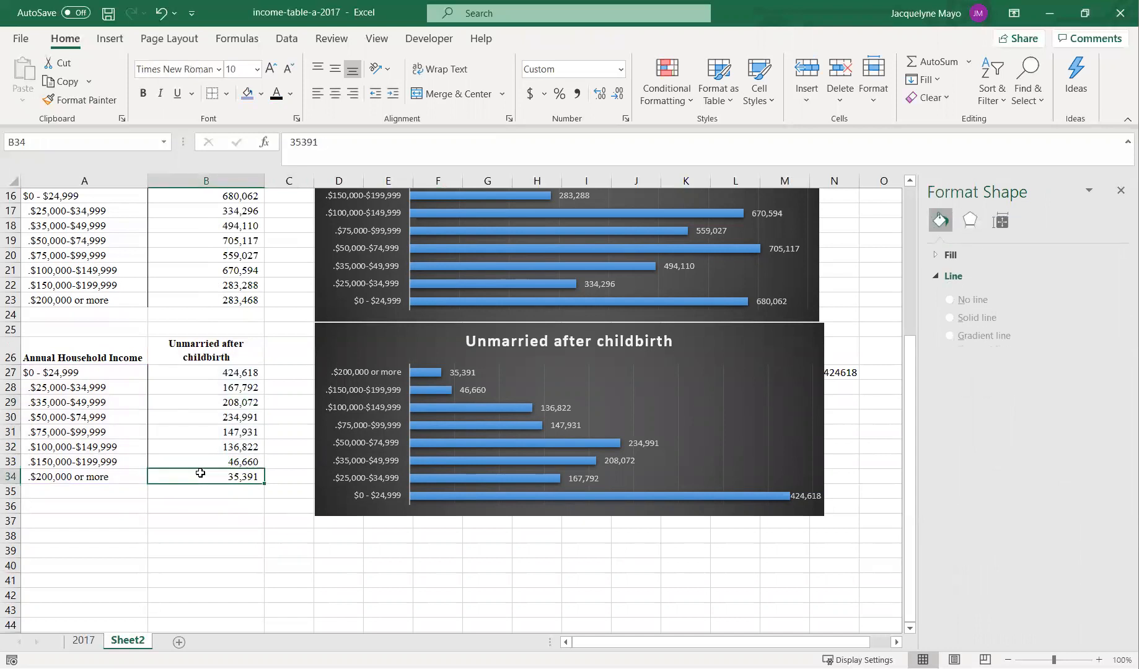